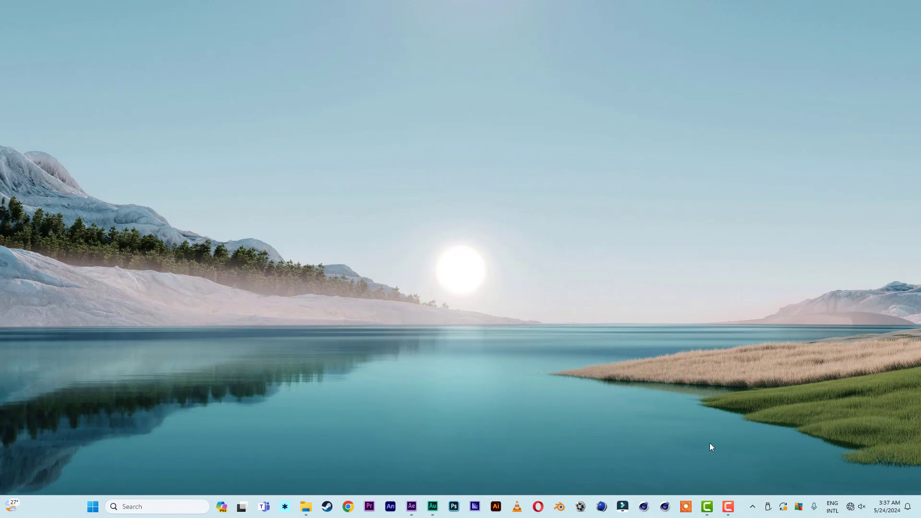
Switch to After Effects and create a composition named front, 600 px wide and 850 px high
left_click(412, 506)
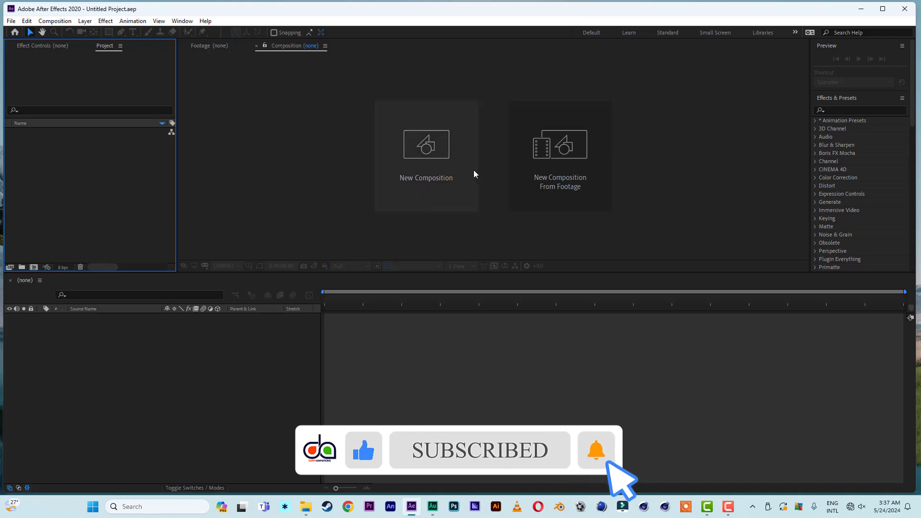
left_click(422, 156)
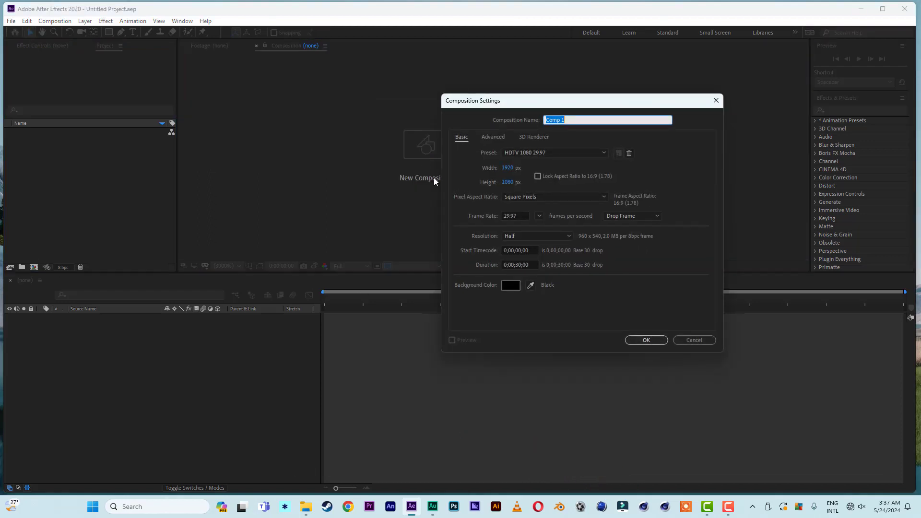
left_click(507, 167)
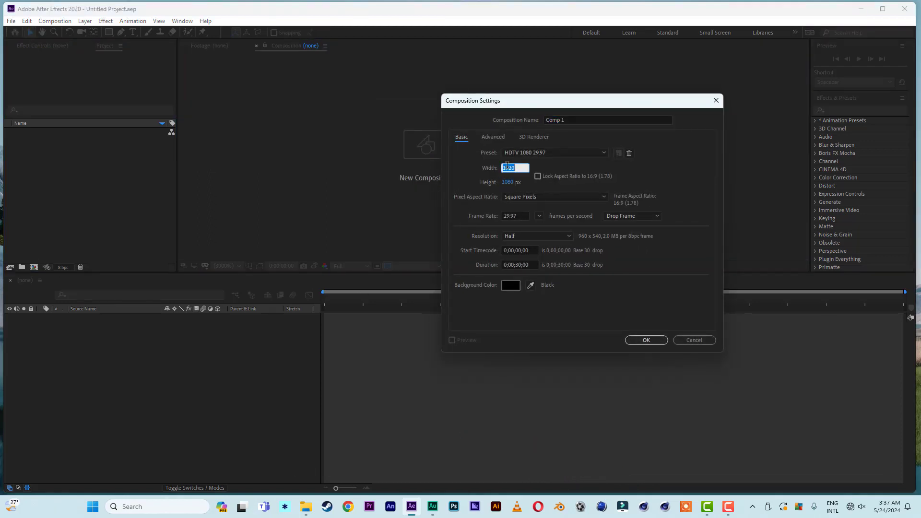
type("600")
left_click(508, 183)
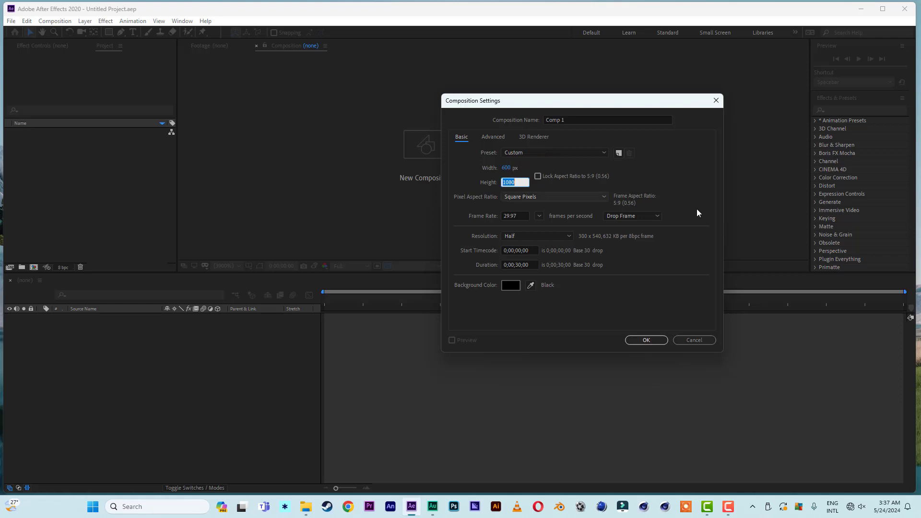
type("850")
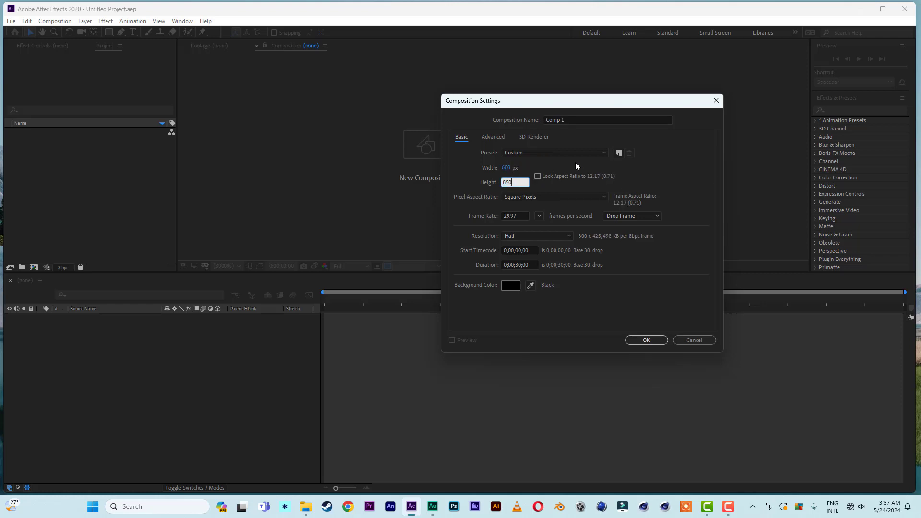
left_click(571, 120)
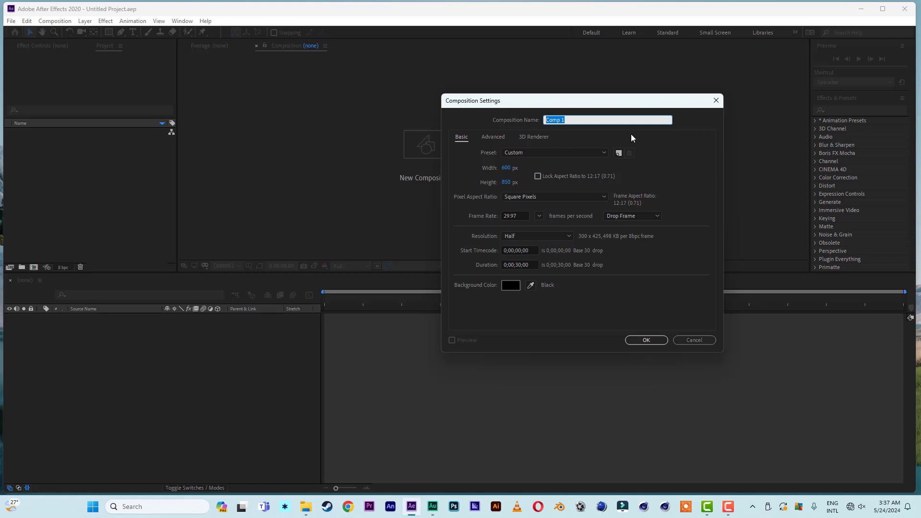
type("front")
left_click(654, 341)
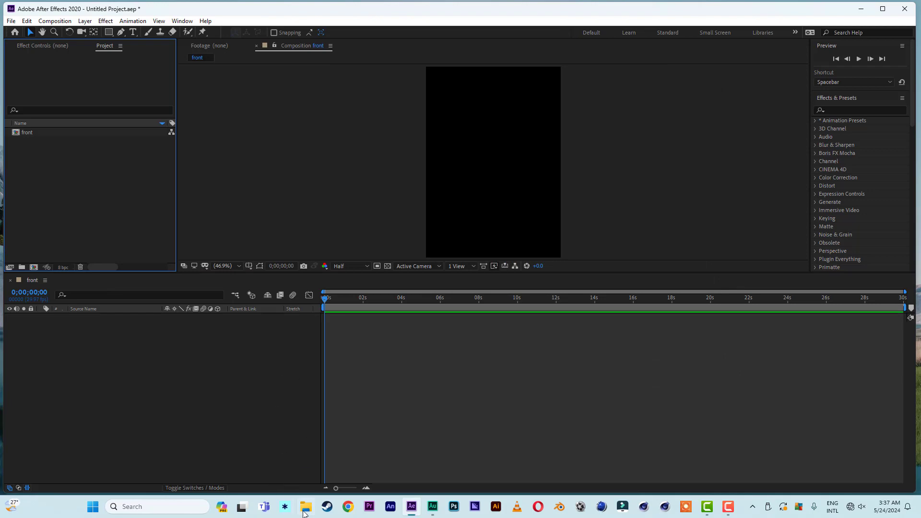
Import the front and back covers and the photos from the MAGAZINE FLIP folder into the After Effects project
mouse_move(306, 506)
left_click(343, 467)
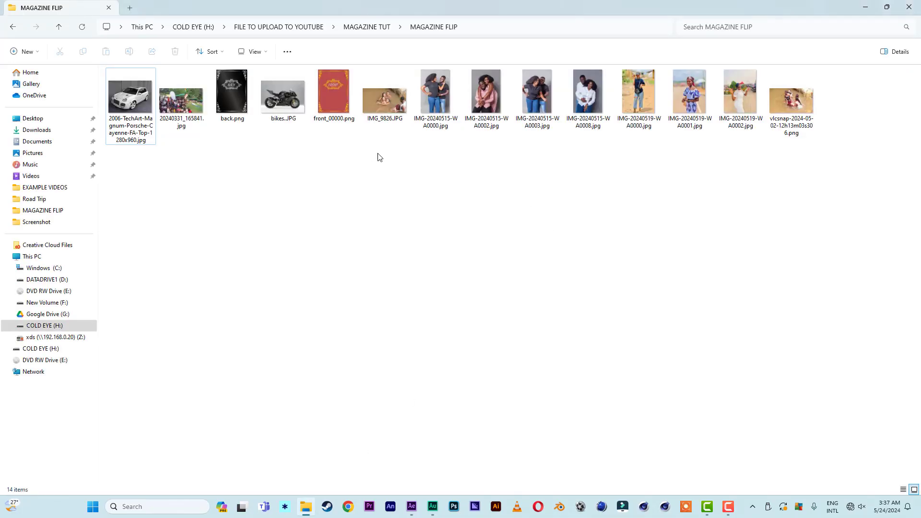
left_click_drag(159, 180, 811, 72)
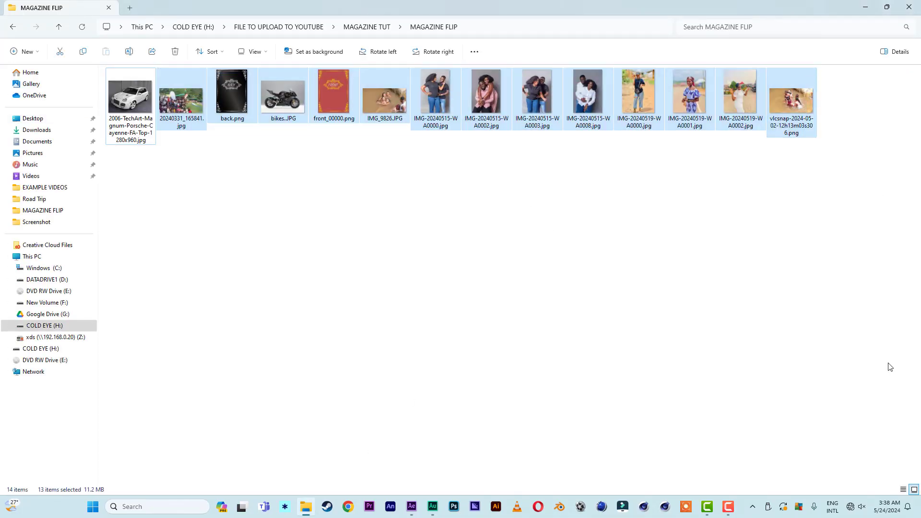
left_click_drag(798, 110, 131, 220)
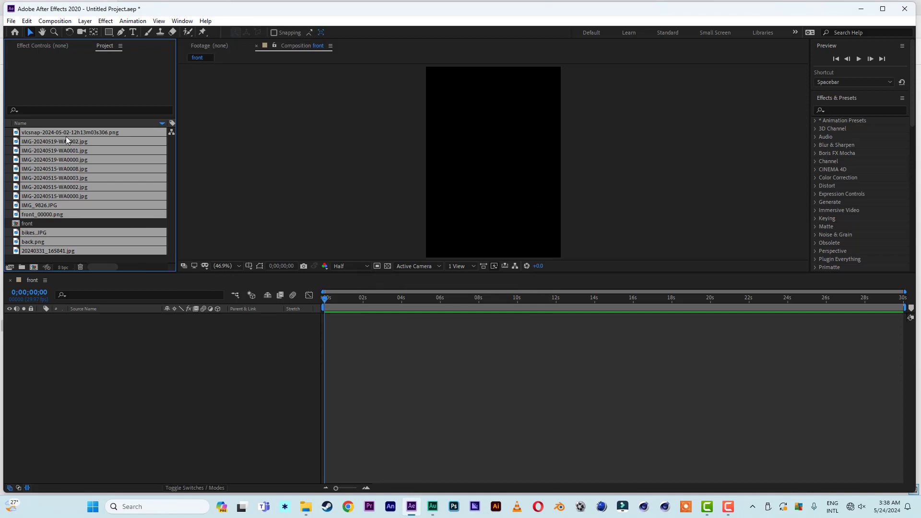
Add front_00000.png as a layer in the front composition
left_click(30, 224)
left_click(84, 188)
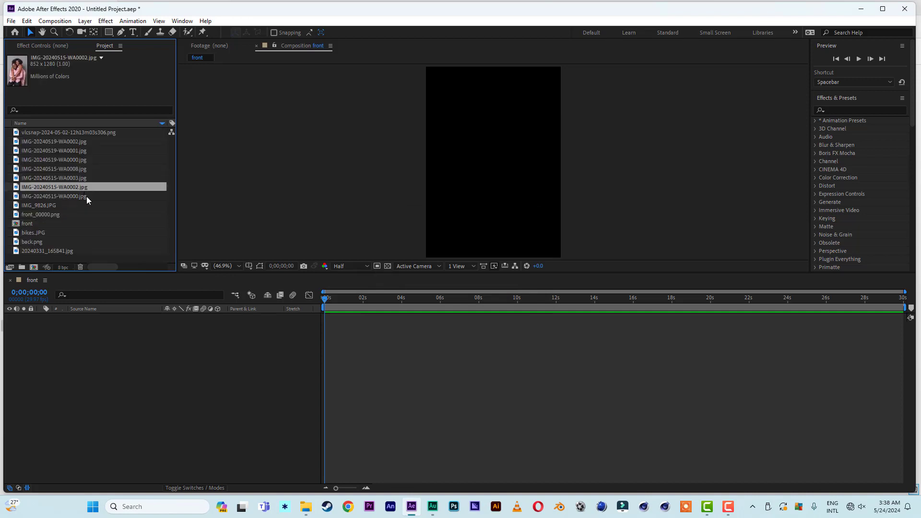
left_click_drag(49, 142, 113, 417)
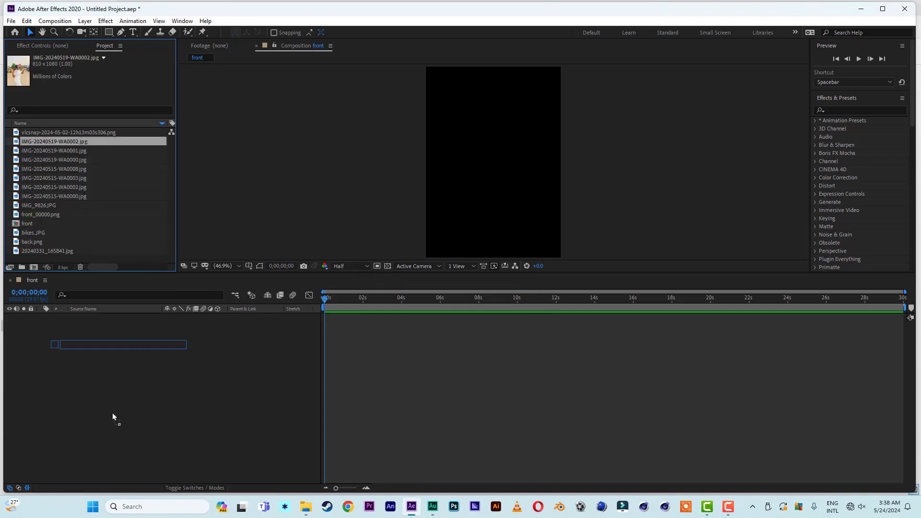
left_click_drag(41, 214, 171, 390)
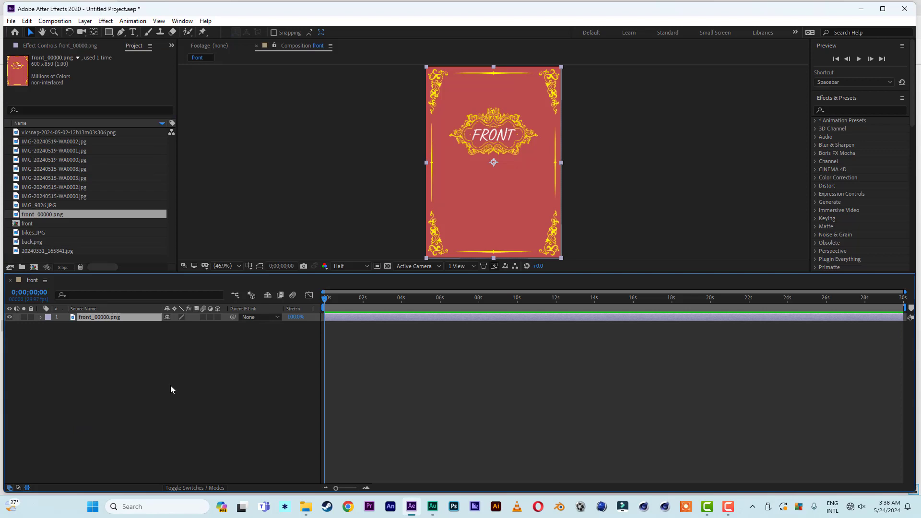
Duplicate the front composition in the project and rename the copy as back
left_click(30, 225)
key("ctrl+d")
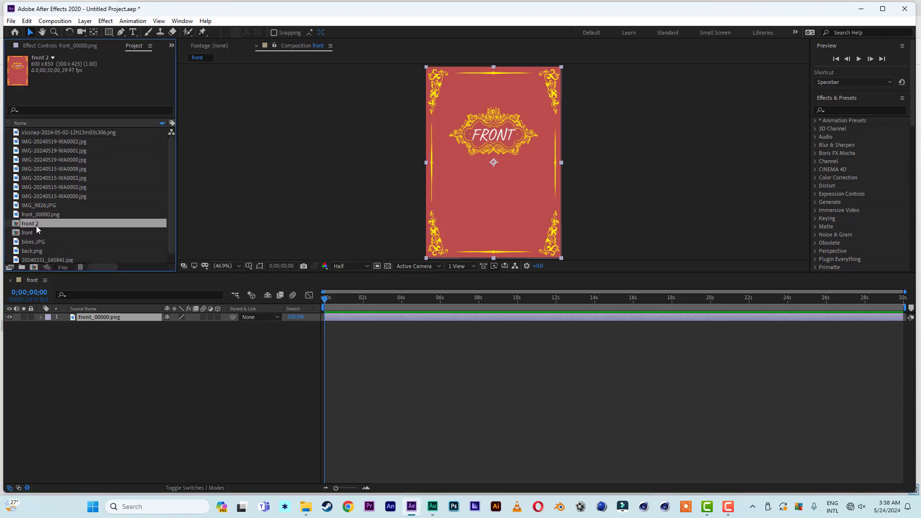
right_click(29, 226)
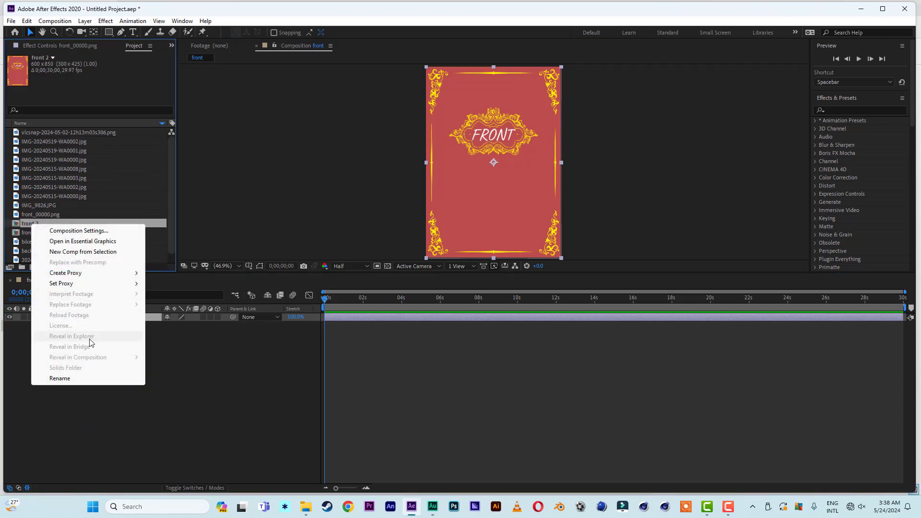
left_click(96, 377)
type("back")
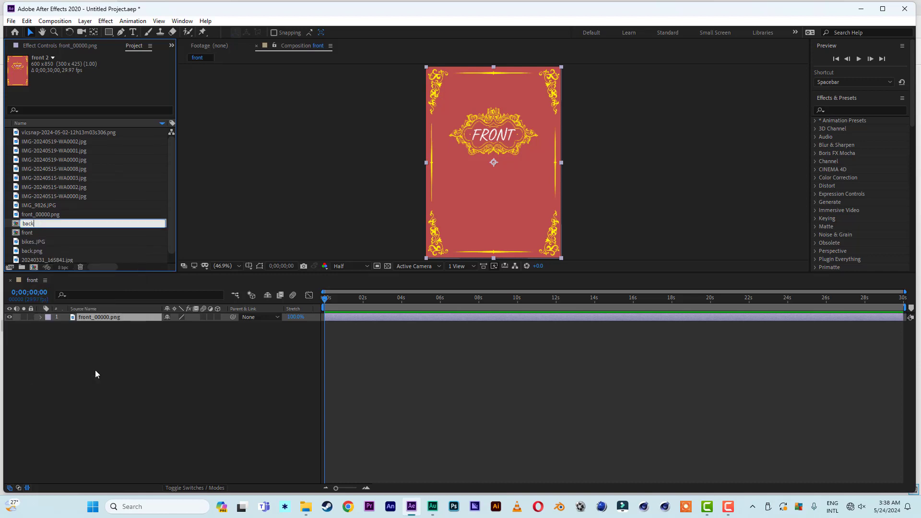
left_click(46, 207)
left_click(30, 222)
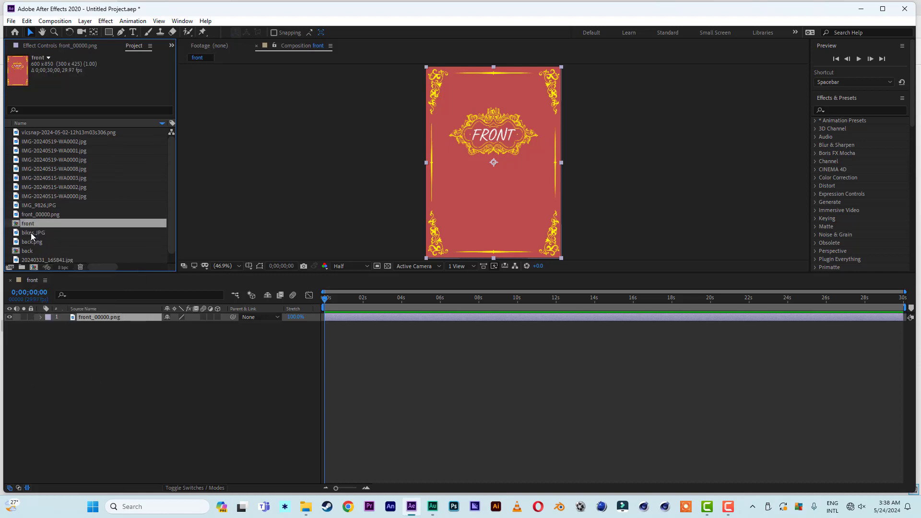
Create a project folder named pictures and move all imported image files into it
left_click(22, 267)
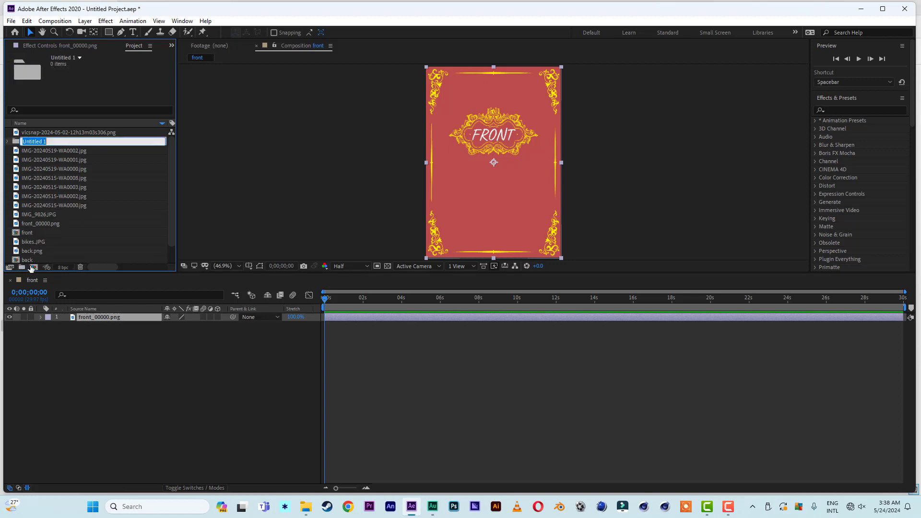
left_click(48, 150)
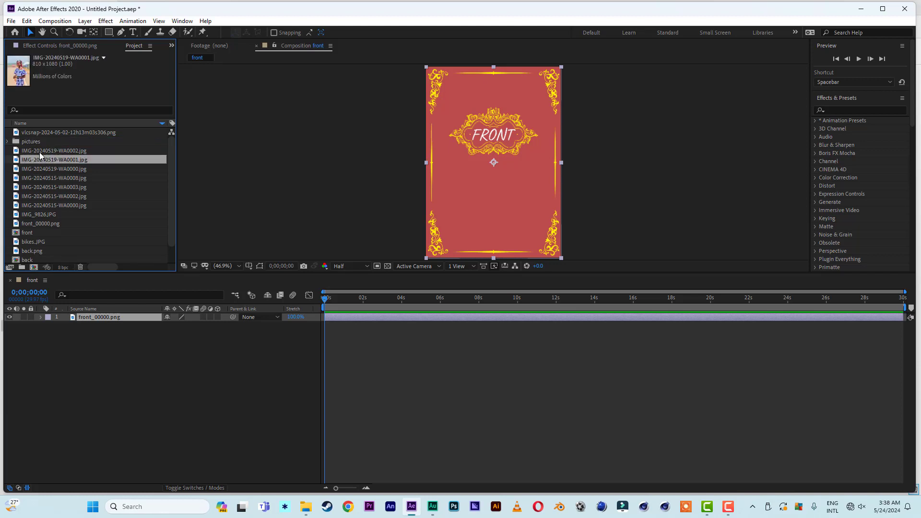
left_click(39, 215, "shift")
left_click(37, 221, "shift")
left_click_drag(38, 222, 26, 135)
left_click_drag(38, 159, 26, 136)
Create a second project folder named pages
left_click(27, 142)
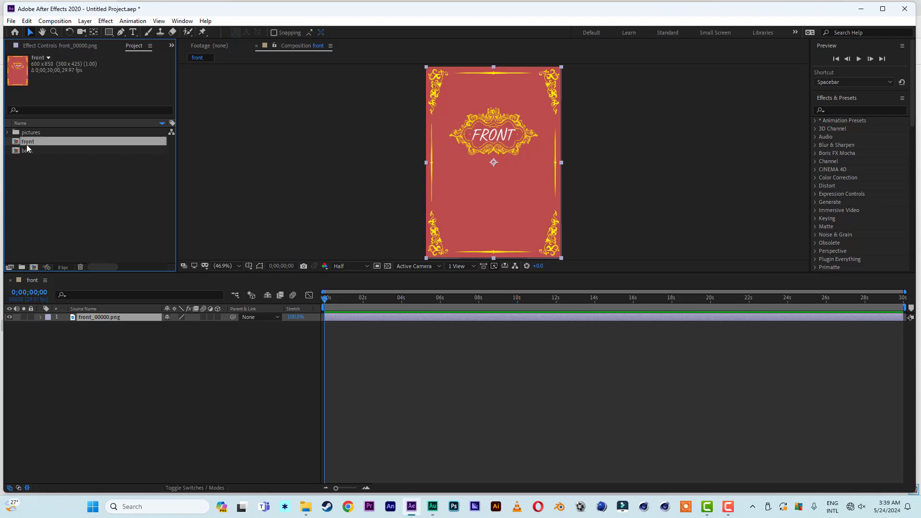
left_click(22, 267)
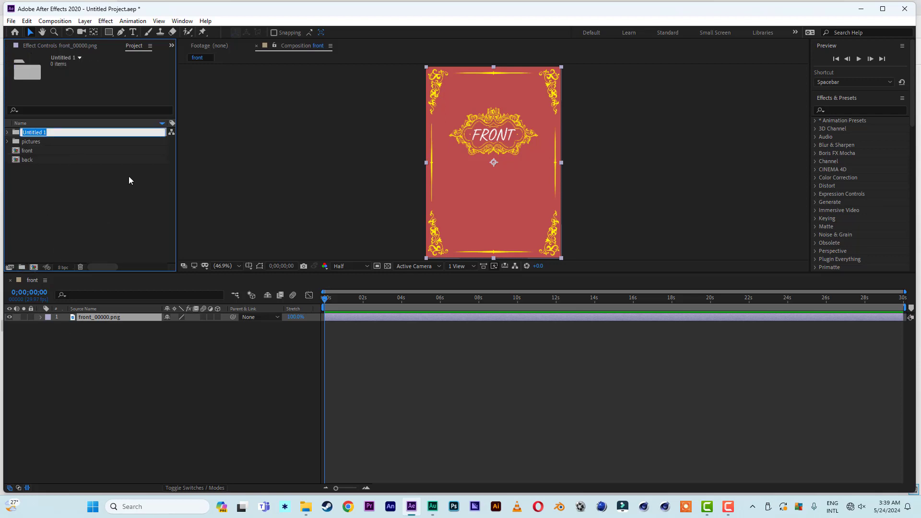
type("pages")
key("Return")
Duplicate the back composition, rename the copy as a1 and move it into the pages folder
left_click(30, 152)
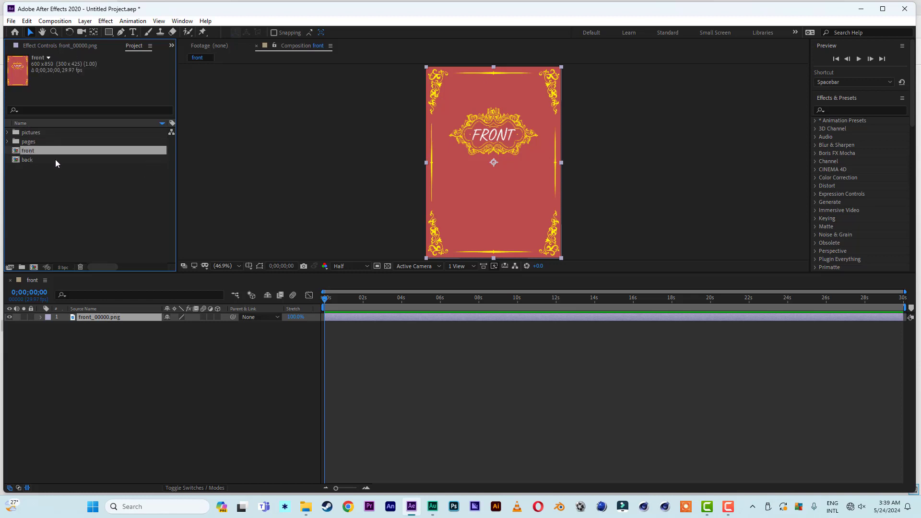
left_click(28, 161)
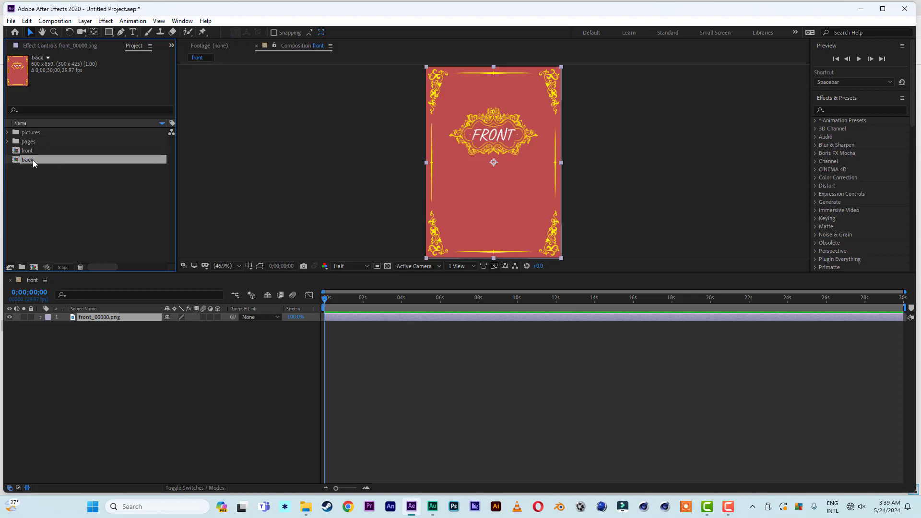
key("ctrl+d")
right_click(30, 163)
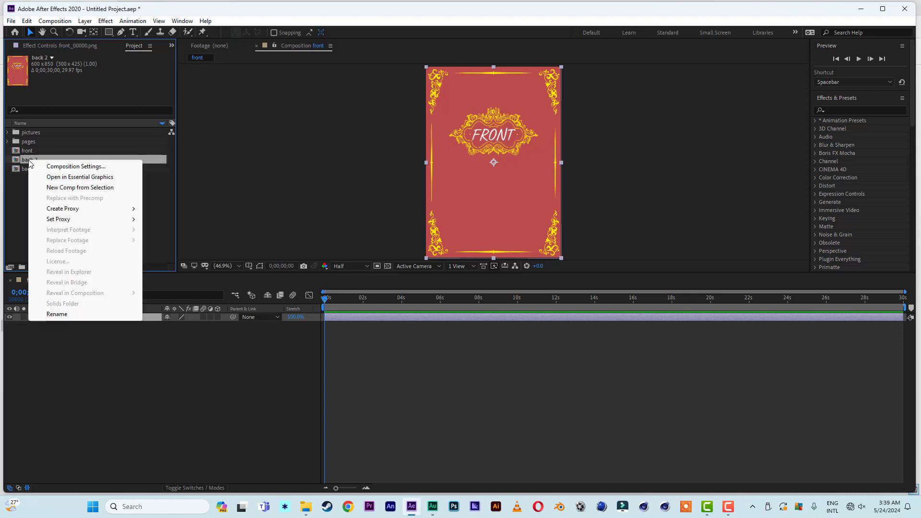
left_click(71, 314)
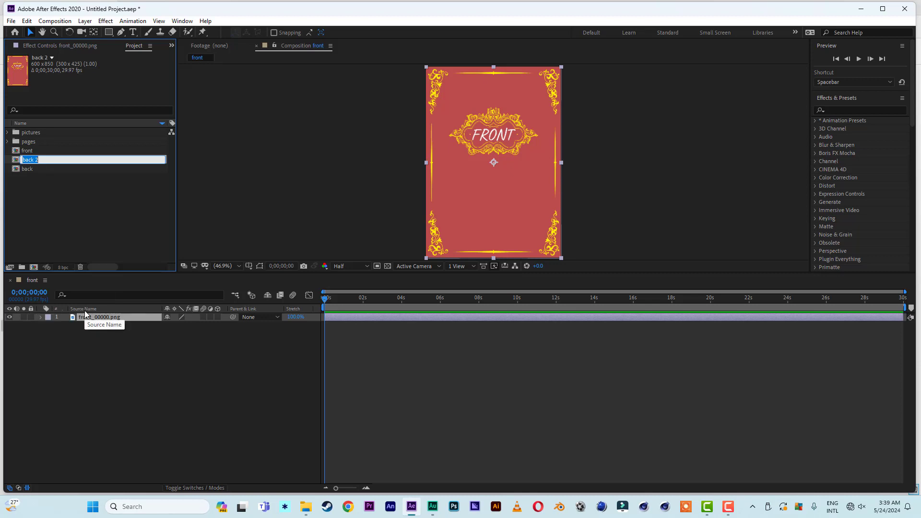
type("a1")
left_click(71, 219)
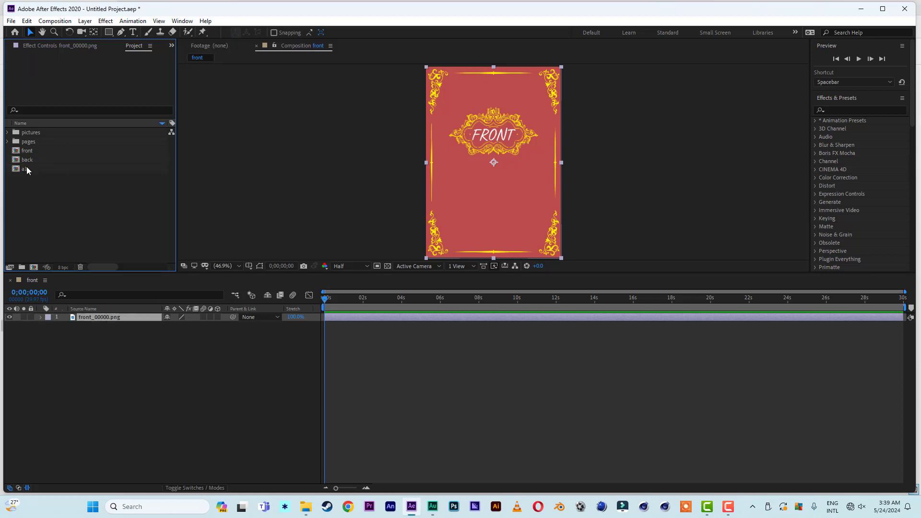
left_click_drag(27, 169, 25, 142)
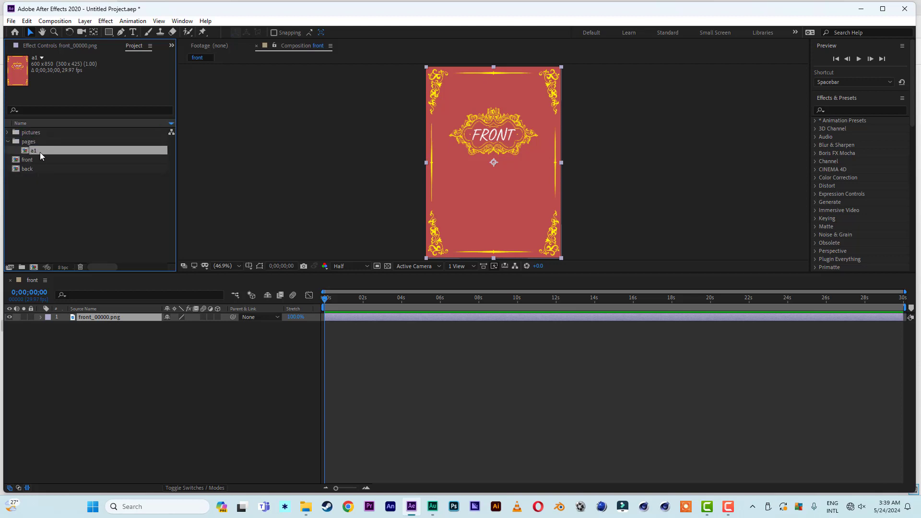
Replace the front_00000.png layer in the a1 composition with IMG-20240519-WA0002.jpg from the pictures folder
double_click(39, 152)
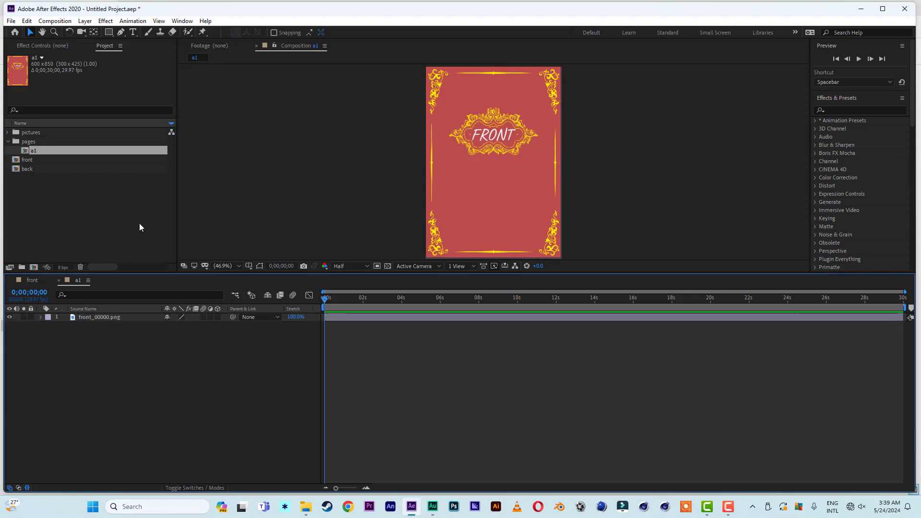
left_click(8, 133)
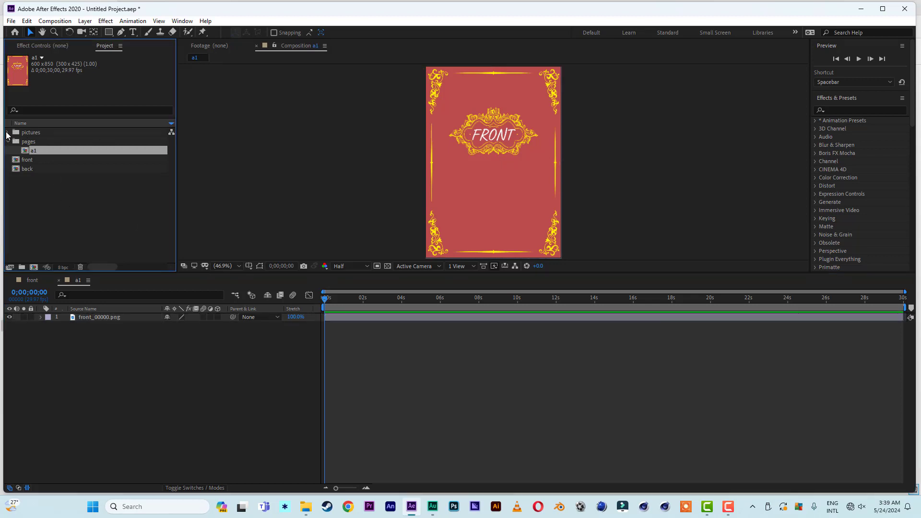
left_click(45, 151)
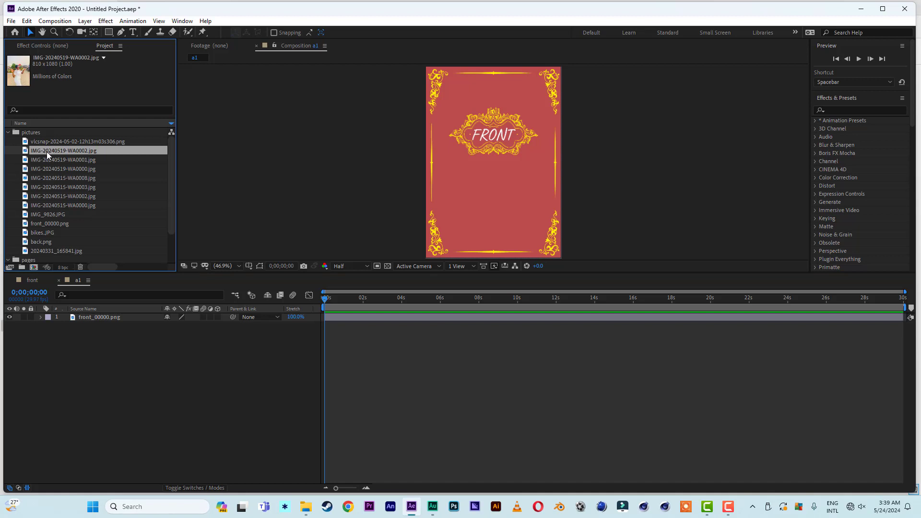
left_click_drag(47, 152, 105, 326)
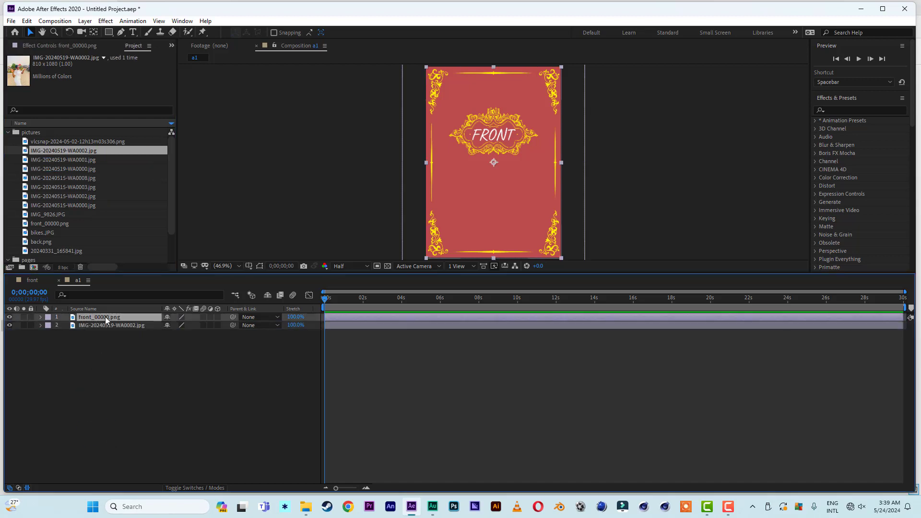
key("Delete")
Move the photo in the a1 composition upward until its lower edge sits near the frame's lower edge
left_click(114, 319)
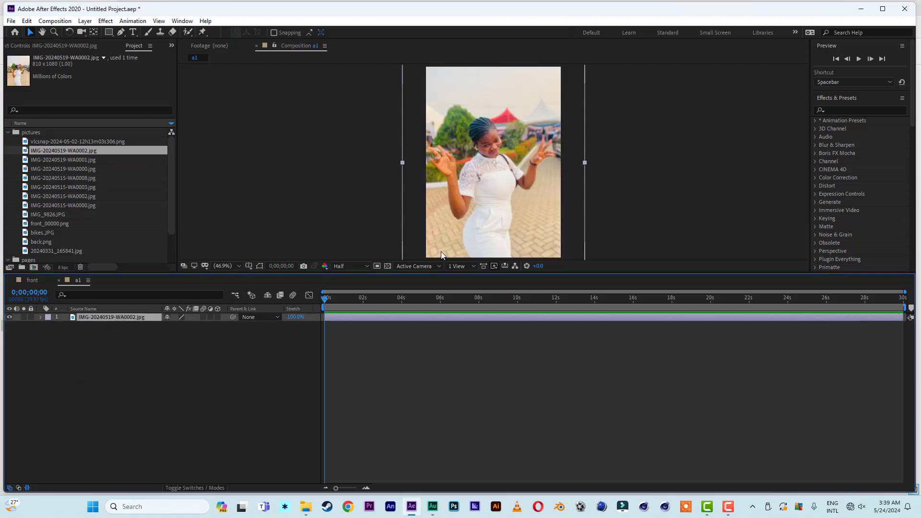
key("shift+Up")
key("shift+Up")
key("shift+Up")
key("shift+Up")
key("shift+Up")
key("shift+Up")
key("shift+Up")
key("shift+Up")
key("shift+Up")
key("shift+Up")
key("shift+Up")
key("shift+Up")
left_click(155, 383)
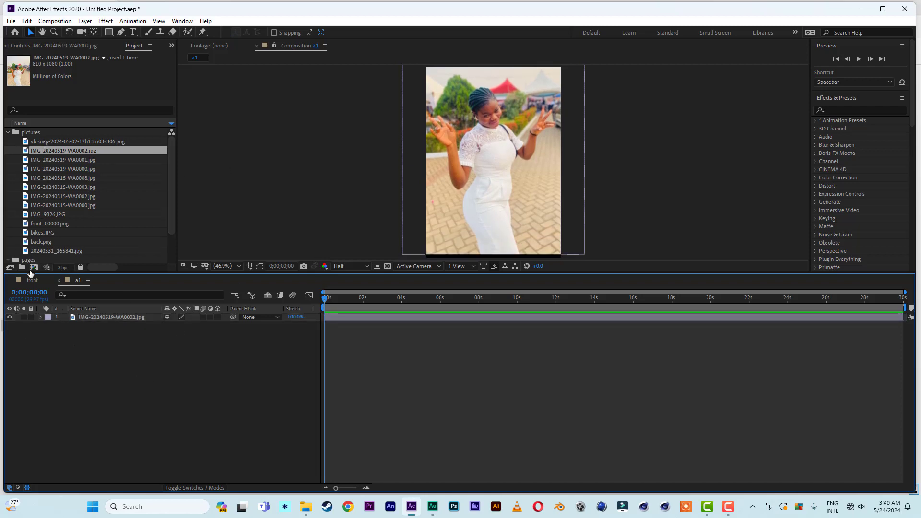
Create a composition named main with the HDTV 1080 29.97 preset and move it out of the pictures folder
key("ctrl+n")
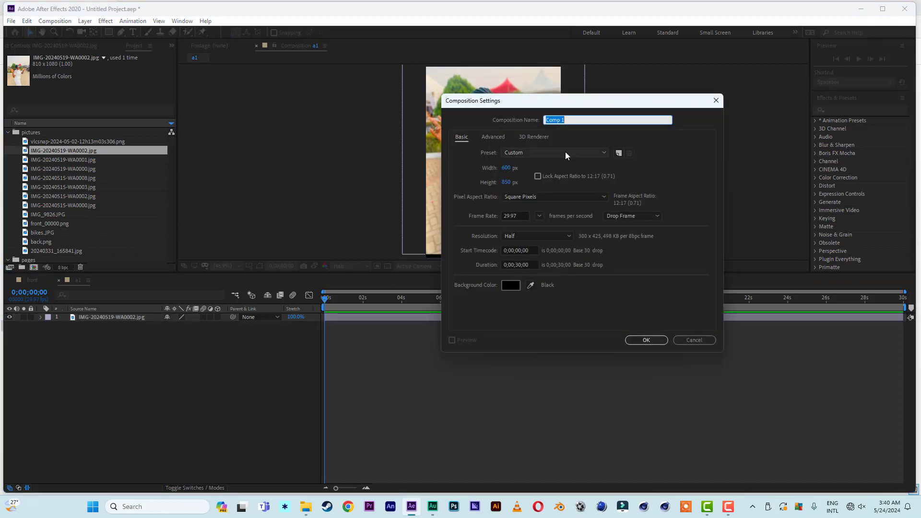
left_click(565, 152)
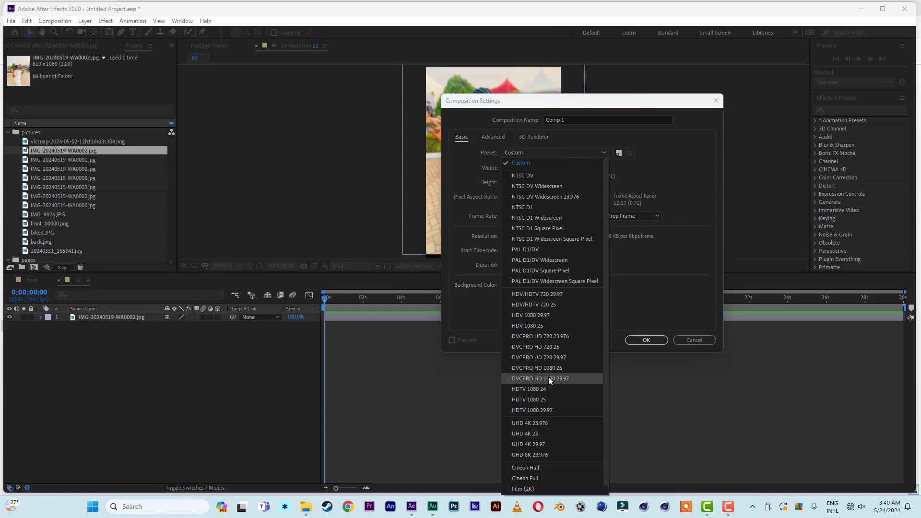
left_click(547, 410)
left_click_drag(577, 123, 514, 120)
type("main")
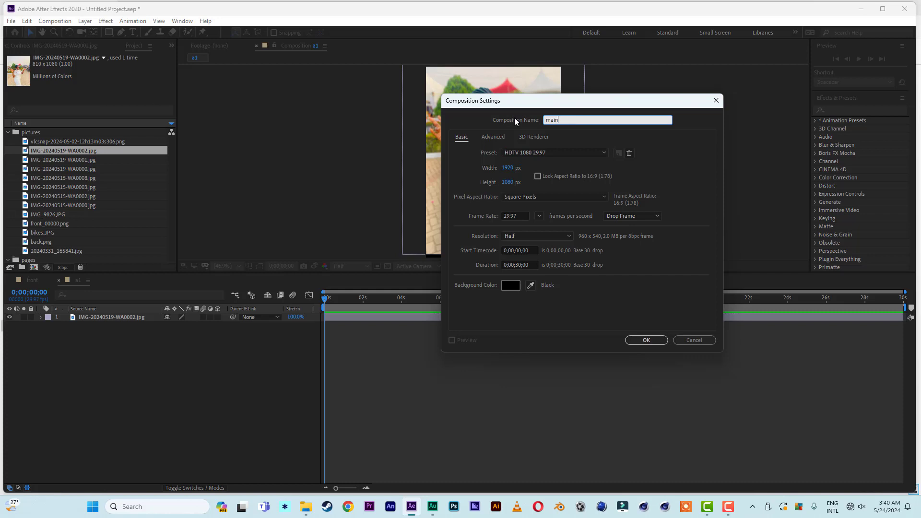
left_click(646, 339)
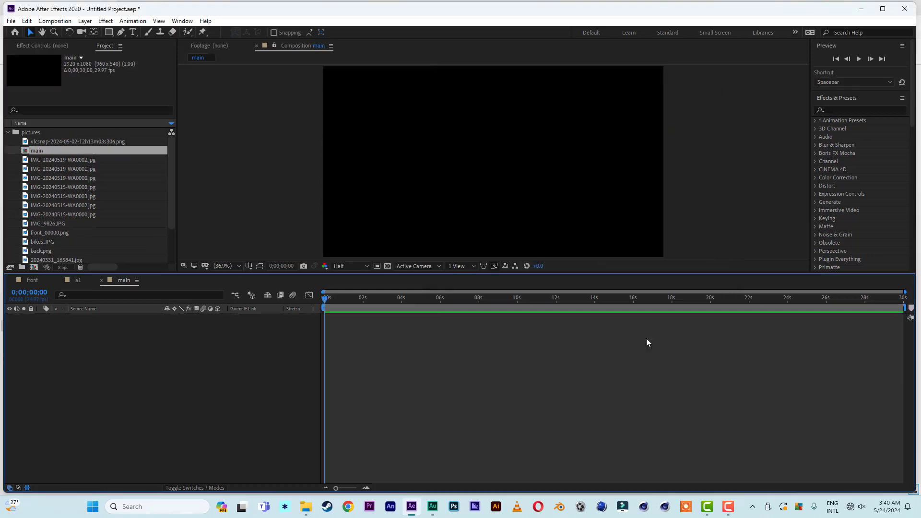
left_click_drag(36, 150, 34, 254)
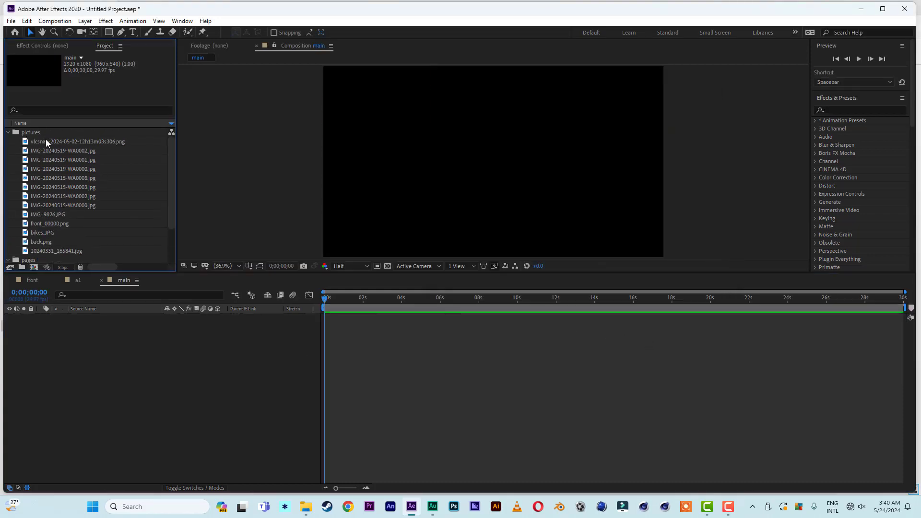
left_click(9, 134)
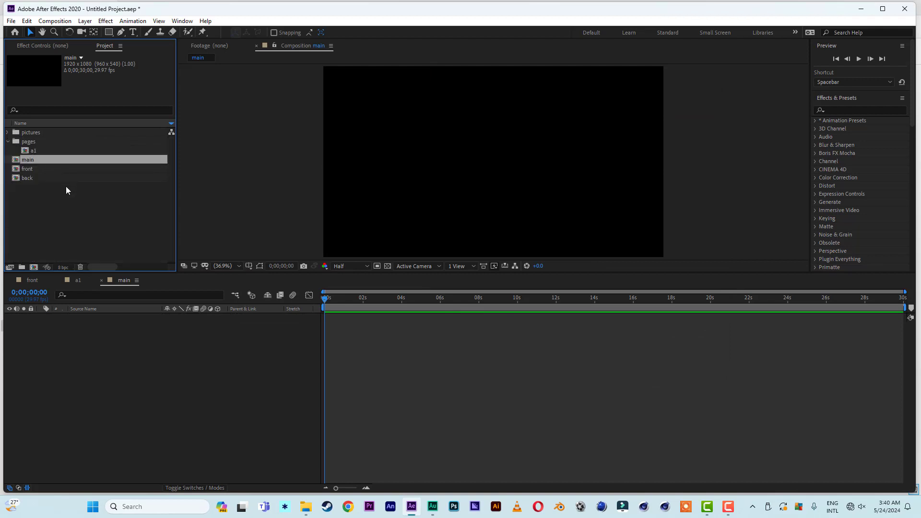
Add the back composition to the main timeline and move its anchor point to the midpoint of the cover's left edge
left_click_drag(27, 177, 137, 421)
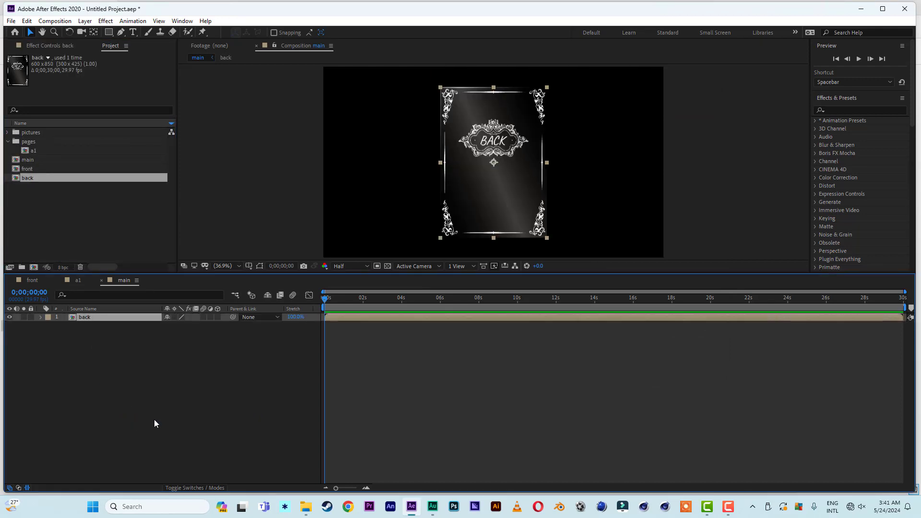
left_click(94, 32)
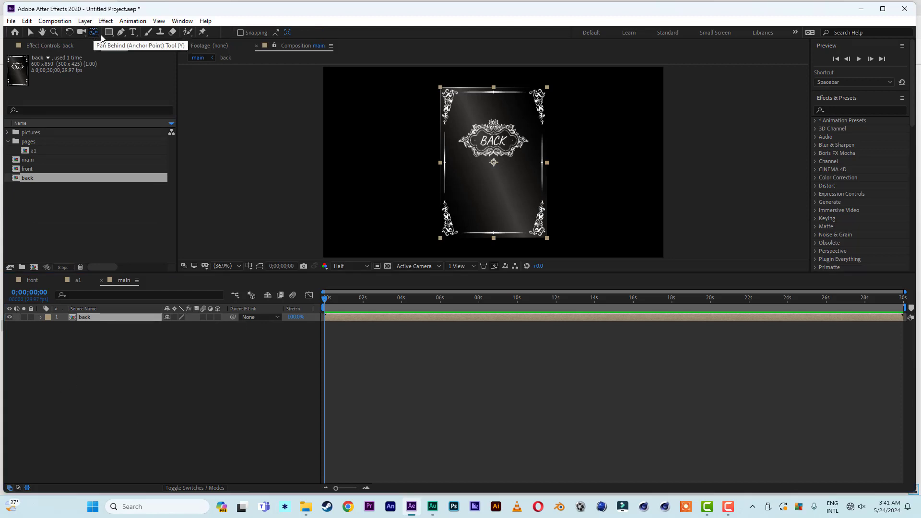
left_click(493, 163)
left_click_drag(495, 165, 442, 177)
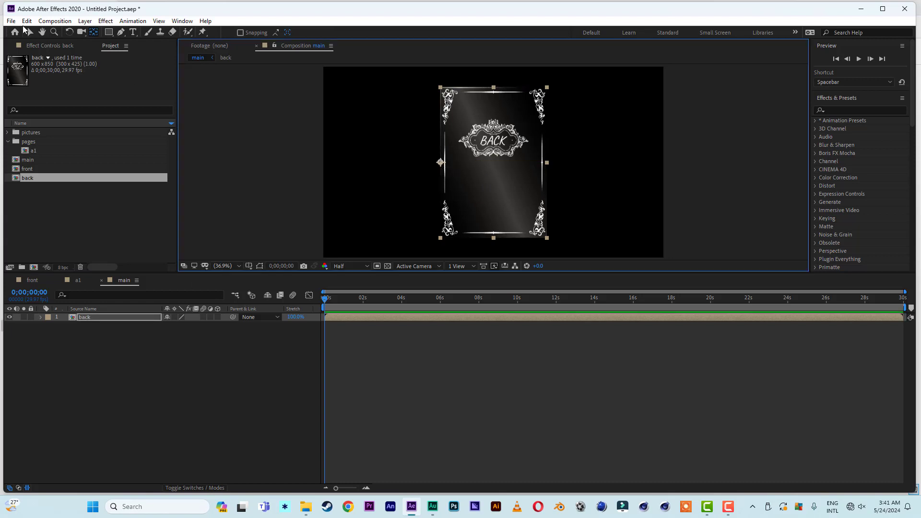
left_click(29, 32)
Make the back layer a 3D layer and set its X position to 960
left_click(135, 318)
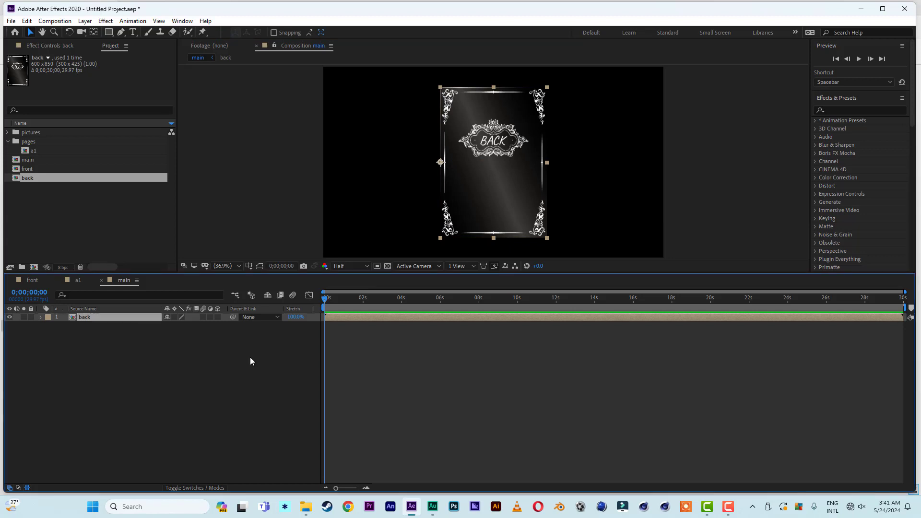
left_click(218, 318)
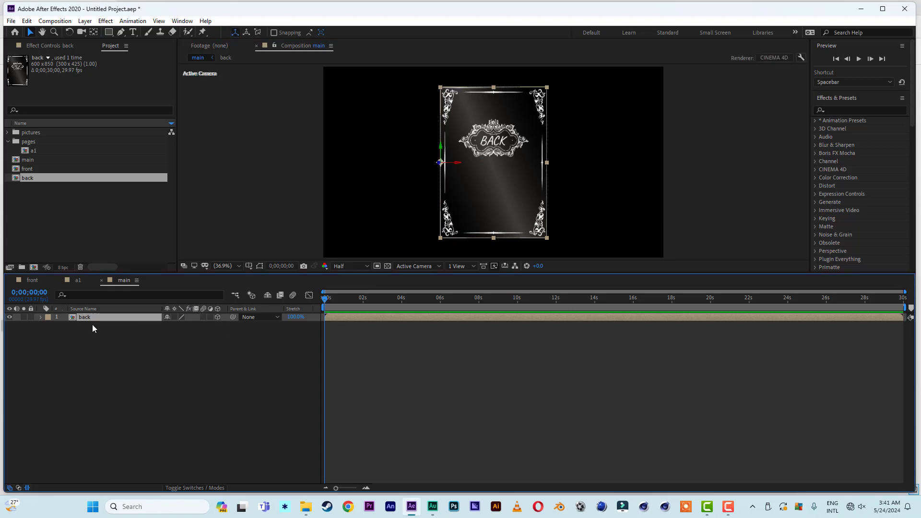
key("p")
left_click(171, 326)
type("960")
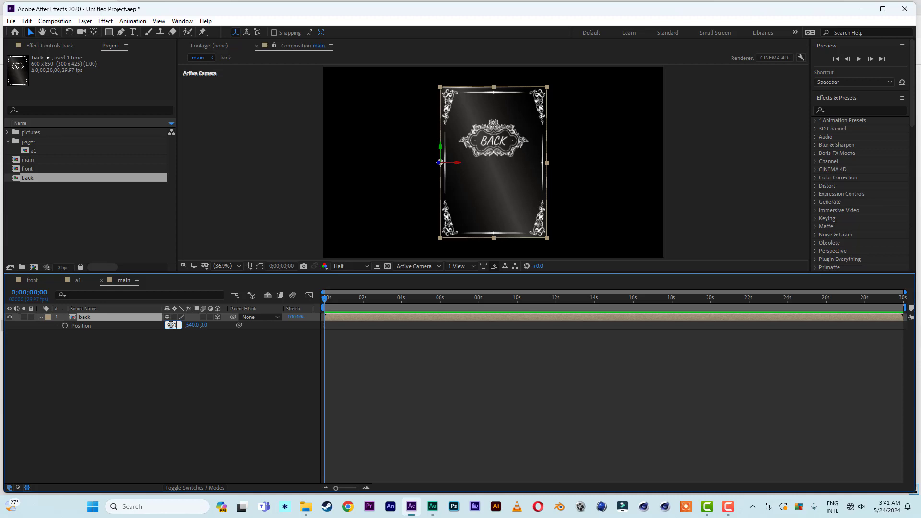
key("Return")
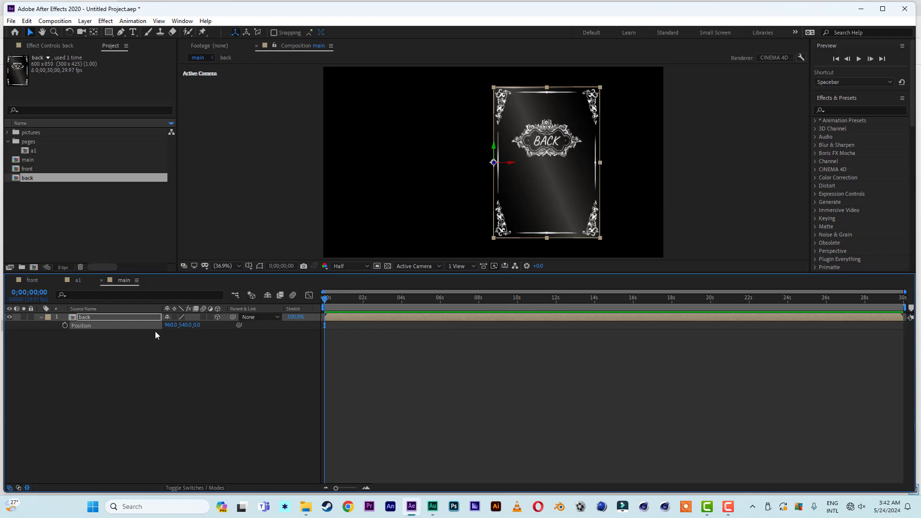
Set the back layer's Z position to -0.1
left_click(197, 326)
type("-")
key("Return")
left_click(189, 423)
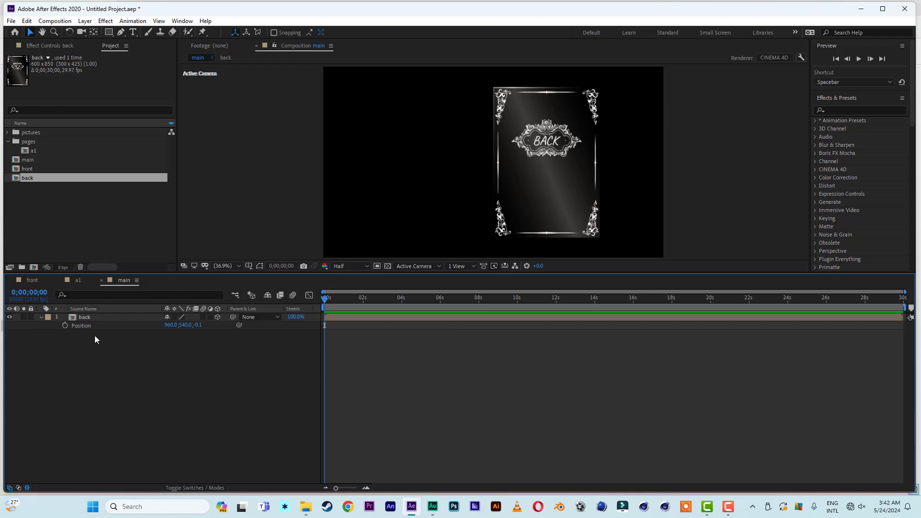
Duplicate the back layer and replace the upper copy's source with the front composition
left_click(95, 317)
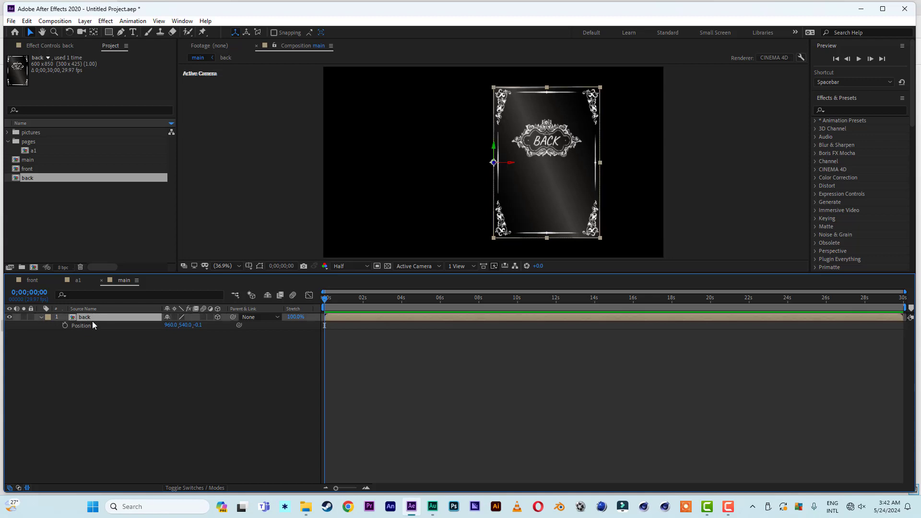
key("ctrl+d")
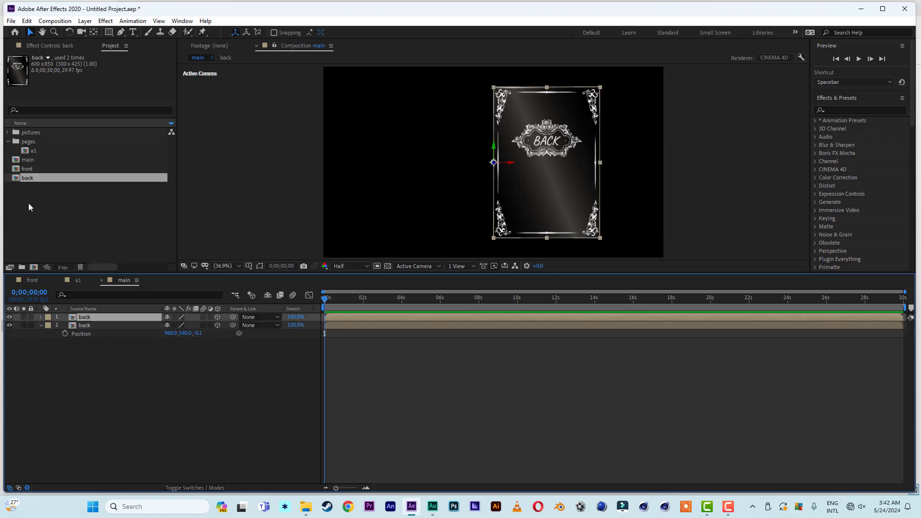
left_click_drag(27, 169, 87, 318)
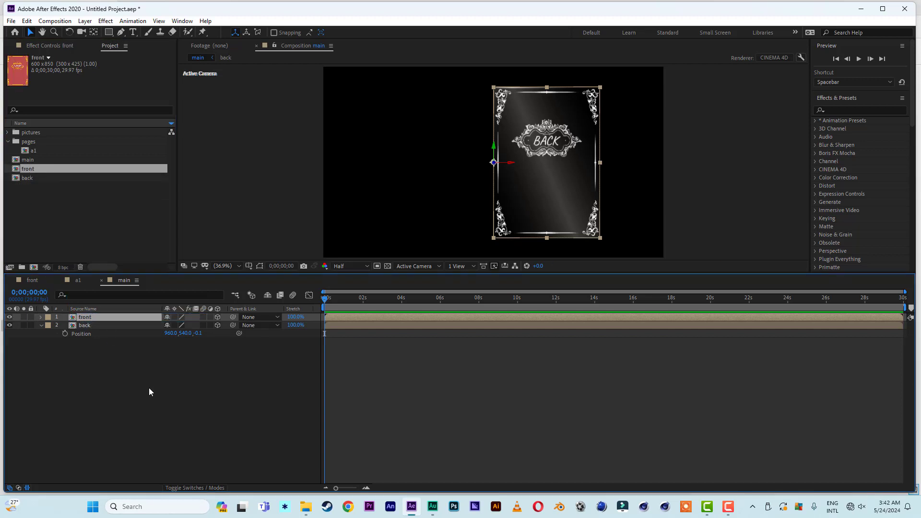
Set the front layer's Y Rotation to 180 degrees
key("r")
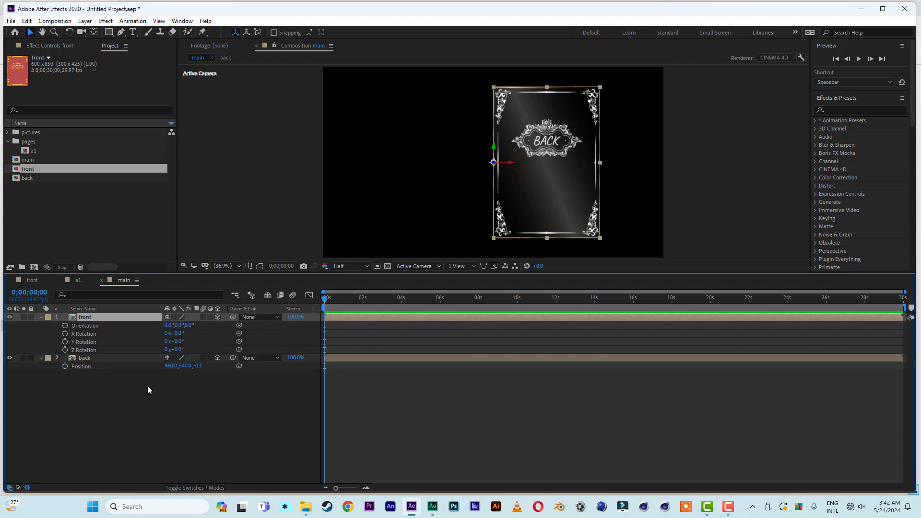
left_click(41, 358)
left_click(177, 341)
type("180")
key("Return")
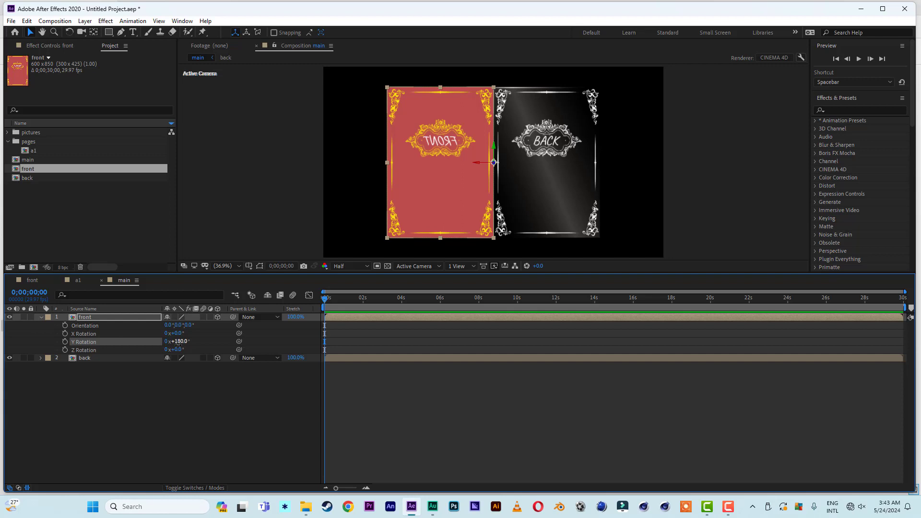
Mirror front_00000.png horizontally inside the front composition and return to the main composition
left_click(82, 318)
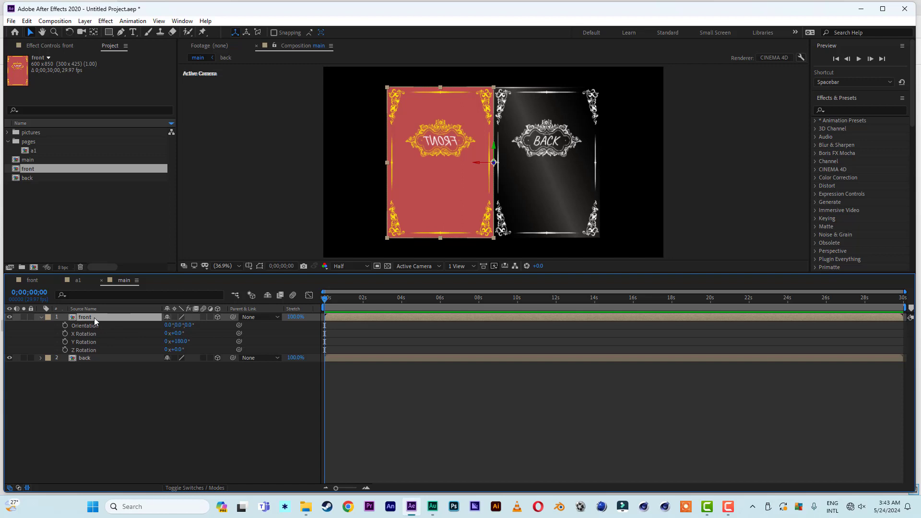
left_click(33, 280)
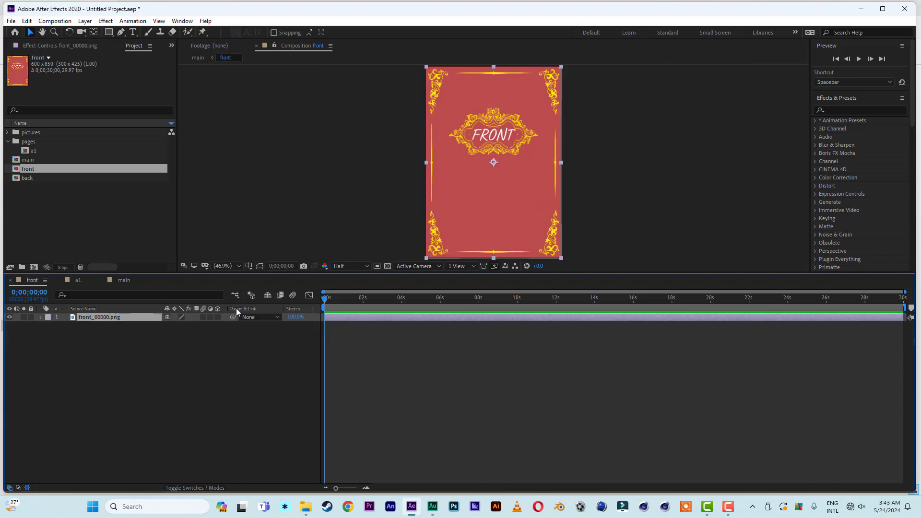
left_click_drag(562, 163, 428, 164)
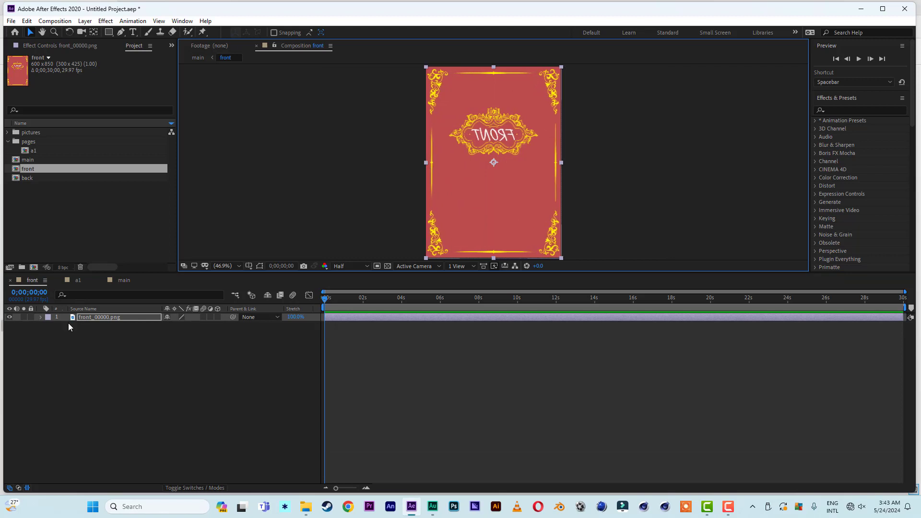
left_click(124, 280)
left_click(183, 380)
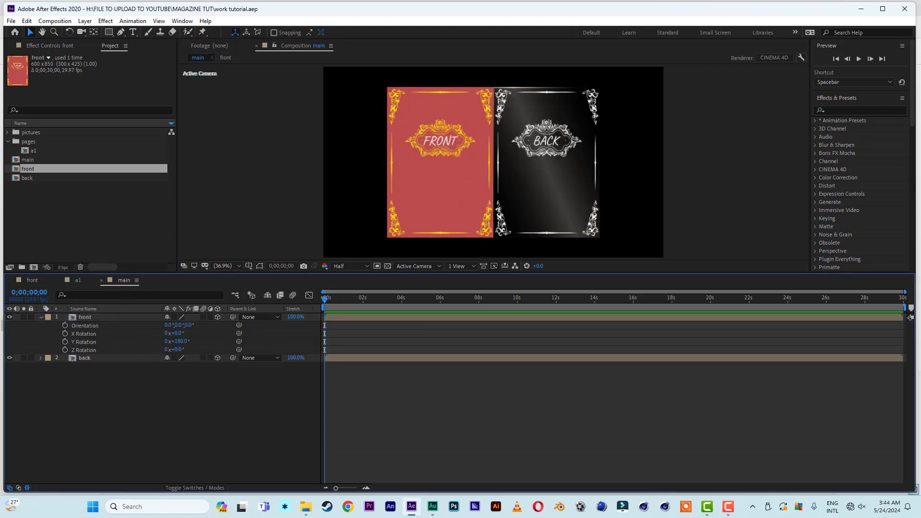
Collapse the front layer's properties and add a point light to the main composition
left_click(41, 317)
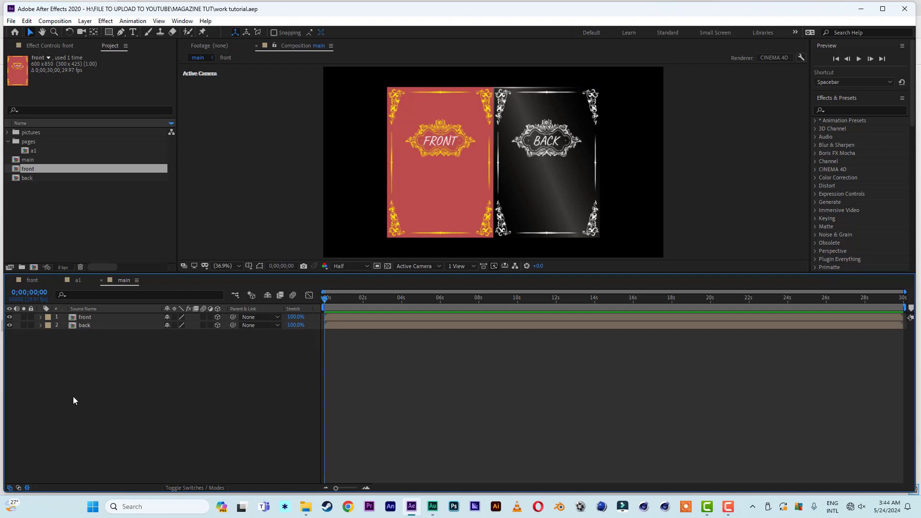
right_click(81, 369)
right_click(59, 360)
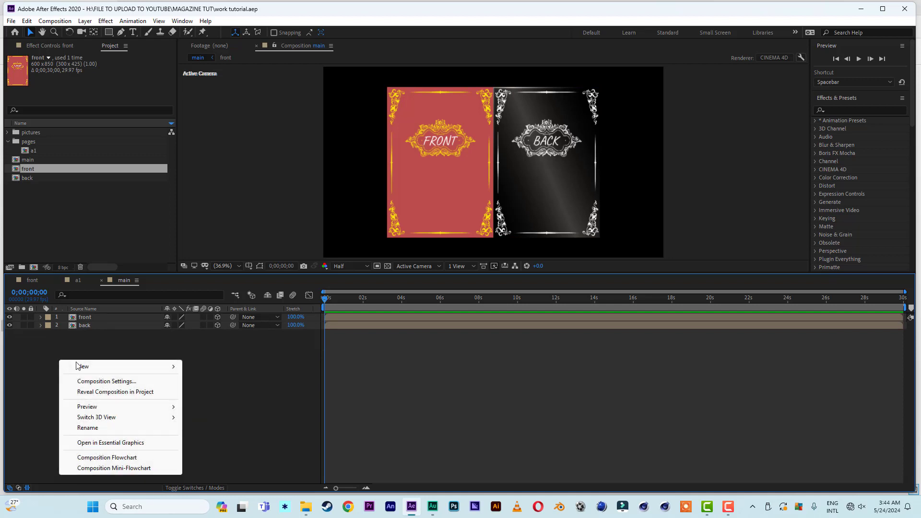
mouse_move(77, 366)
left_click(214, 403)
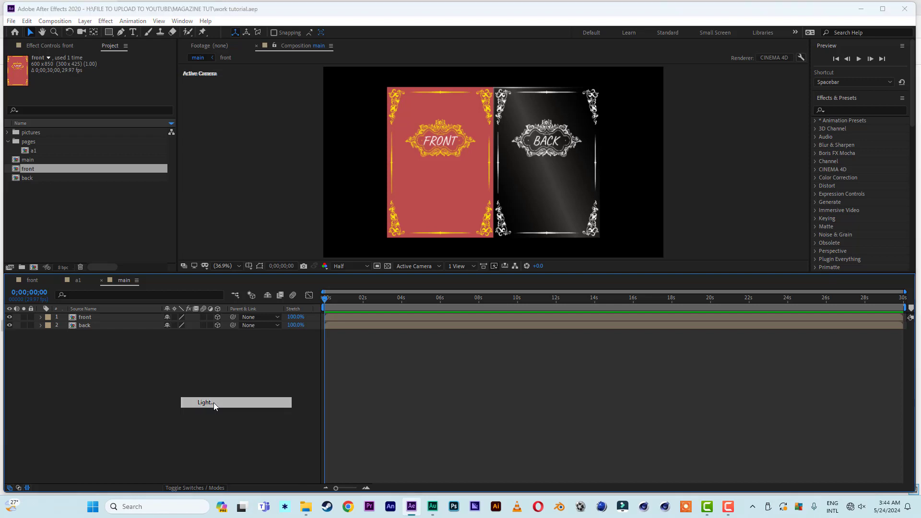
left_click(466, 368)
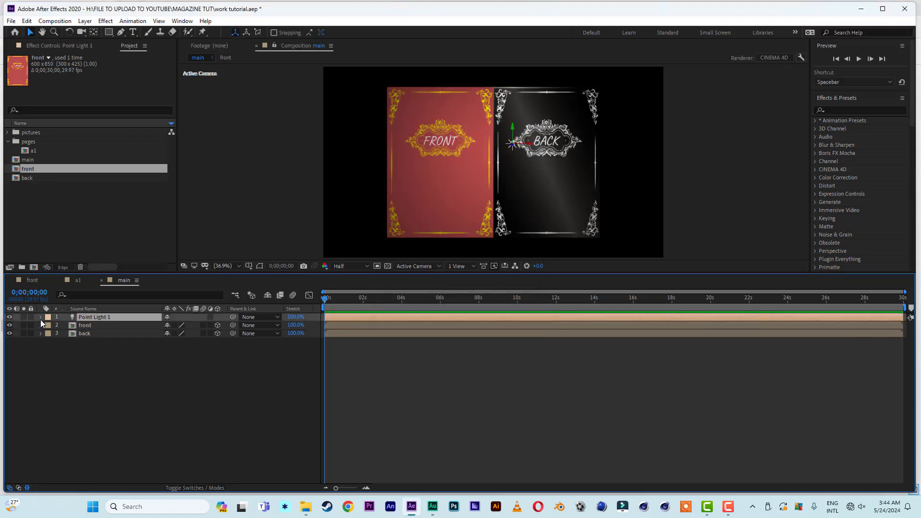
Move the point light to the upper-right corner of the back cover
left_click(529, 146)
left_click(137, 317)
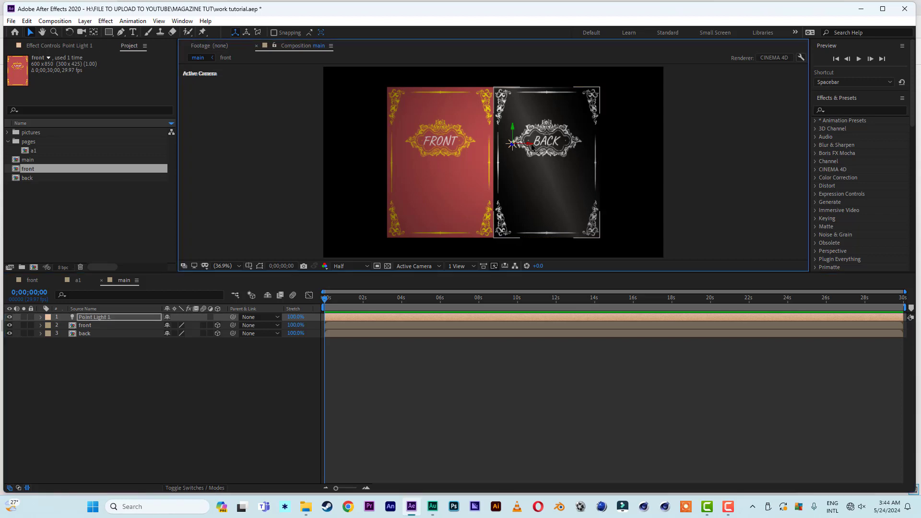
left_click_drag(529, 146, 601, 77)
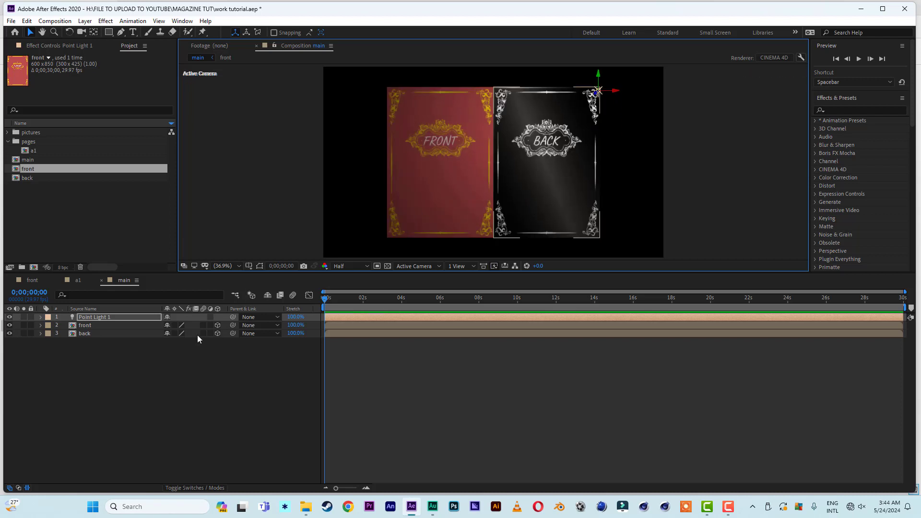
Turn on Casts Shadows in the point light's Light Options
left_click(40, 317)
left_click(49, 334)
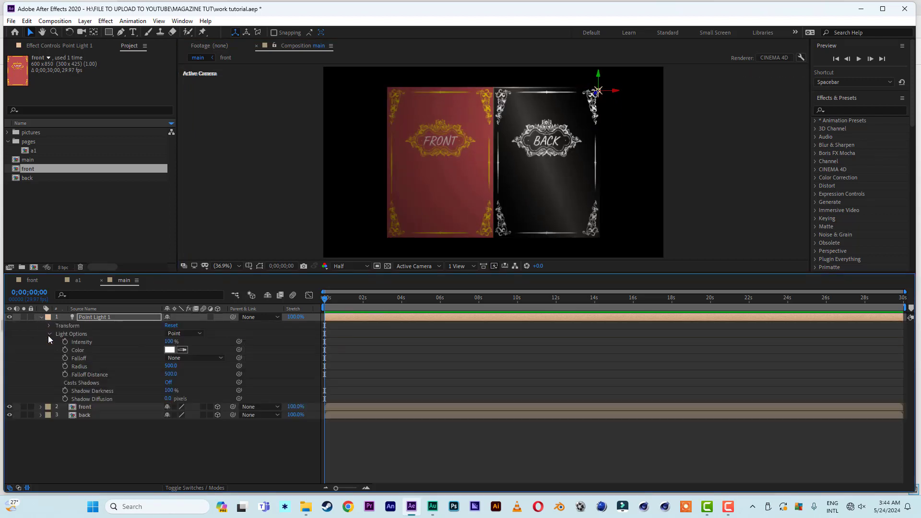
left_click(168, 382)
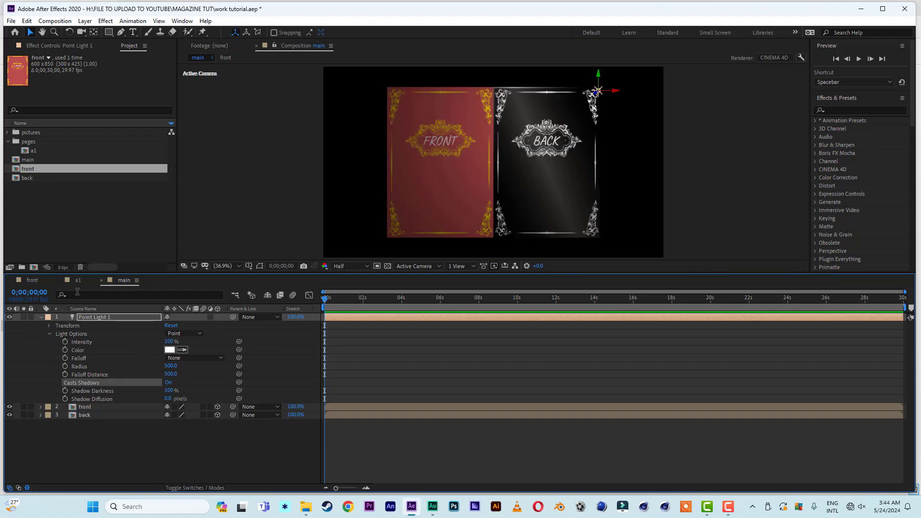
left_click(42, 317)
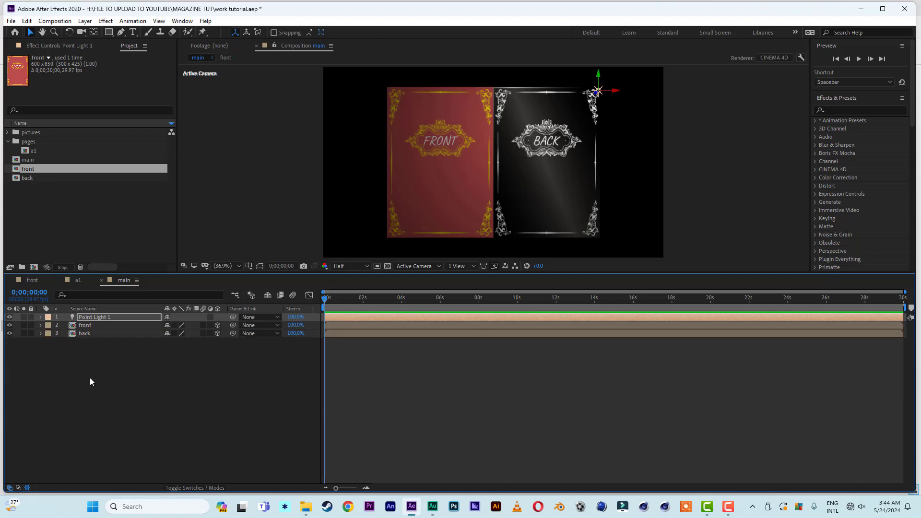
Add an ambient light with default settings to the main composition
right_click(101, 377)
mouse_move(122, 383)
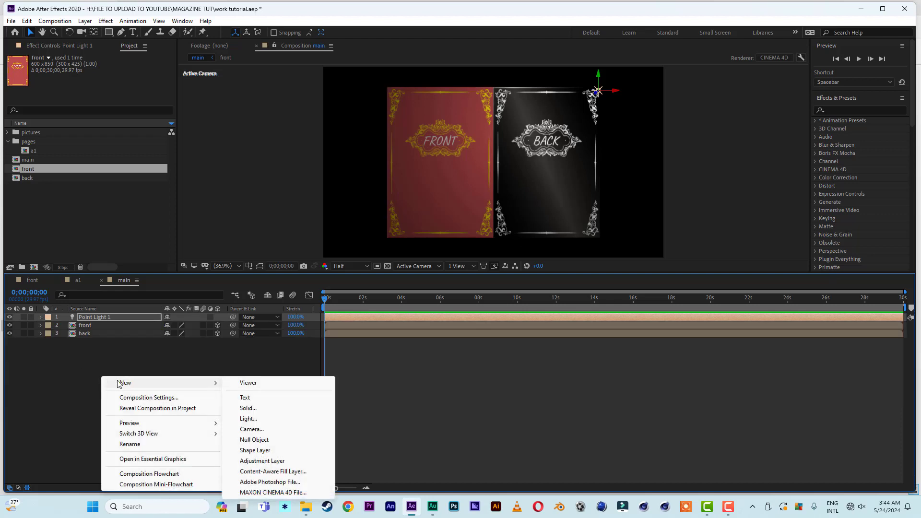
left_click(253, 420)
left_click(468, 164)
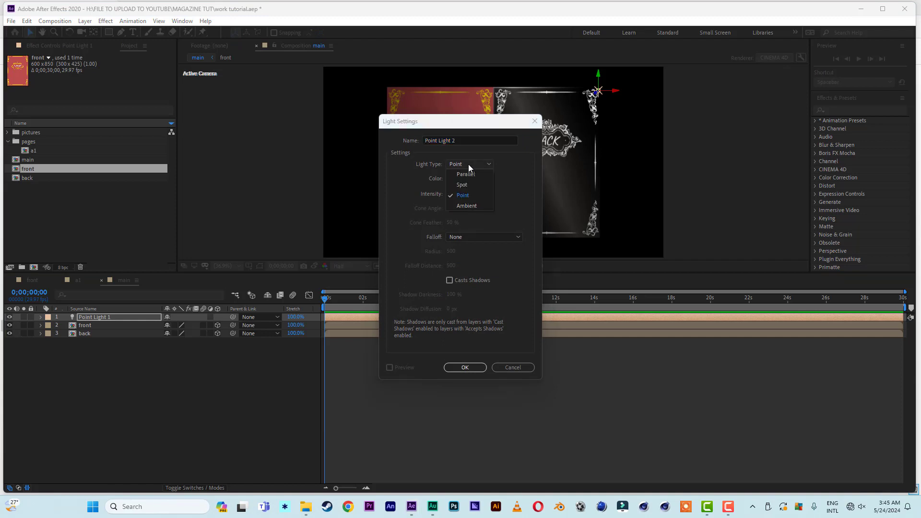
left_click(469, 206)
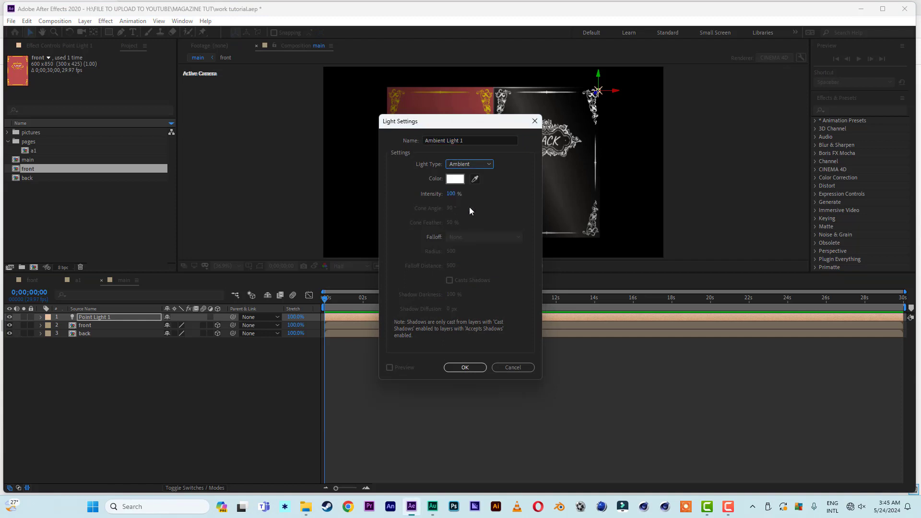
left_click(470, 367)
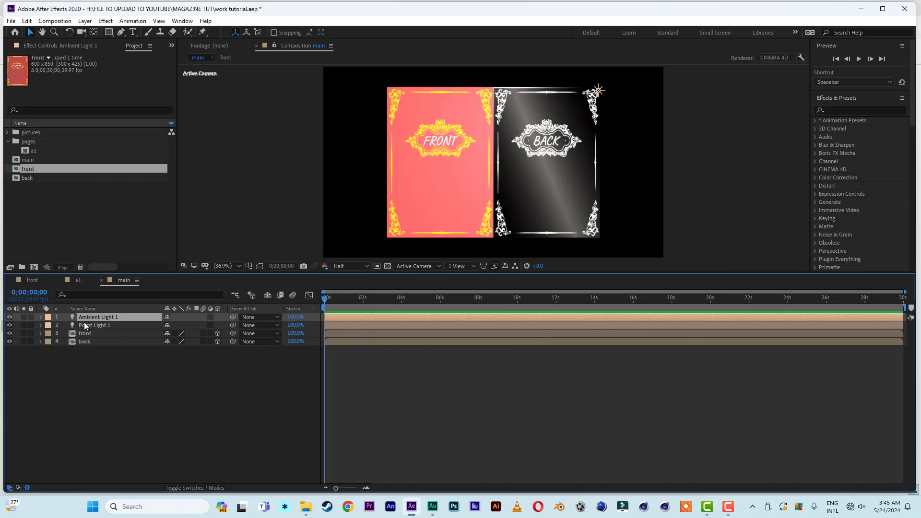
Try an Intensity of 20% in the ambient light's Light Options and settle on 50%
left_click(41, 317)
left_click(48, 326)
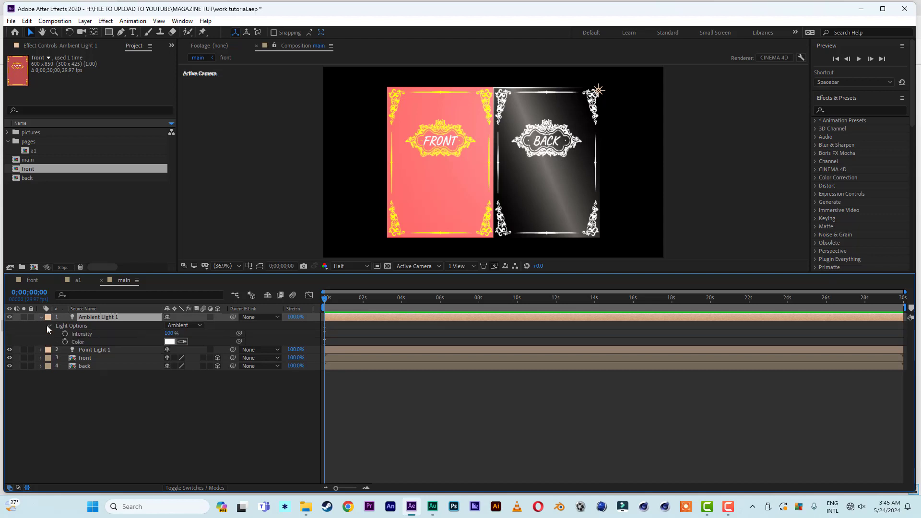
left_click(170, 333)
type("20")
left_click(149, 425)
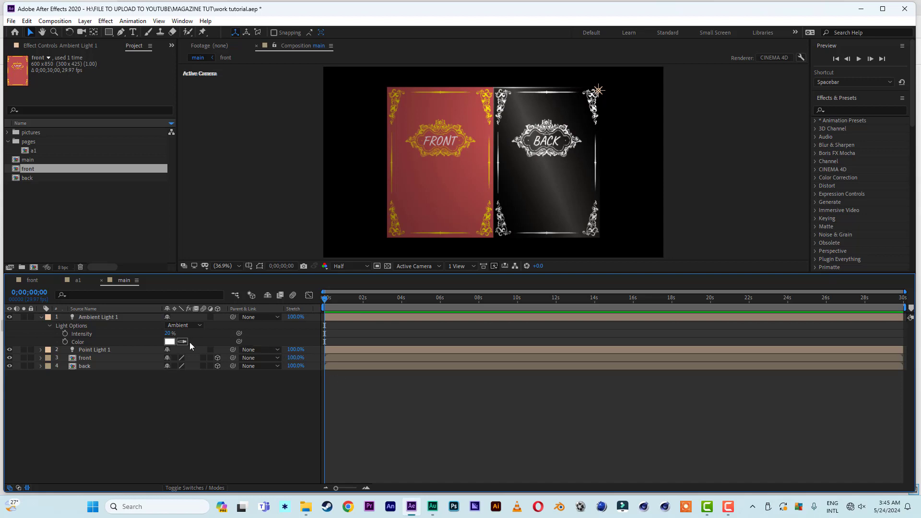
left_click(169, 333)
type("50")
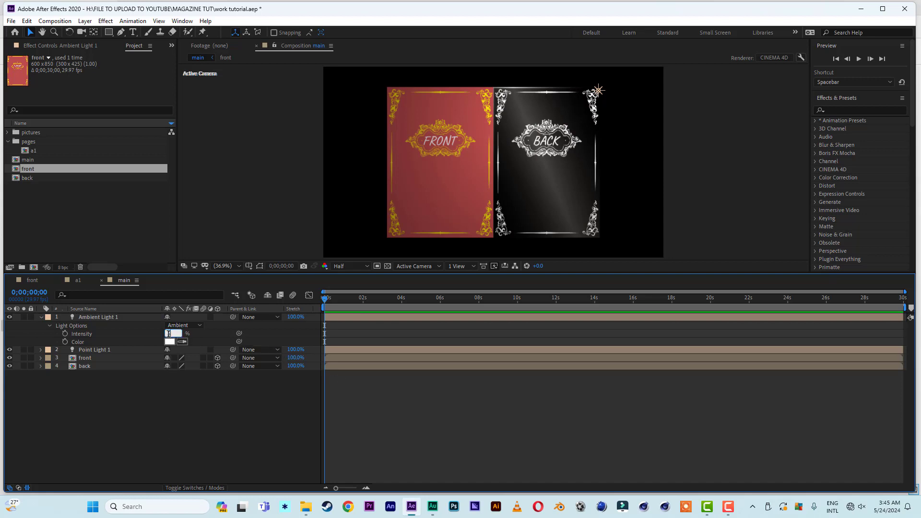
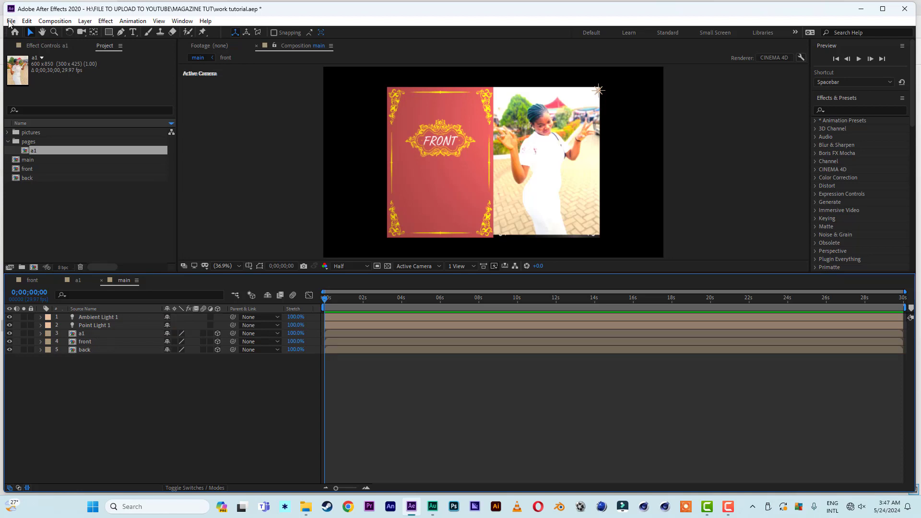
Save the project
left_click(11, 22)
left_click(30, 111)
left_click(25, 200)
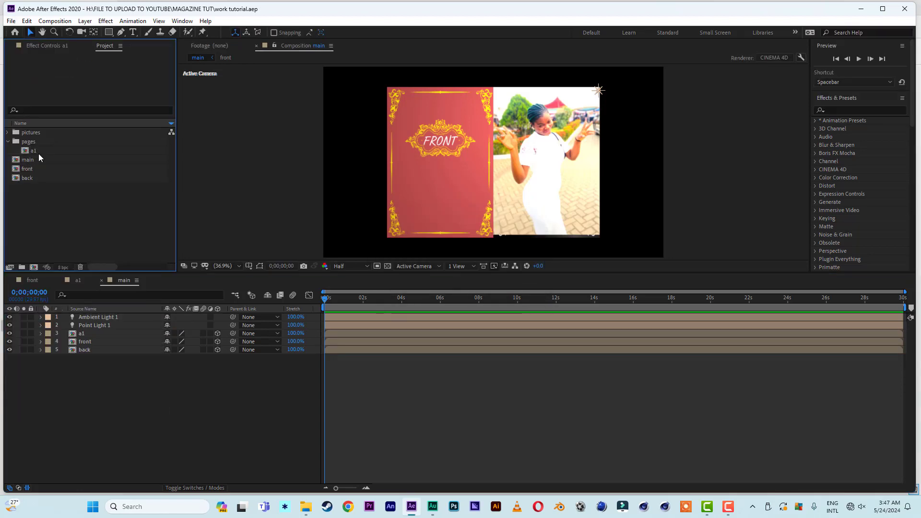
Duplicate the a1 page composition twice in the project and rename the newest copy b1
left_click(39, 153)
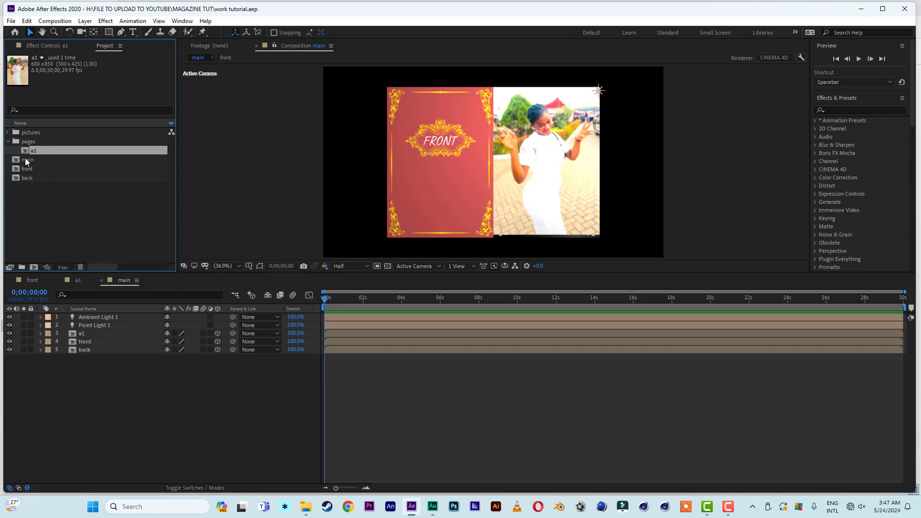
key("ctrl+d")
key("ctrl+d")
right_click(35, 153)
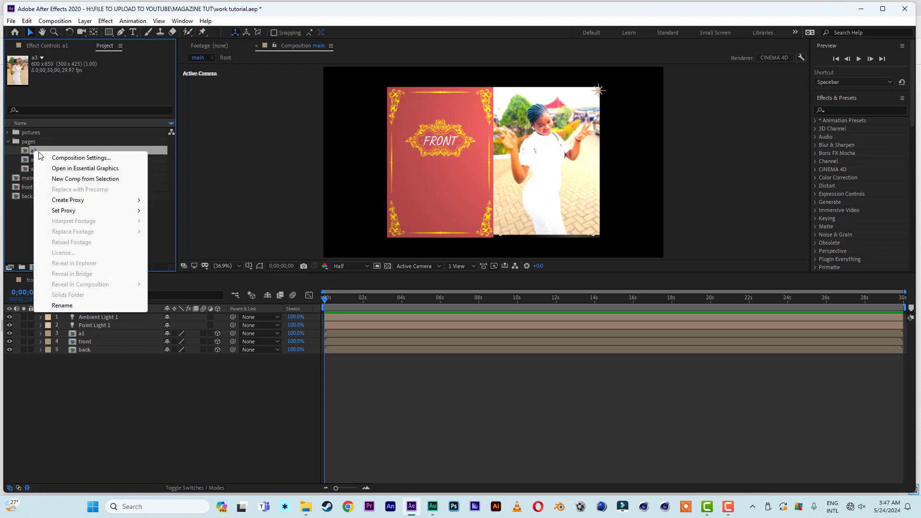
left_click(61, 306)
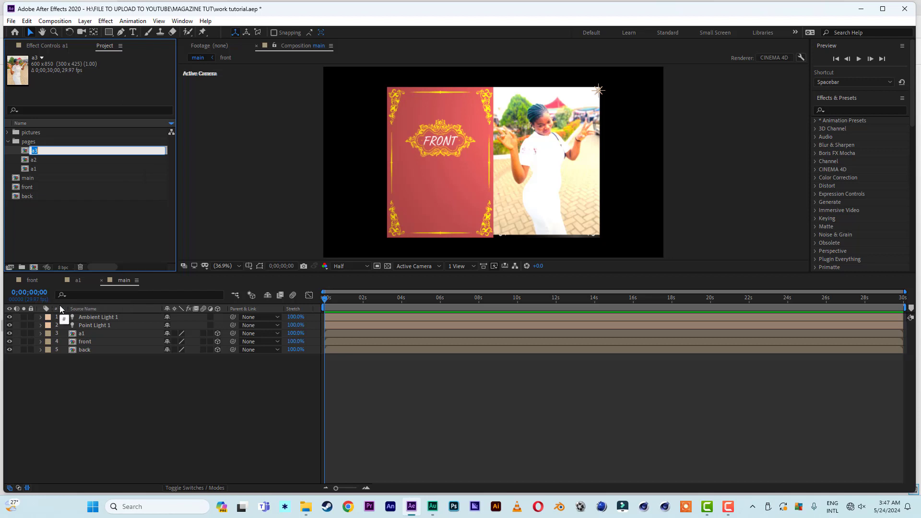
type("b1")
left_click(53, 249)
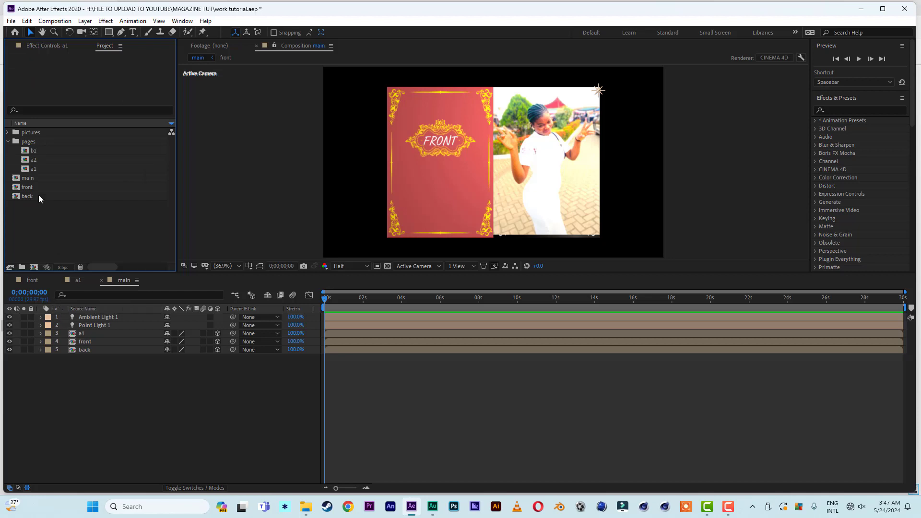
Duplicate the b1 page composition twice and rename the newest copy c1
left_click(36, 152)
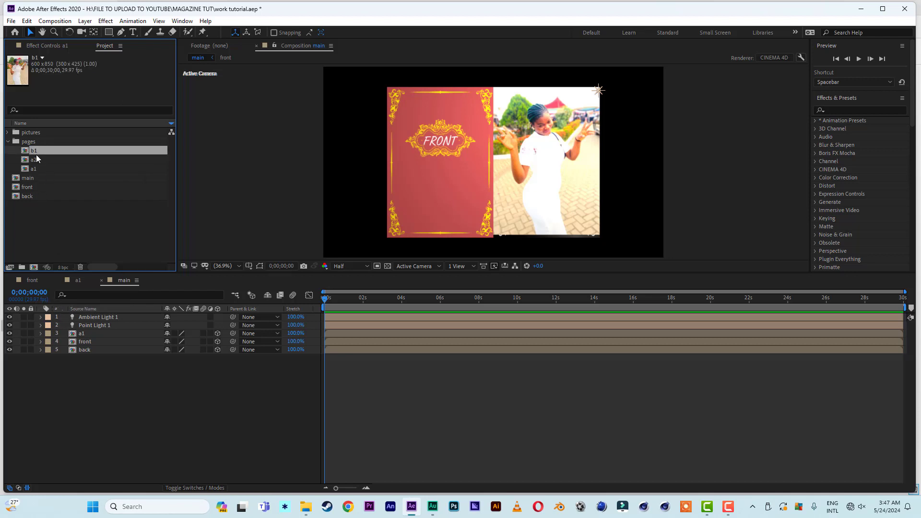
key("ctrl+d")
left_click(36, 153)
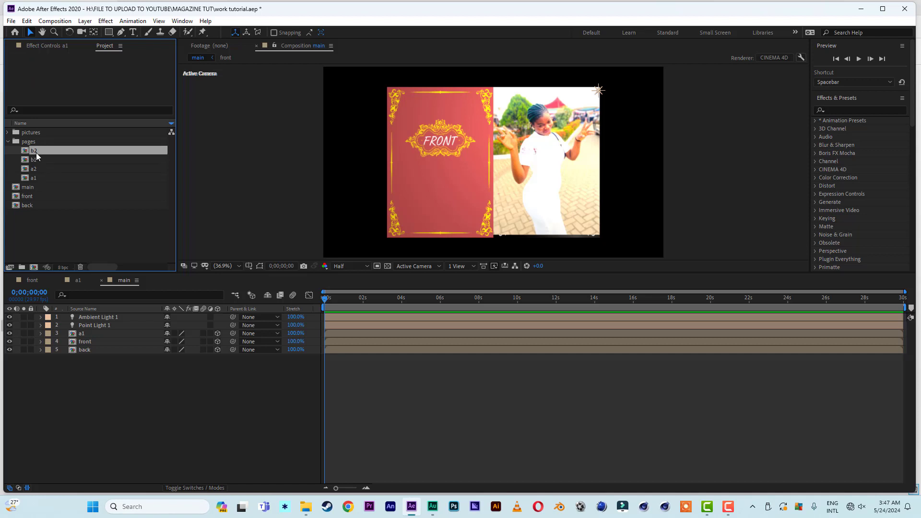
key("ctrl+d")
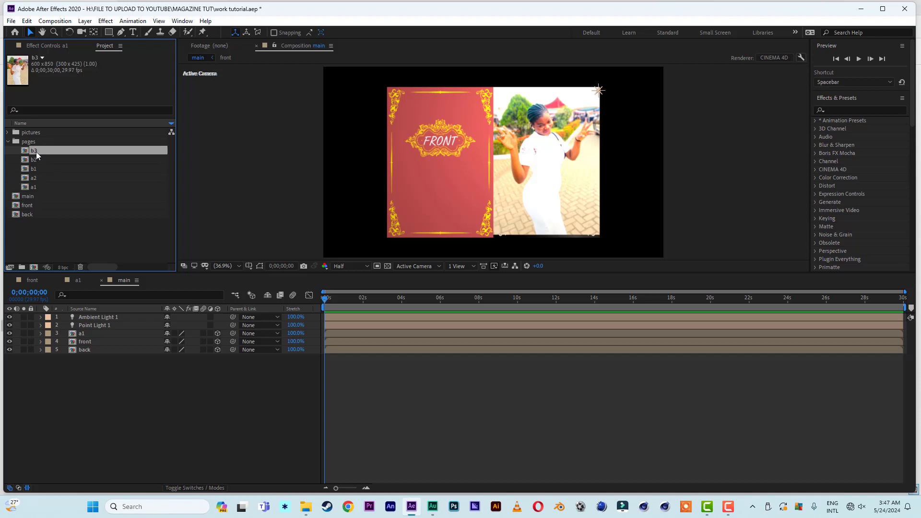
right_click(36, 152)
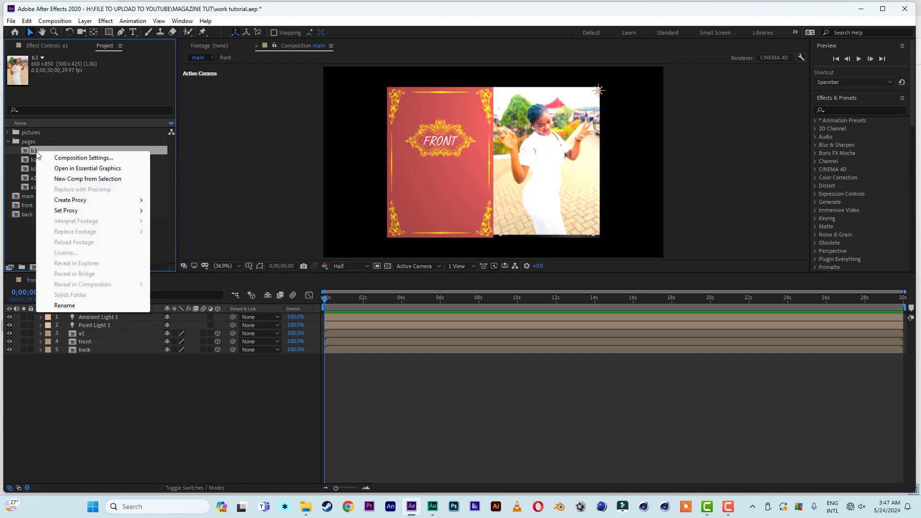
left_click(70, 309)
type("c1")
left_click(67, 246)
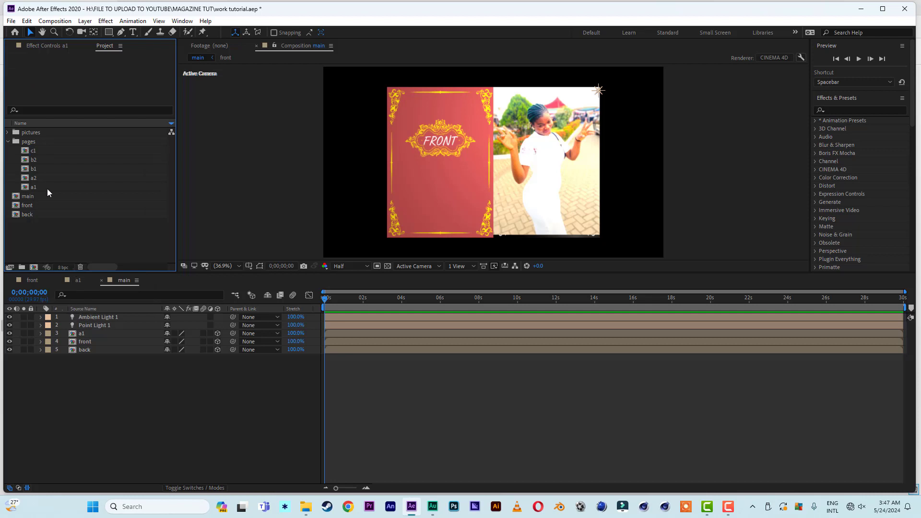
Duplicate the c1 page composition twice and rename the newest copy d1
left_click(33, 153)
key("ctrl+d")
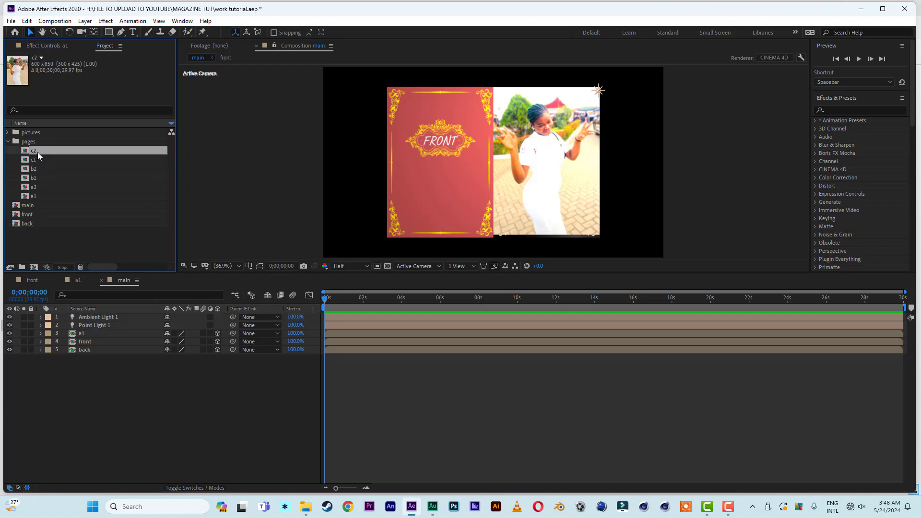
key("ctrl+d")
right_click(38, 151)
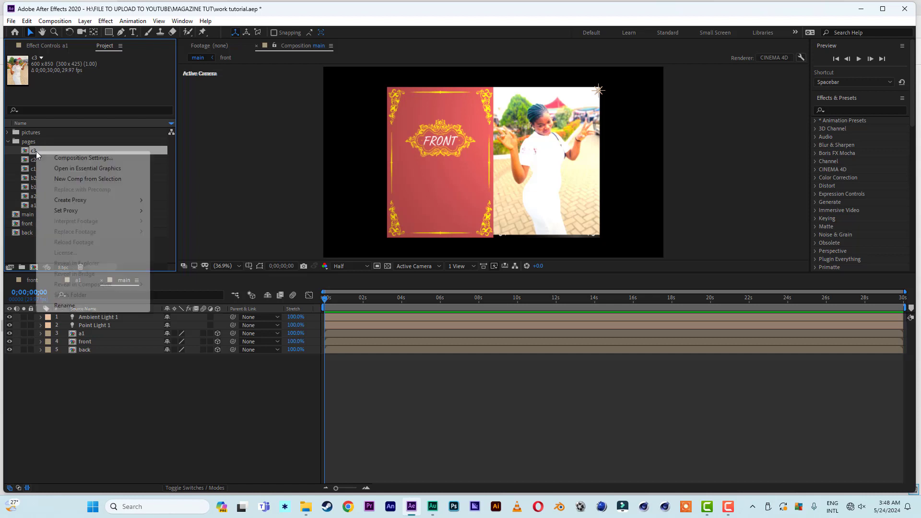
left_click(90, 306)
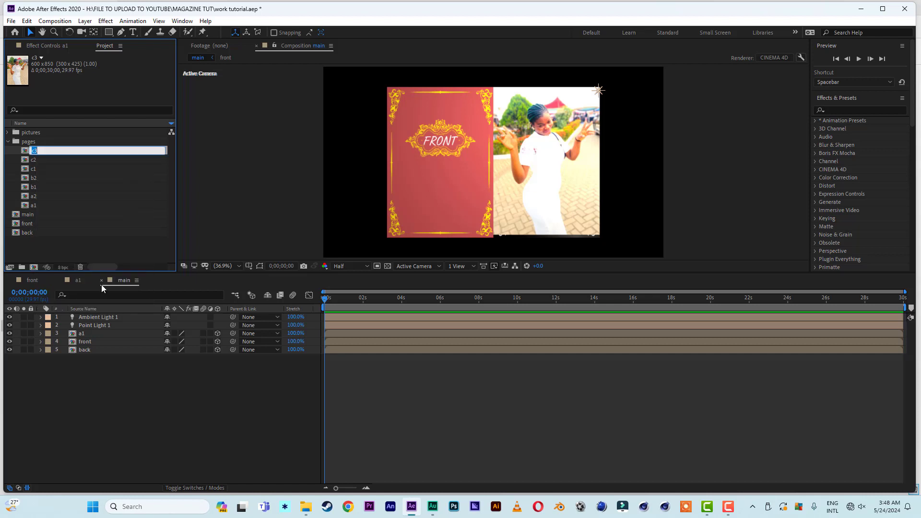
type("c")
type("1")
key("Return")
Duplicate the d1 page composition twice, rename the newest copy e1 and duplicate e1 once
key("ctrl+d")
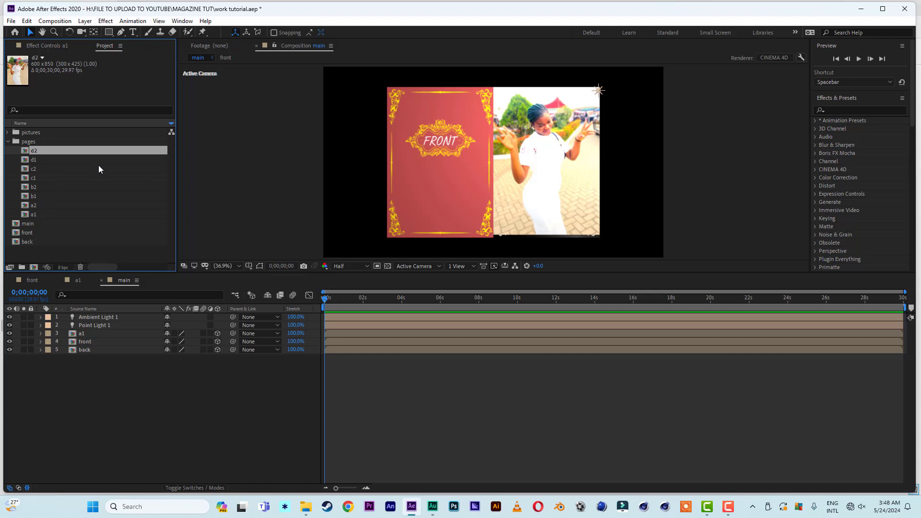
key("ctrl+d")
right_click(33, 154)
left_click(62, 306)
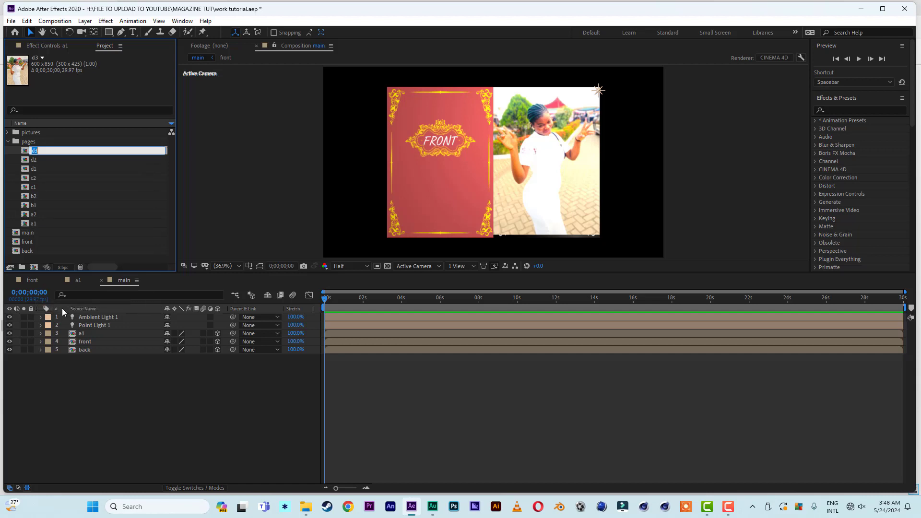
type("e1")
left_click(63, 205)
left_click(37, 151)
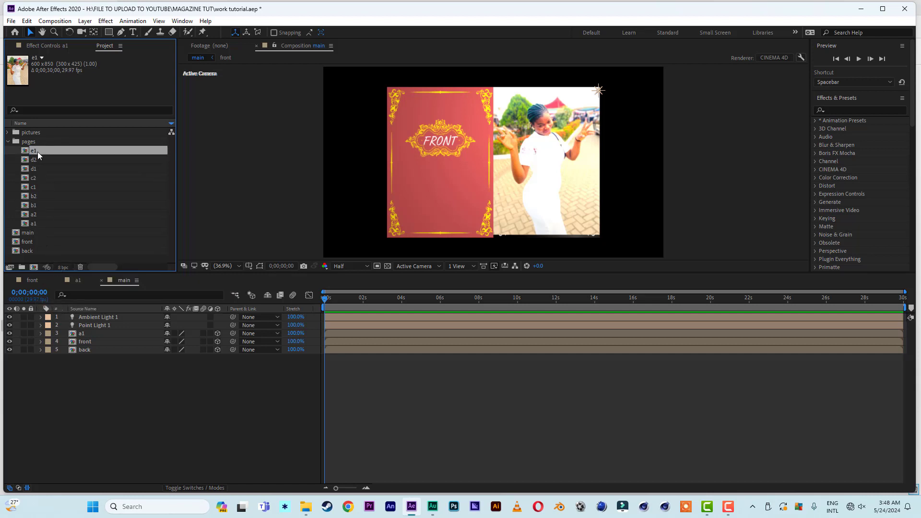
key("ctrl+d")
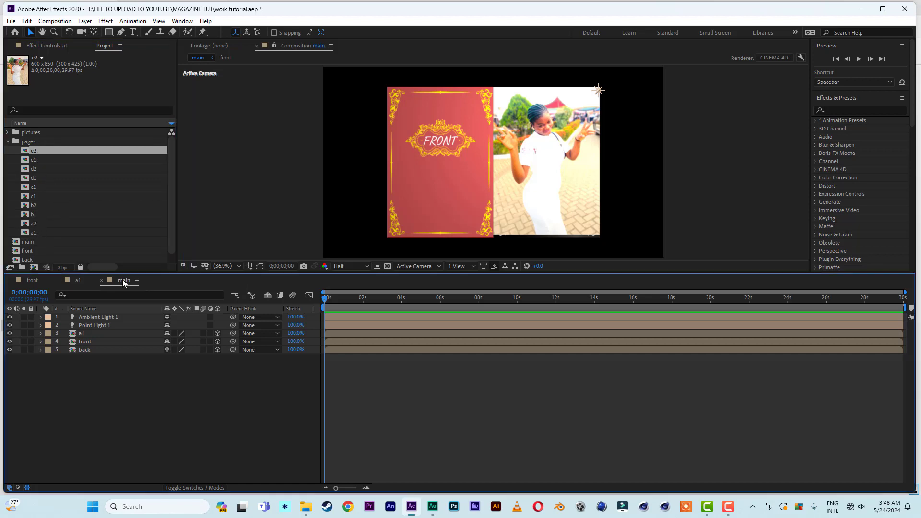
Place the main composition first among the open timelines and open page compositions a2 through e2 in order
left_click_drag(122, 279, 41, 282)
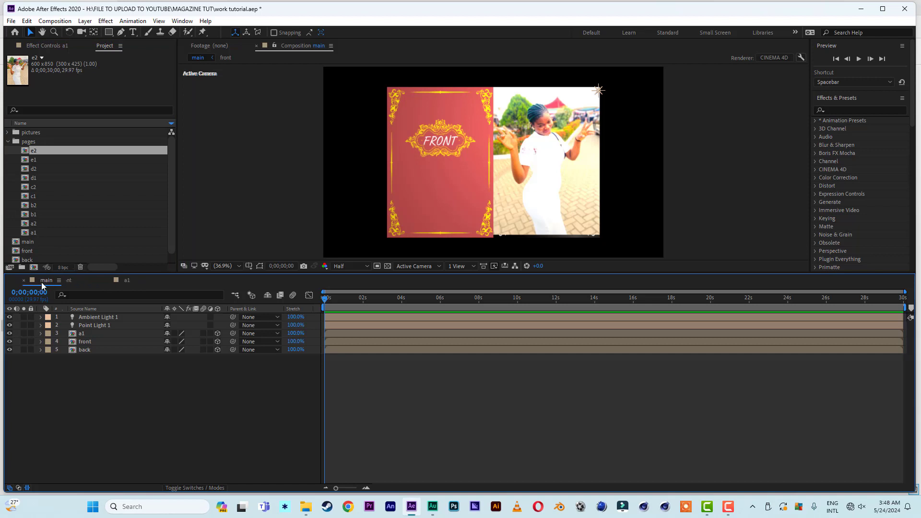
left_click(34, 225)
double_click(34, 226)
double_click(34, 215)
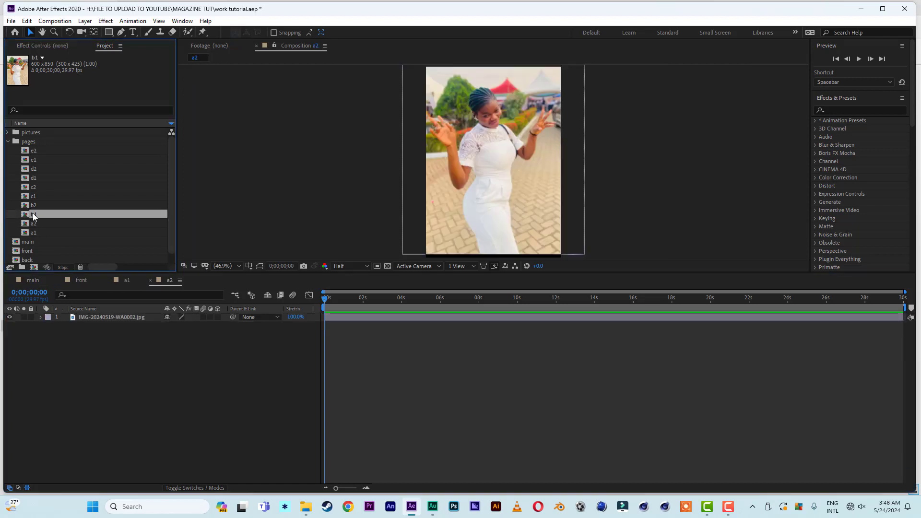
left_click(35, 206)
double_click(34, 207)
double_click(36, 196)
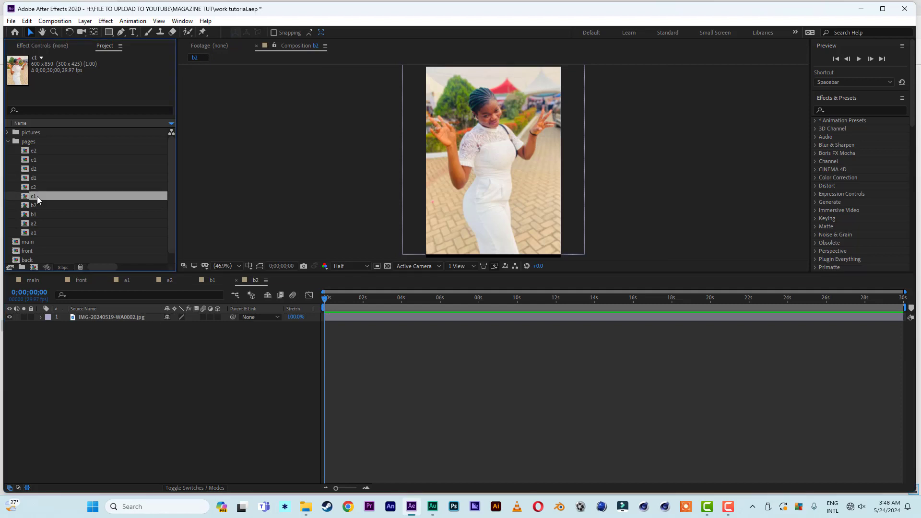
left_click(35, 186)
double_click(35, 186)
double_click(37, 177)
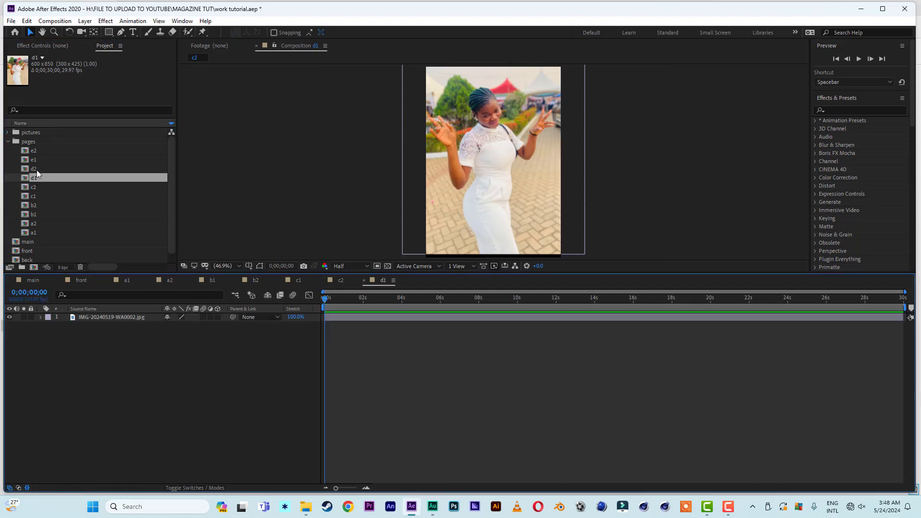
left_click(36, 168)
double_click(37, 168)
double_click(37, 160)
double_click(36, 150)
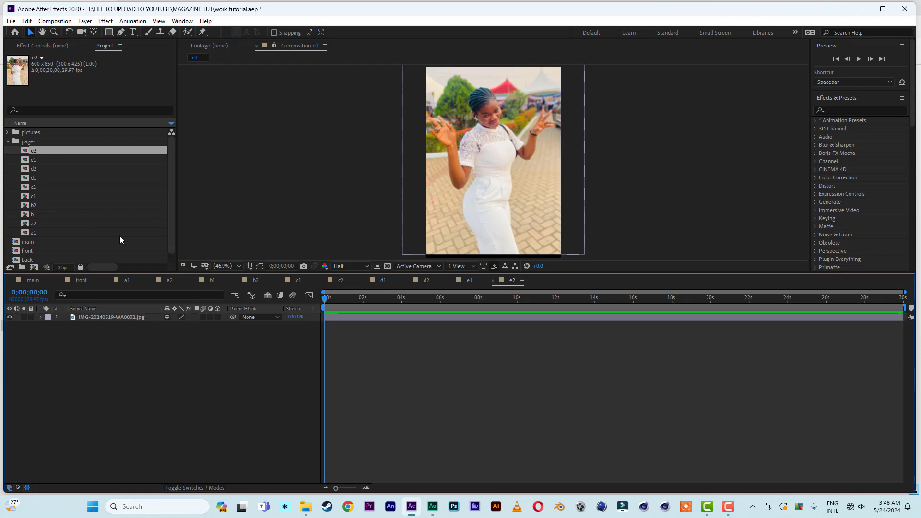
Replace the photo layer in page composition a2 with IMG-20240519-WA0001.jpg from the pictures folder
left_click(129, 281)
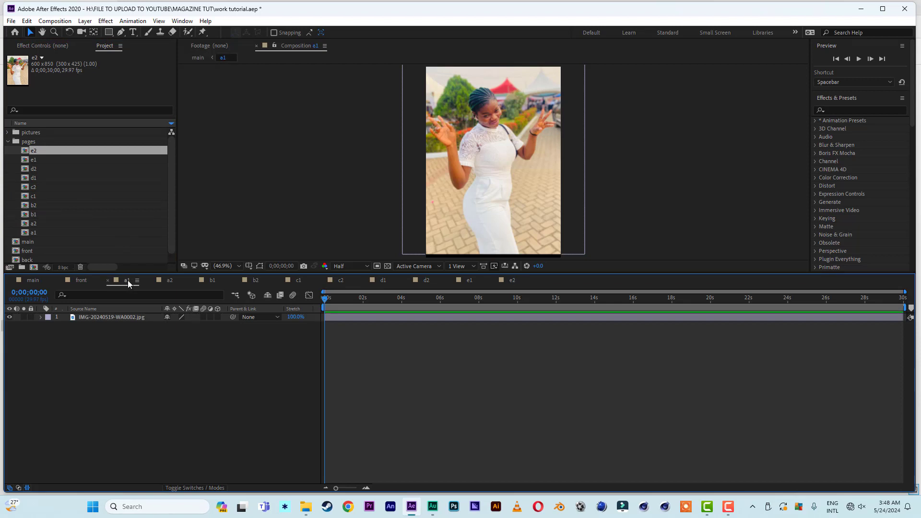
left_click(169, 280)
key("space")
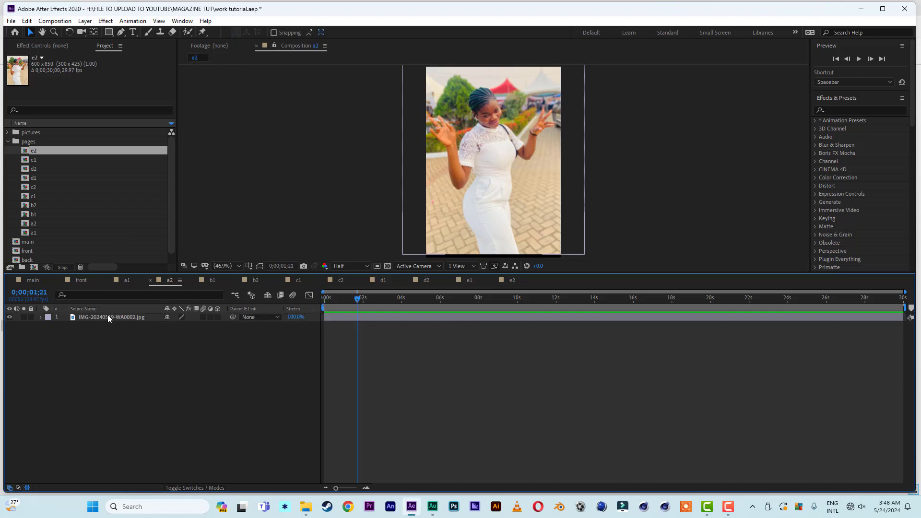
left_click(110, 317)
key("Delete")
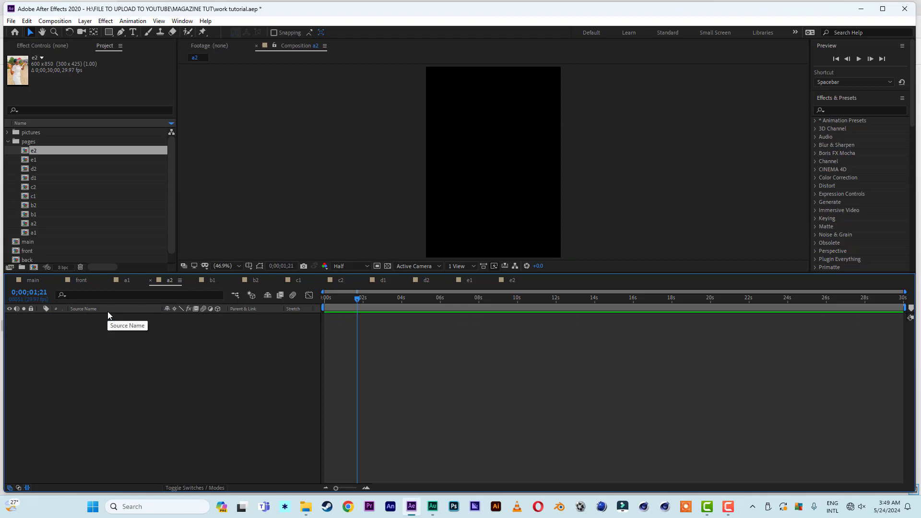
left_click(8, 133)
left_click_drag(64, 160, 125, 389)
Close the timelines of the finished page compositions, starting with a2 and a1
left_click(150, 280)
left_click(107, 280)
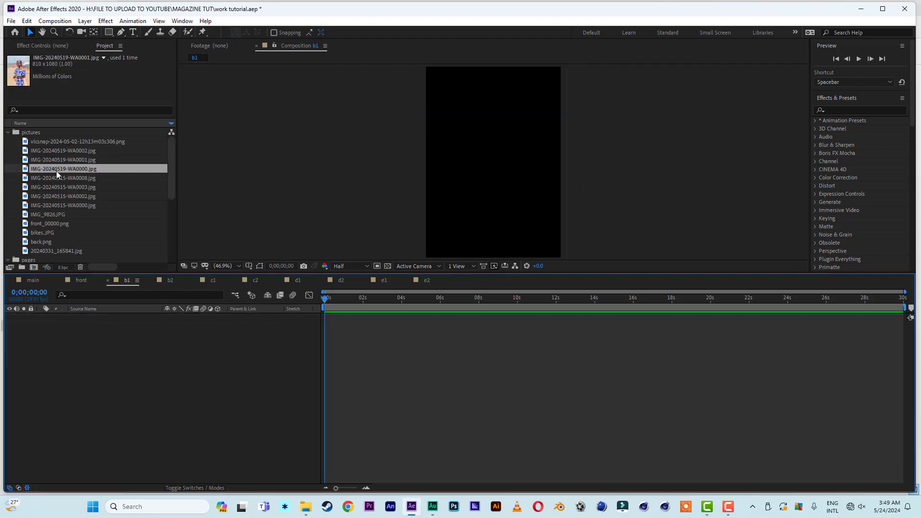
left_click(108, 280)
left_click(107, 281)
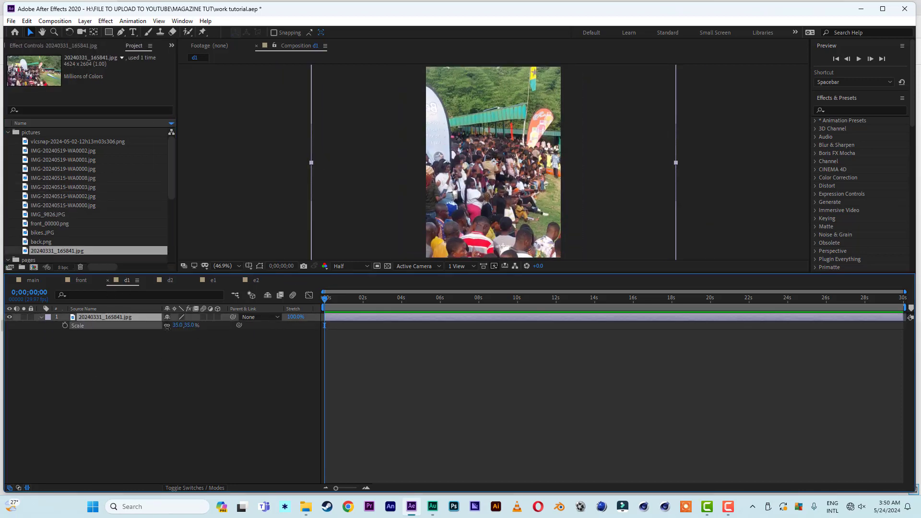
Close the remaining page composition timelines d1, d2, e1 and e2, keeping only main and front open
left_click(74, 152)
left_click(150, 280)
left_click(107, 281)
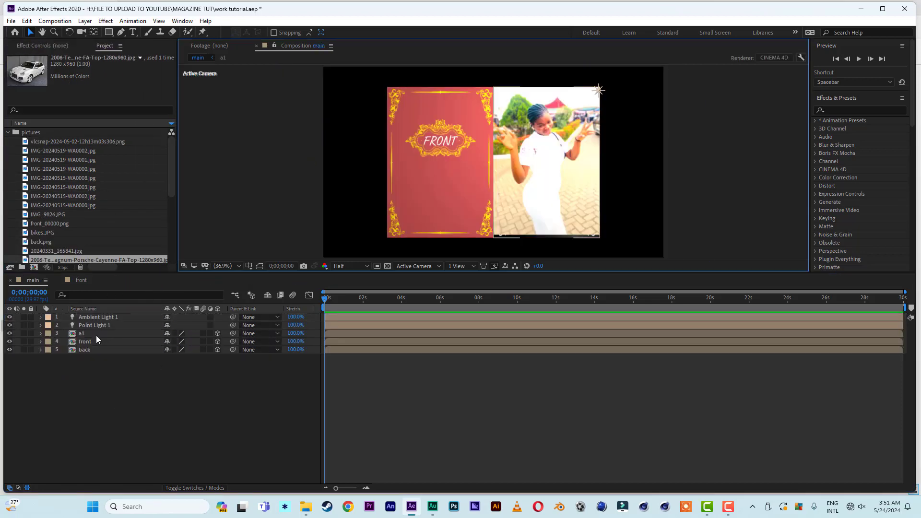
Set the intensity of Ambient Light 1 in the main composition to 30% and collapse the layer properties
left_click(131, 412)
key("p")
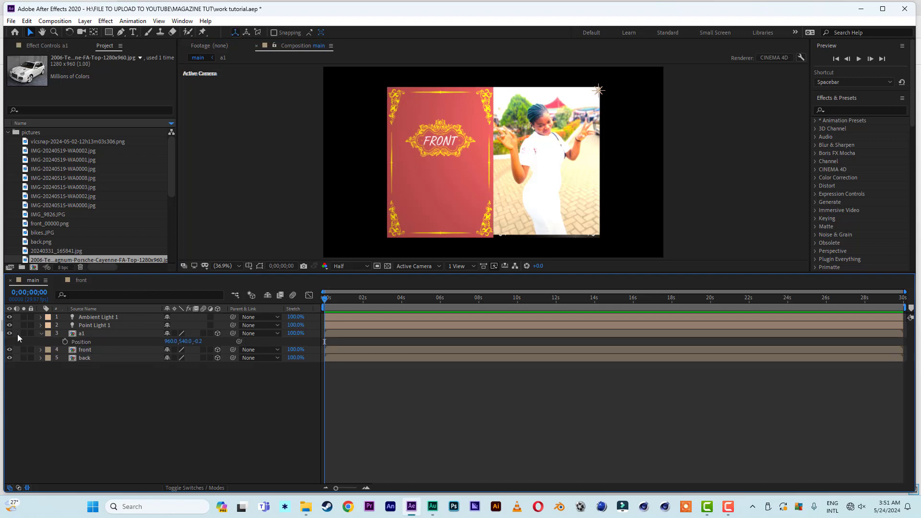
left_click(41, 317)
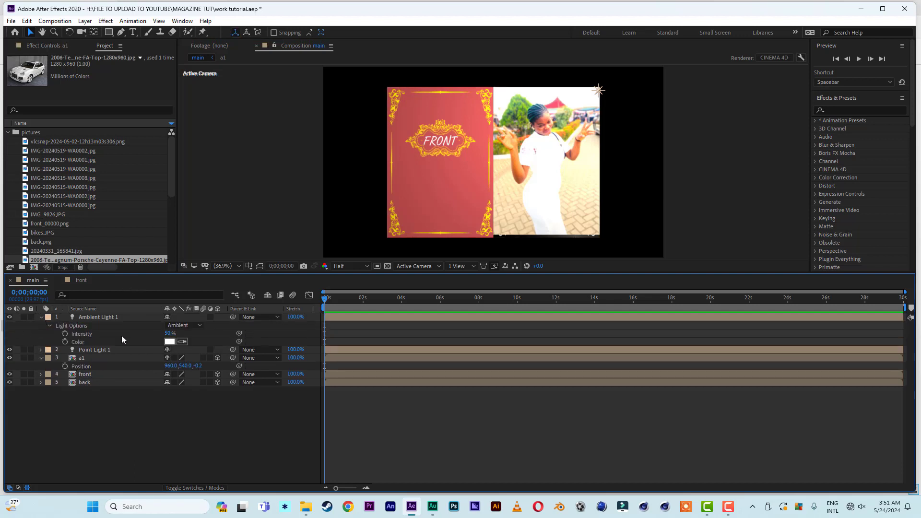
left_click(169, 333)
type("30")
key("Return")
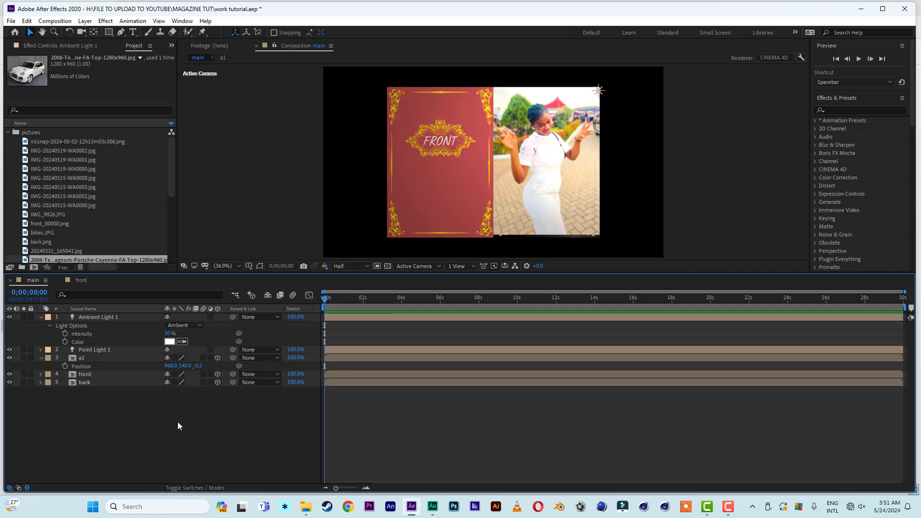
left_click(40, 318)
left_click(41, 333)
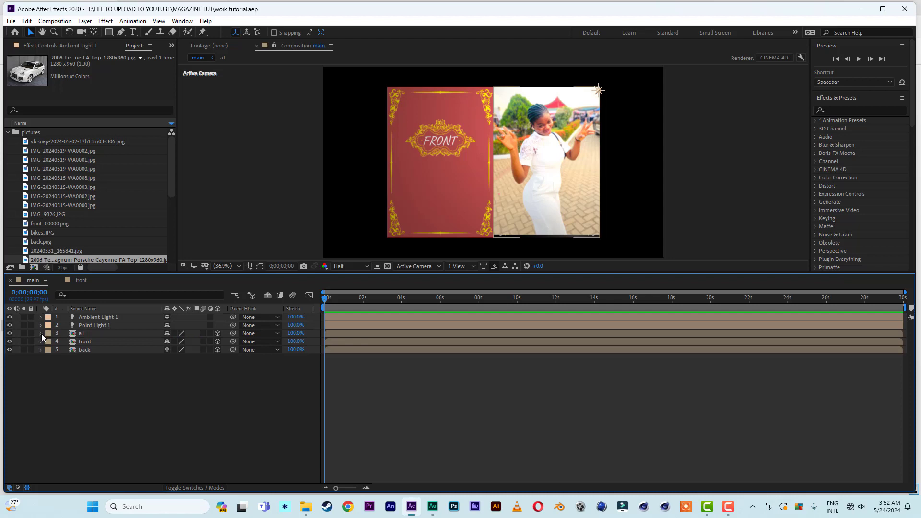
Keyframe the a1 layer's Y Rotation at 0° on the first frame and at 180° at 0;00;04;01
left_click(79, 334)
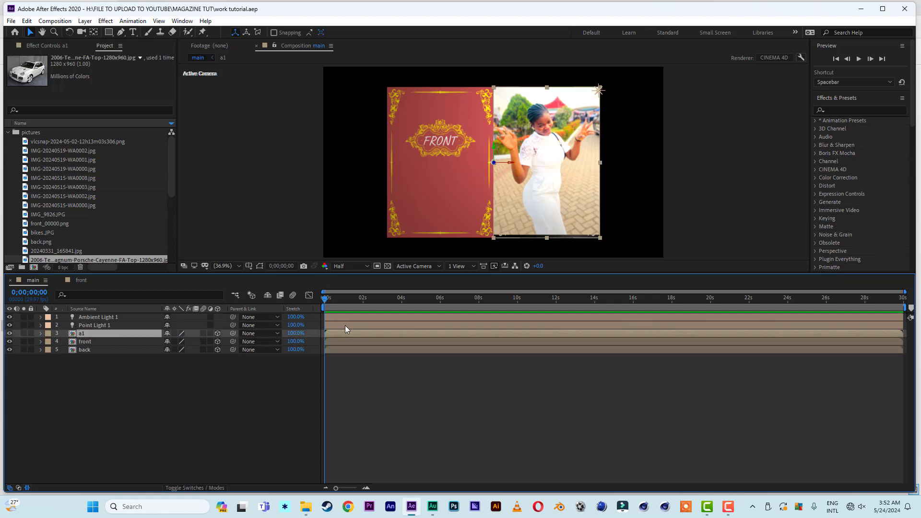
key("r")
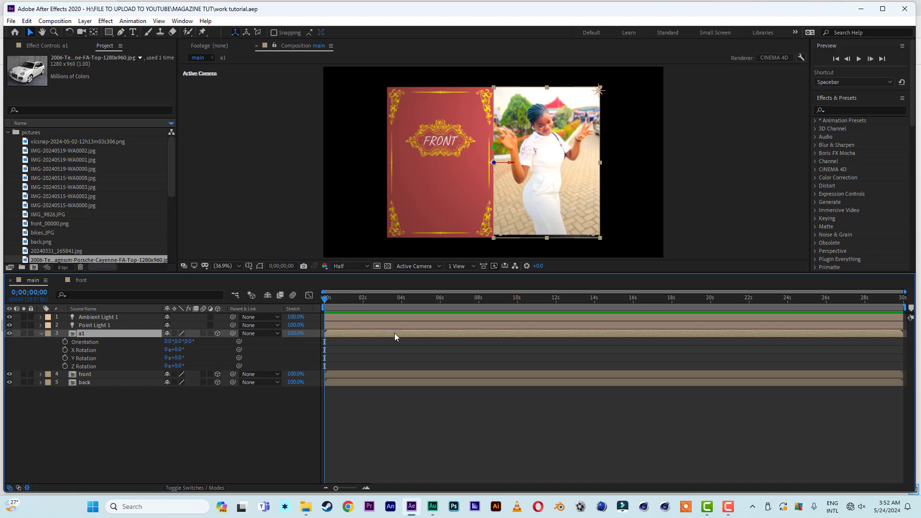
left_click(65, 358)
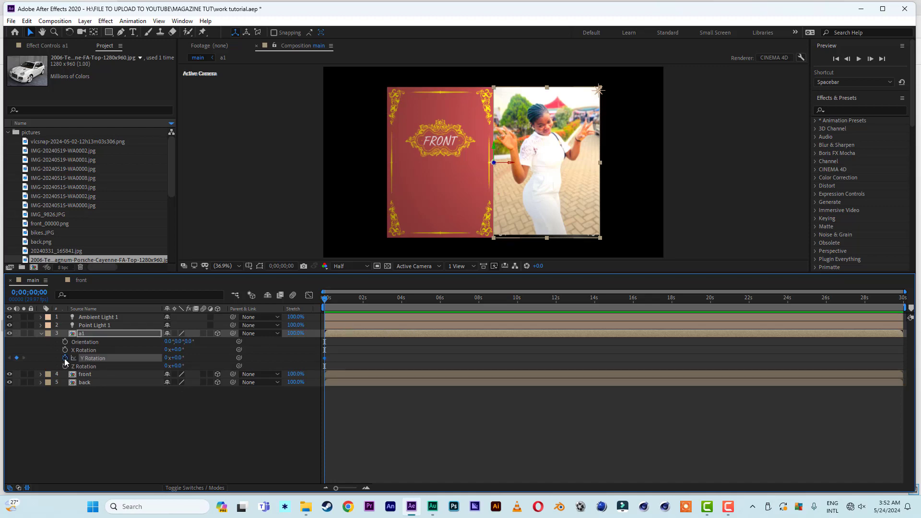
left_click(402, 298)
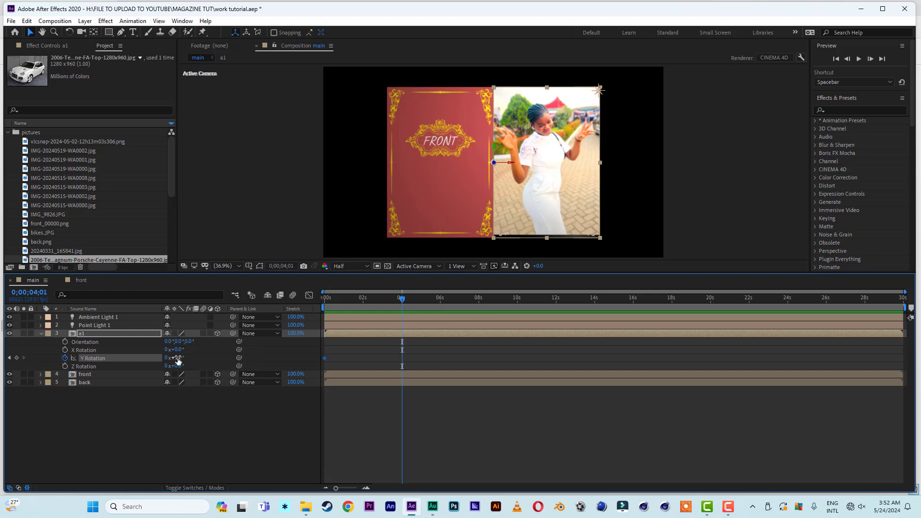
left_click(177, 359)
type("180")
left_click(212, 436)
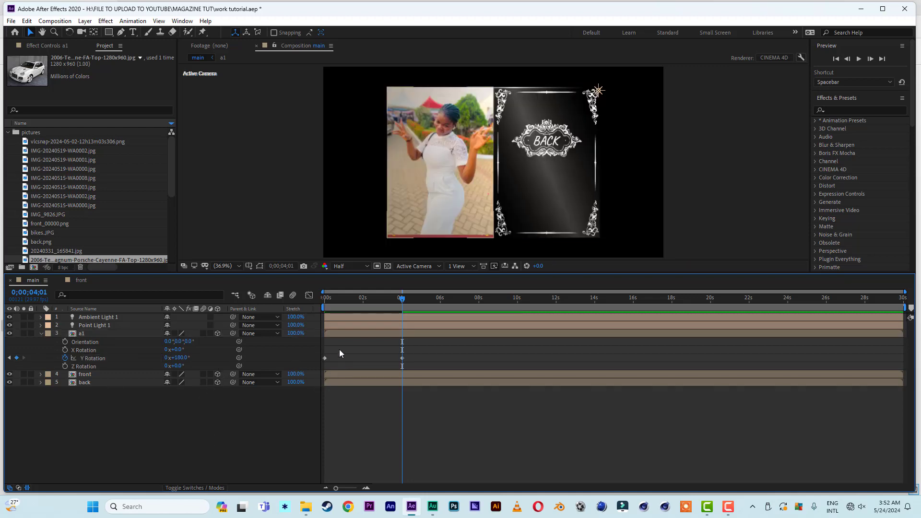
Preview the a1 page flip from the start and scrub to 0;00;01;07 to check the lighting
key("Home")
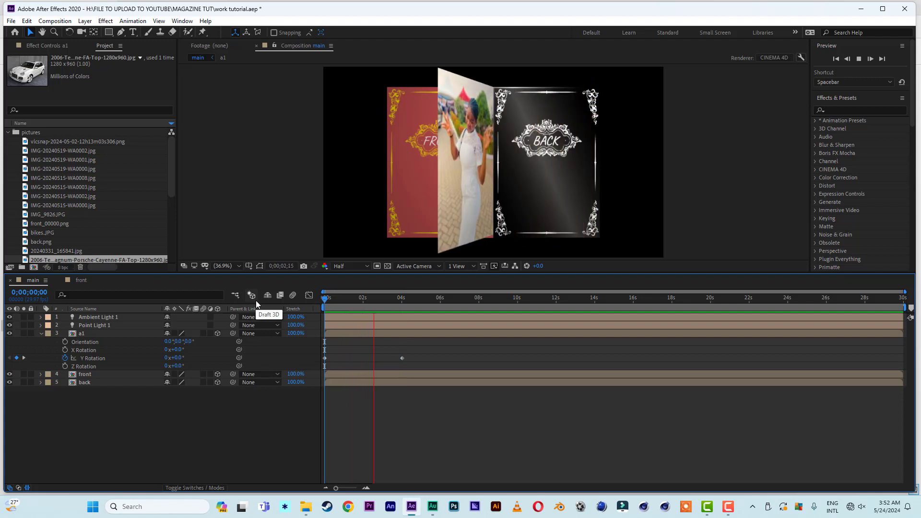
key("space")
mouse_move(356, 296)
left_mouse_down()
mouse_move(321, 303)
mouse_move(349, 304)
left_mouse_up()
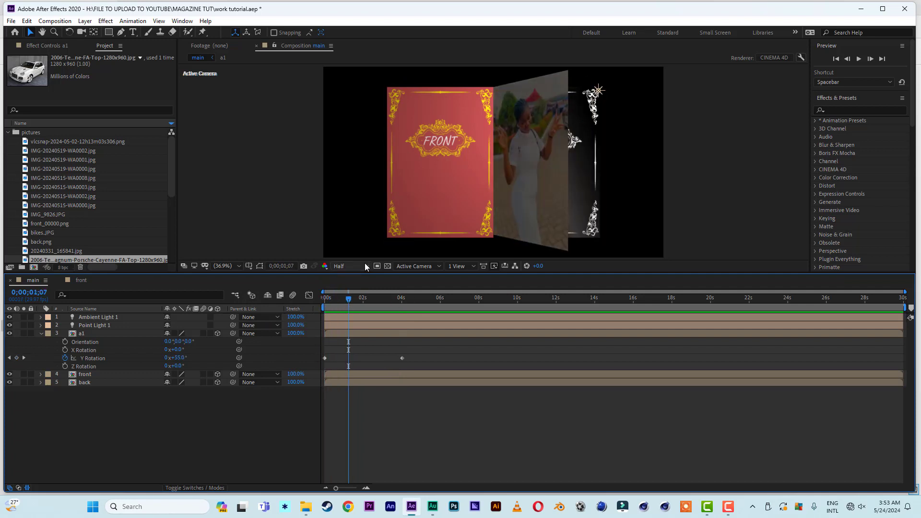
Move Point Light 1 along its Z axis away from the book in Custom View 1 and return to the Active Camera view
left_click(119, 322)
left_click(425, 267)
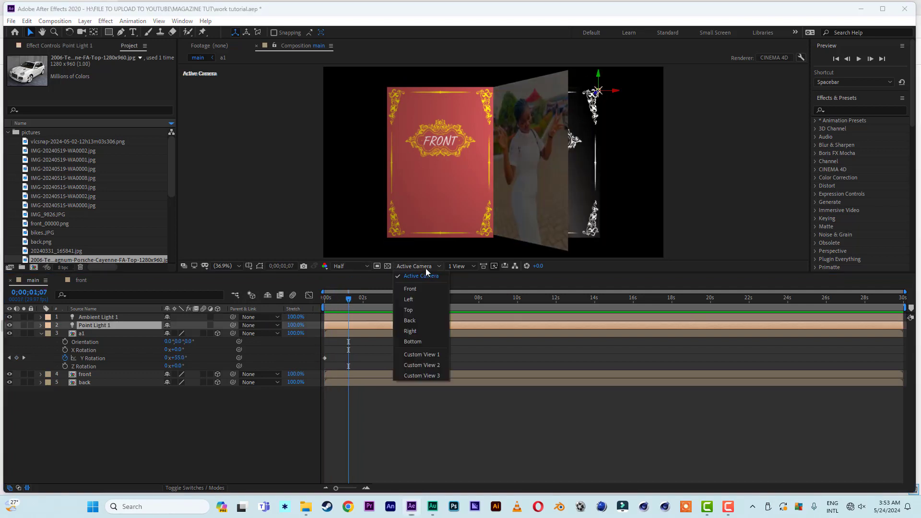
left_click(428, 357)
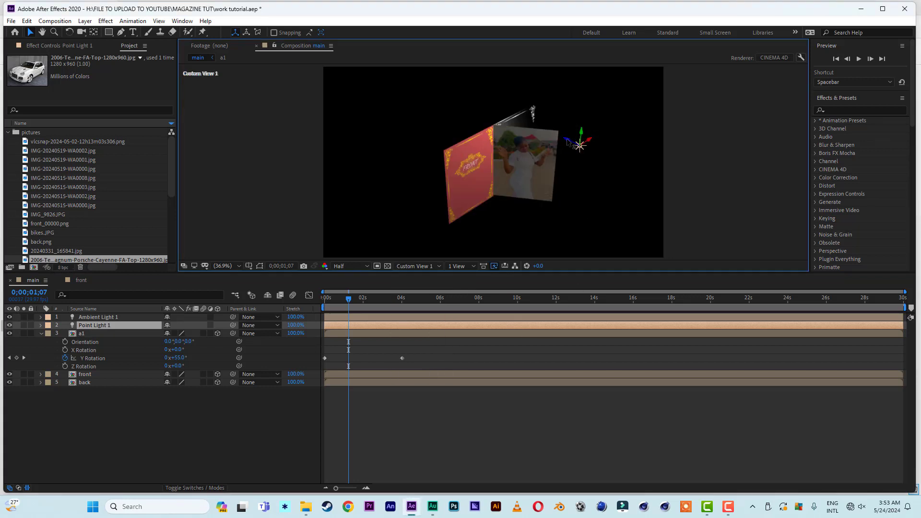
left_click_drag(571, 145, 639, 176)
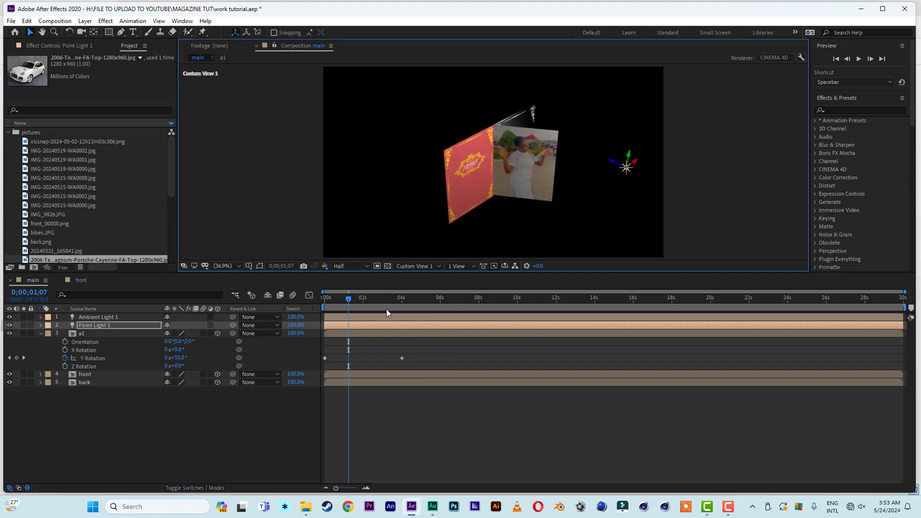
left_click(103, 326)
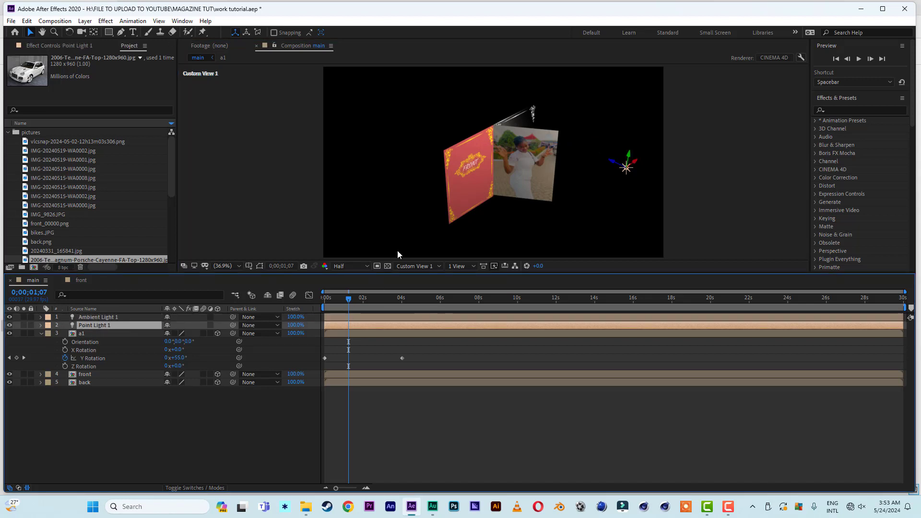
left_click(400, 266)
left_click(416, 288)
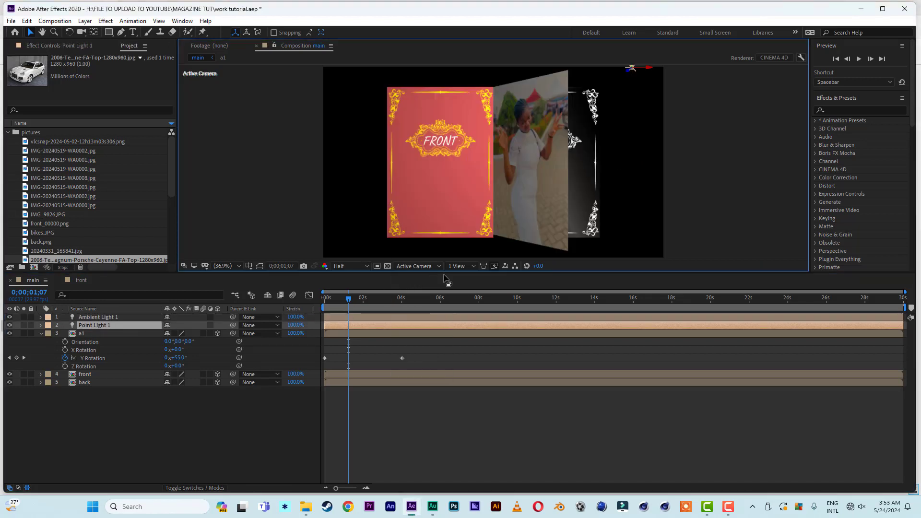
Move Point Light 1 closer to the back cover's upper outer corner, and pull it farther in front of the book in Custom View 1
key("comma")
left_click_drag(616, 69, 589, 91)
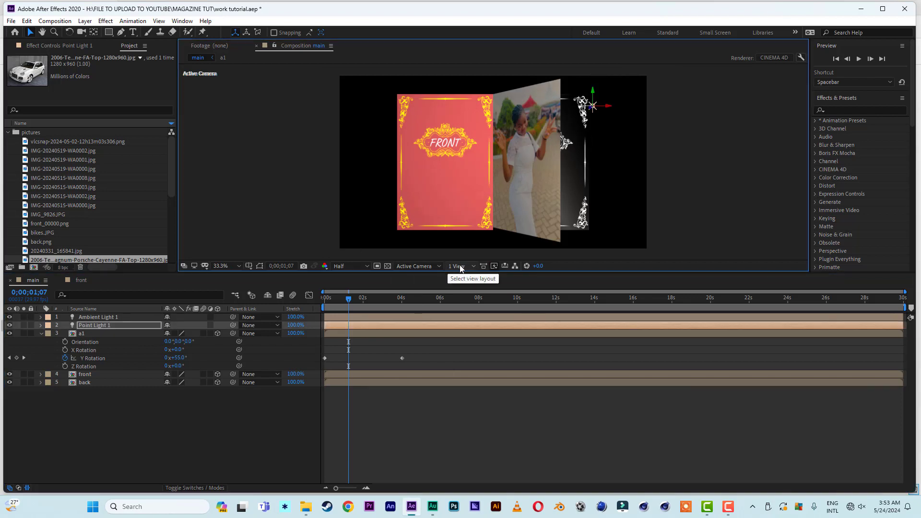
left_click(399, 266)
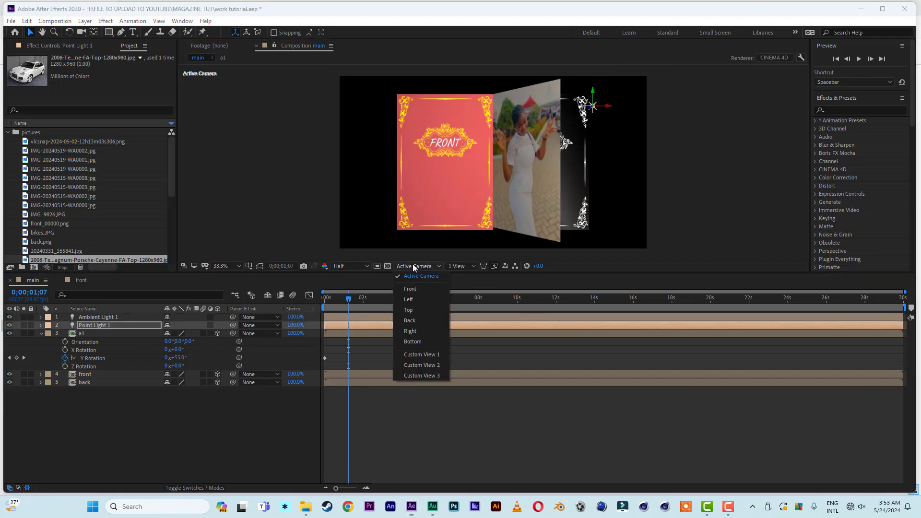
left_click(417, 354)
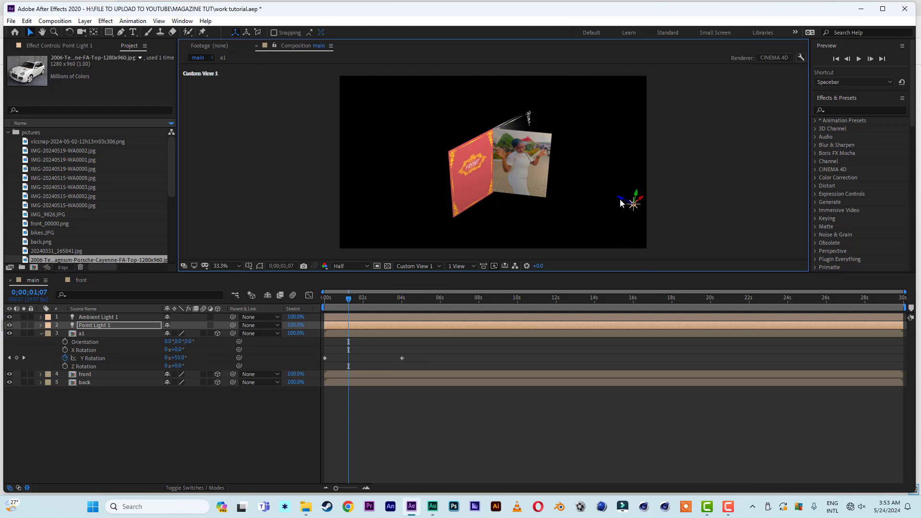
left_click_drag(627, 202, 660, 217)
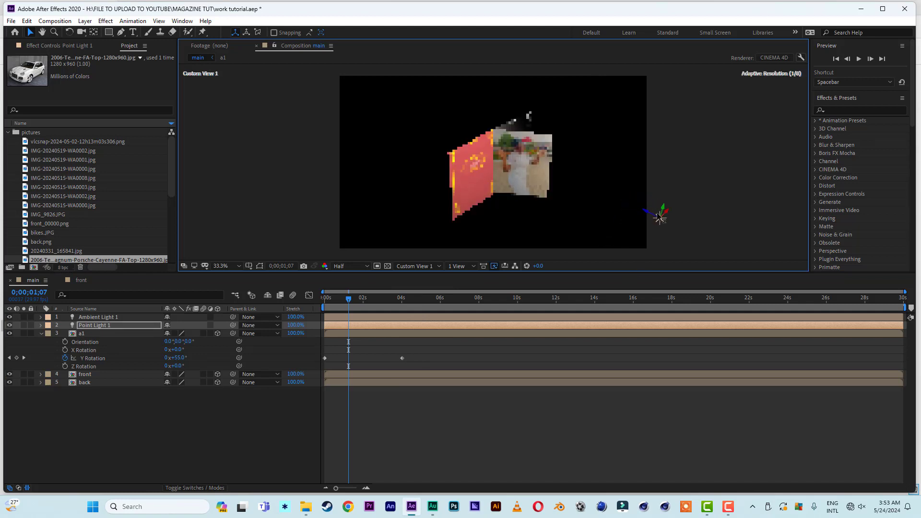
left_click(418, 267)
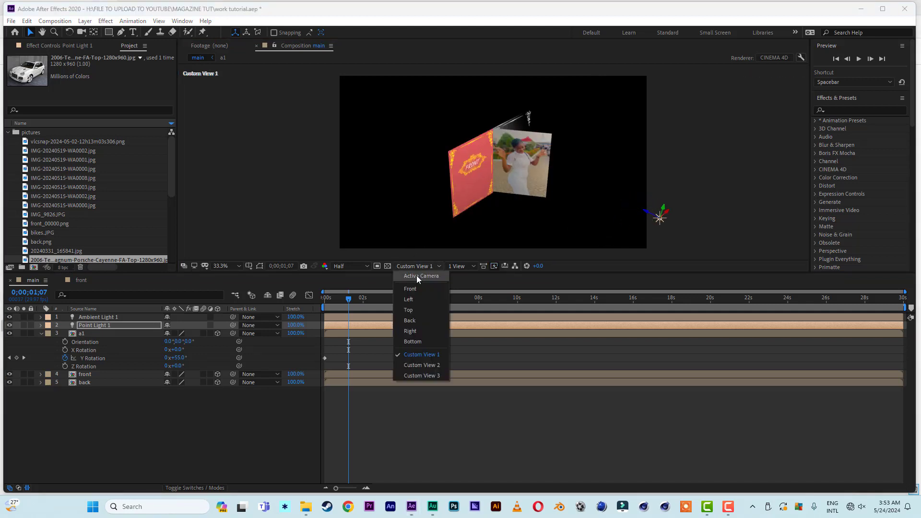
left_click(417, 276)
Play the page flip from the first frame to check how the repositioned light falls on the turning page
left_click_drag(338, 304, 310, 304)
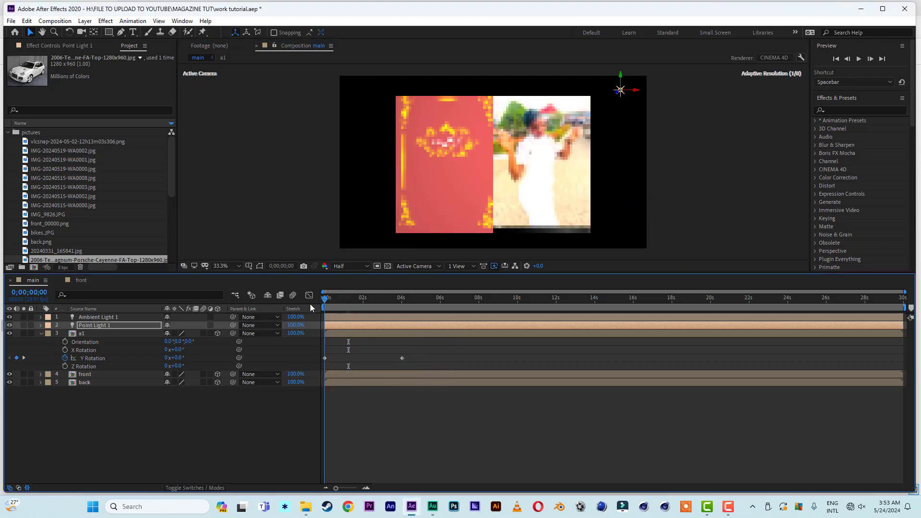
key("space")
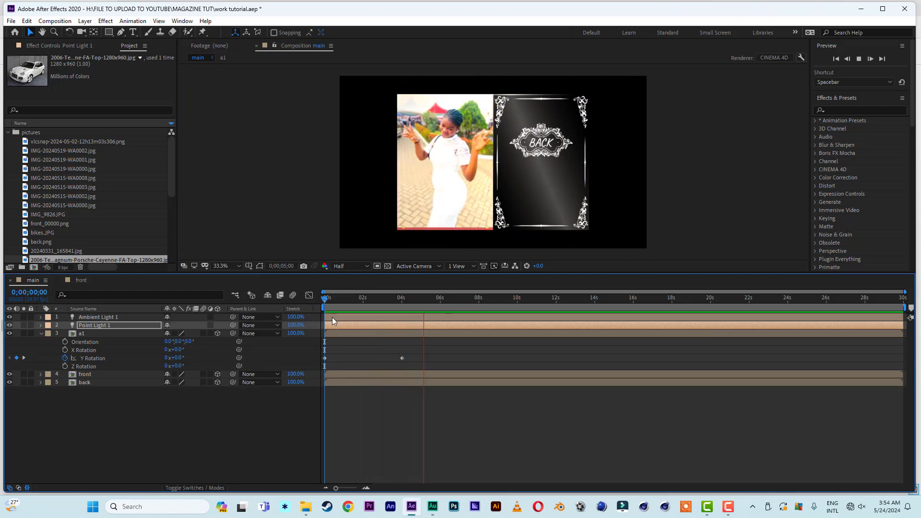
key("space")
key("space")
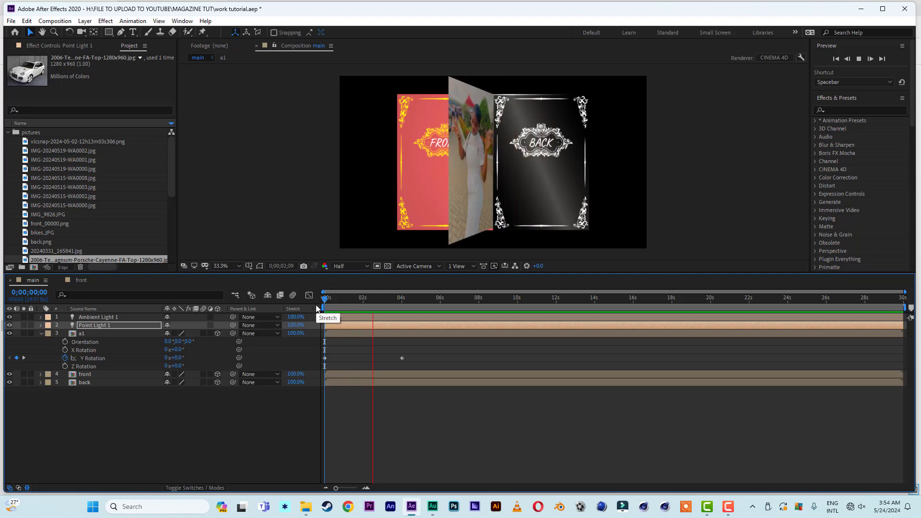
key("space")
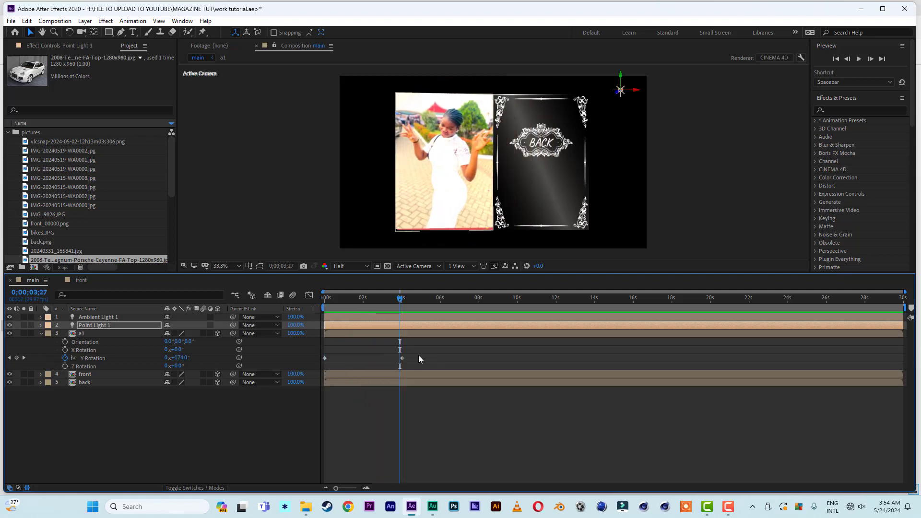
Apply Easy Ease to both Y Rotation keyframes of the a1 layer
left_click_drag(418, 356, 321, 361)
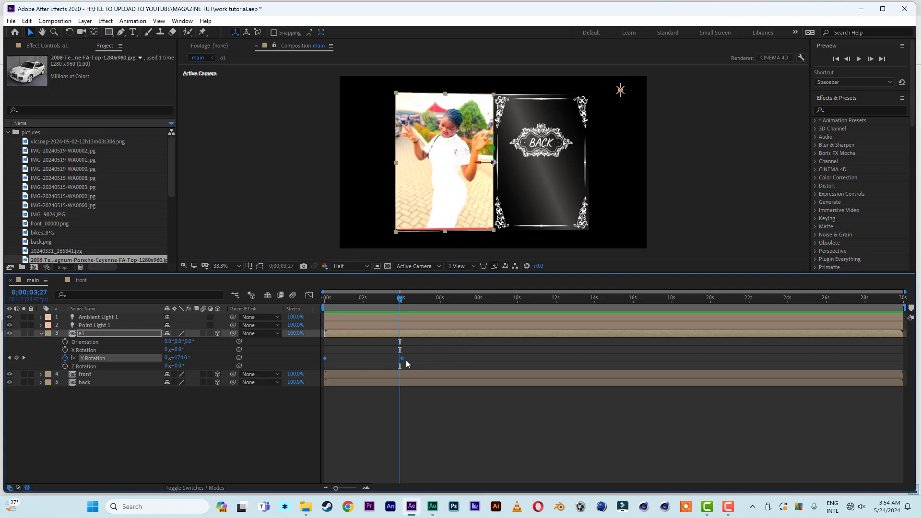
right_click(402, 358)
mouse_move(460, 479)
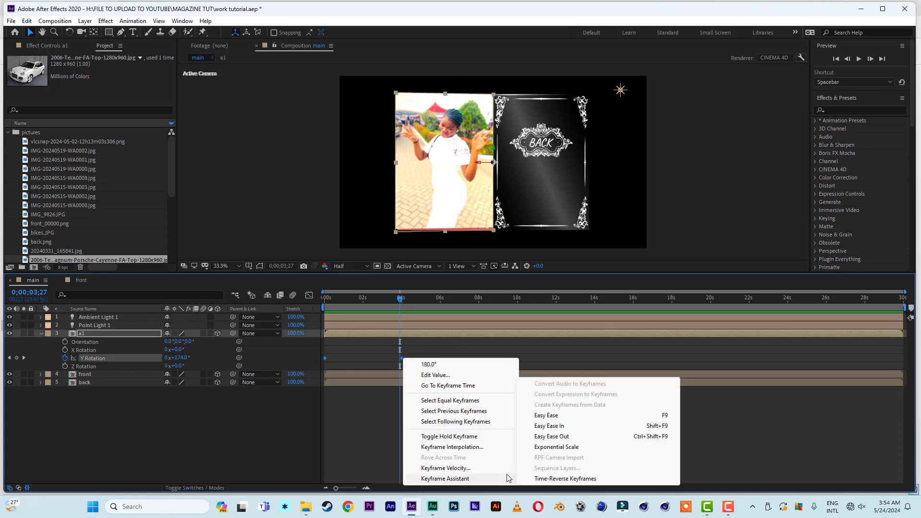
left_click(552, 414)
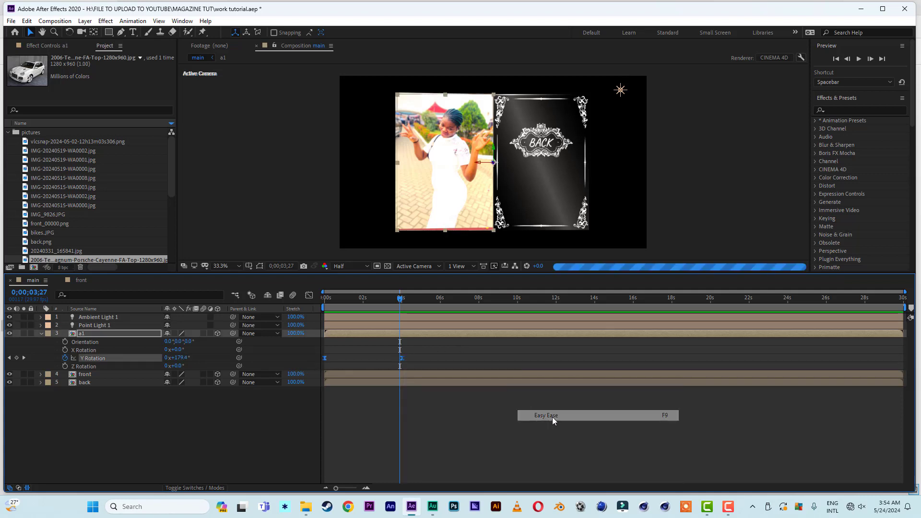
Lengthen the ease handles of a1's Y Rotation keyframes in the Graph Editor so the speed curve peaks near 100 °/sec
left_click(309, 296)
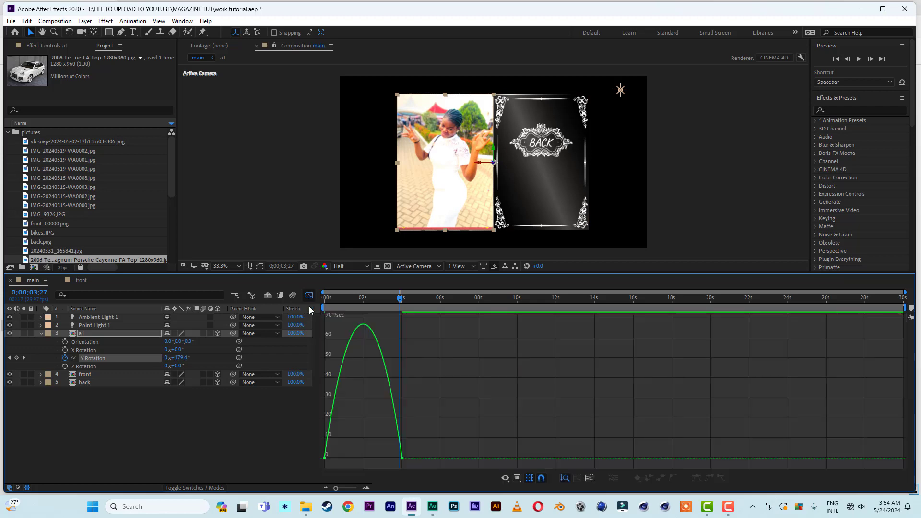
left_click(402, 458)
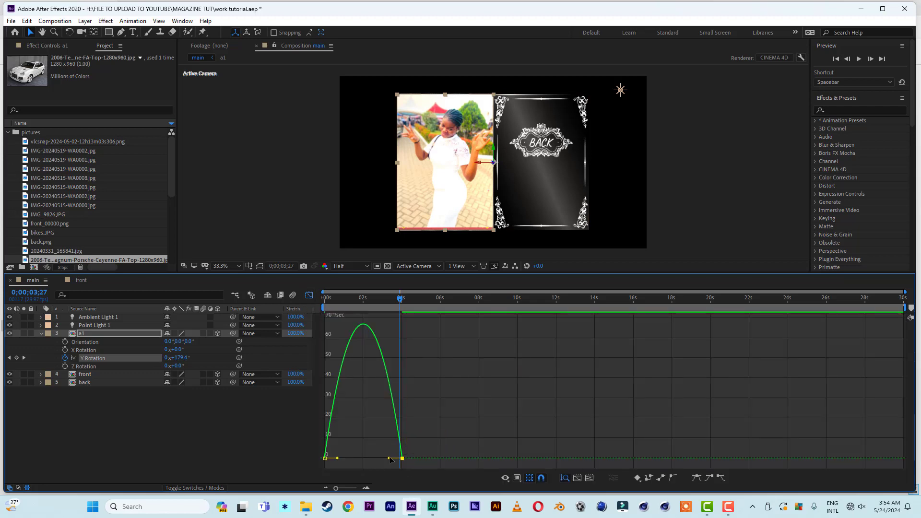
left_click_drag(389, 459, 344, 459)
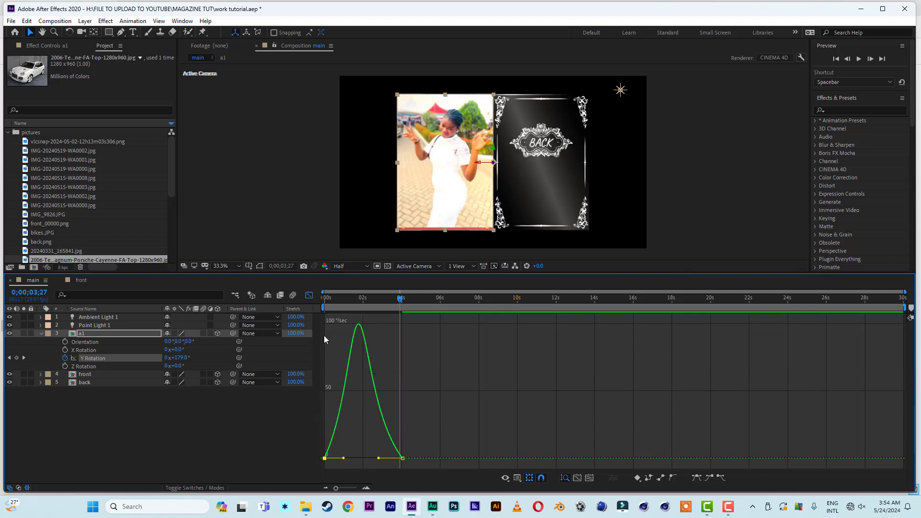
Preview the eased page flip from the first frame and close the Graph Editor
left_click_drag(338, 300, 308, 301)
key("space")
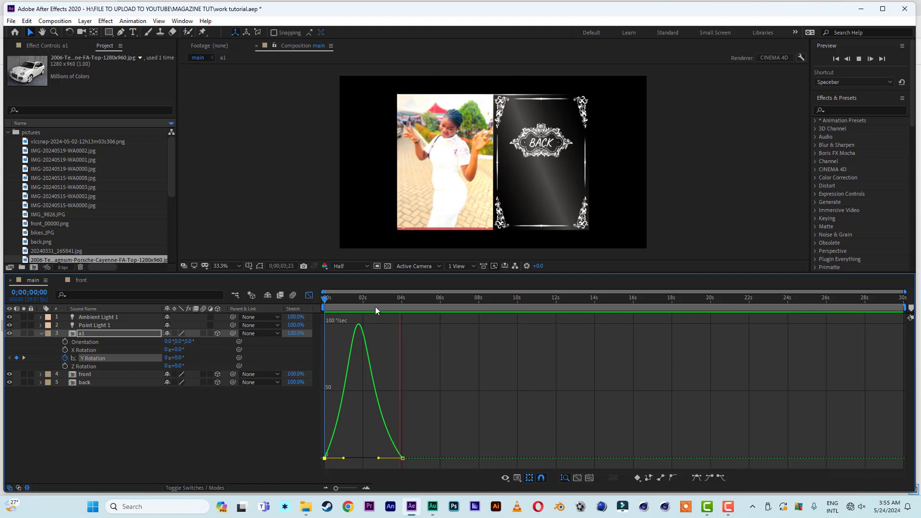
key("space")
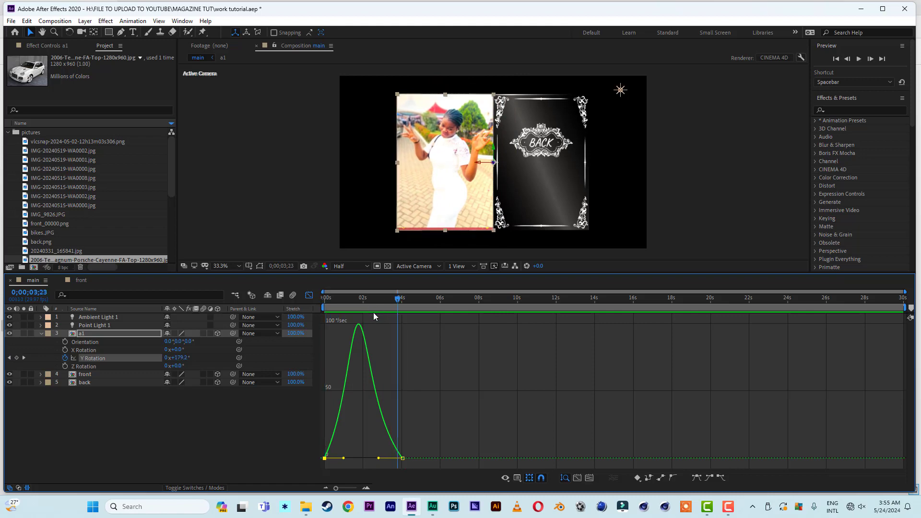
left_click(309, 295)
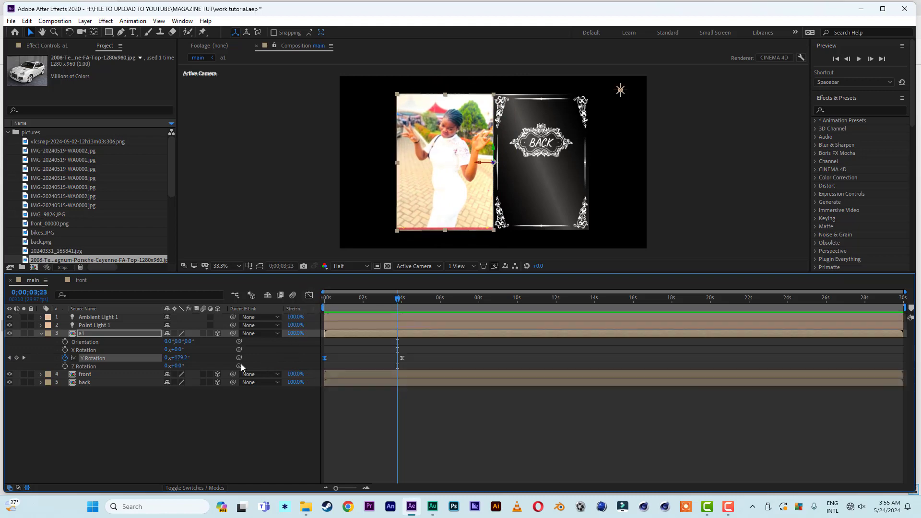
Save the project and expand the Geometry Options of the a1 layer
left_click(11, 20)
left_click(28, 110)
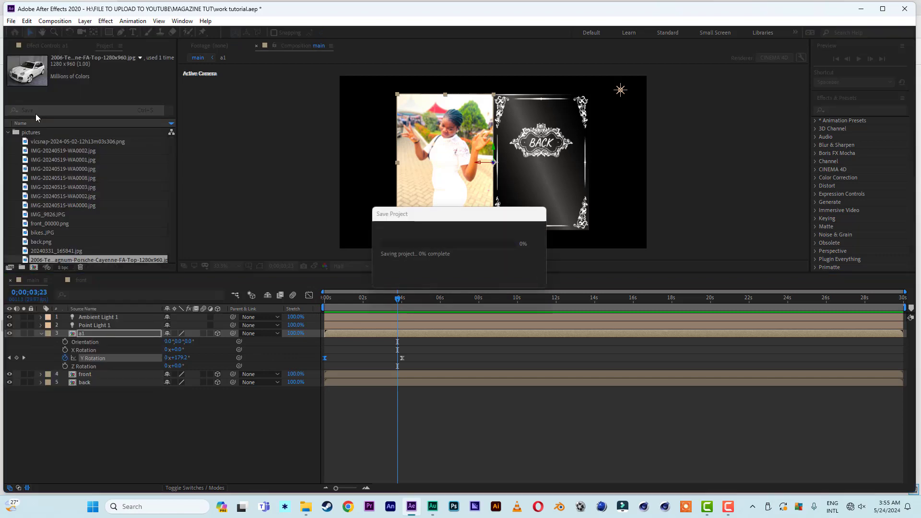
left_click(41, 334)
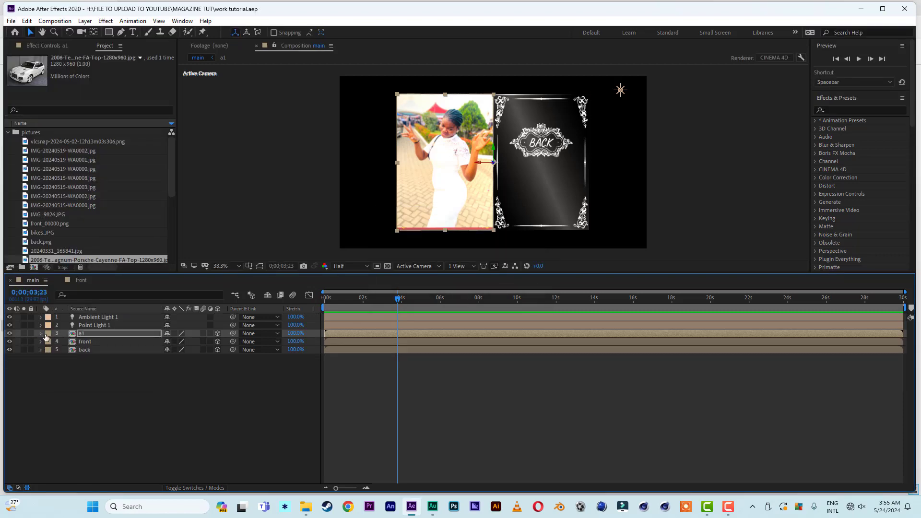
left_click(41, 334)
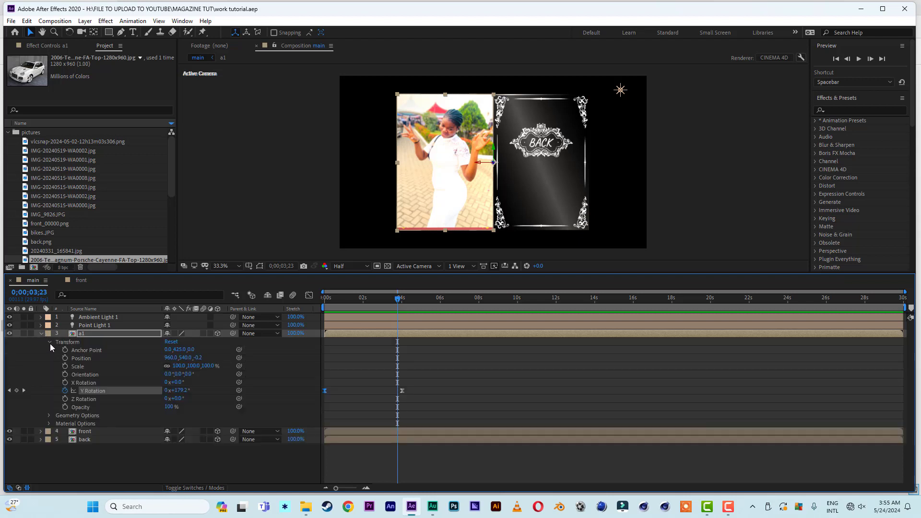
left_click(50, 342)
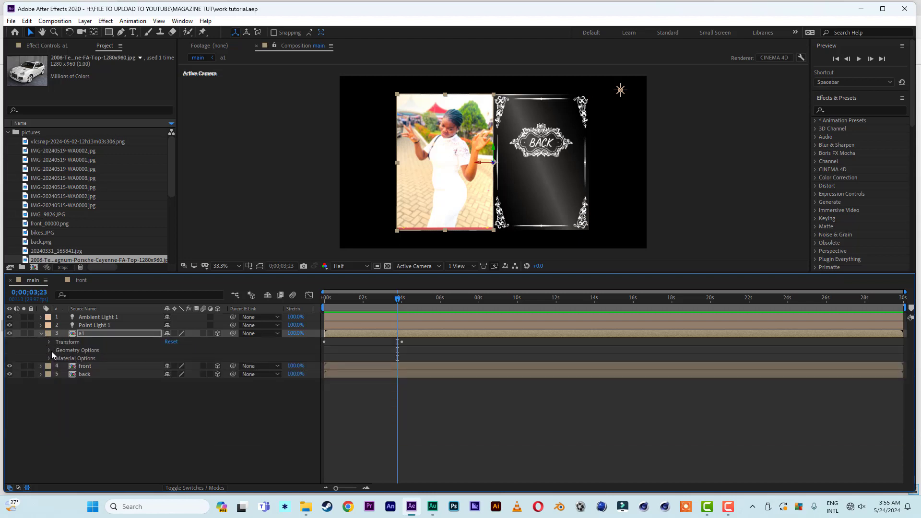
left_click(54, 349)
left_click(49, 352)
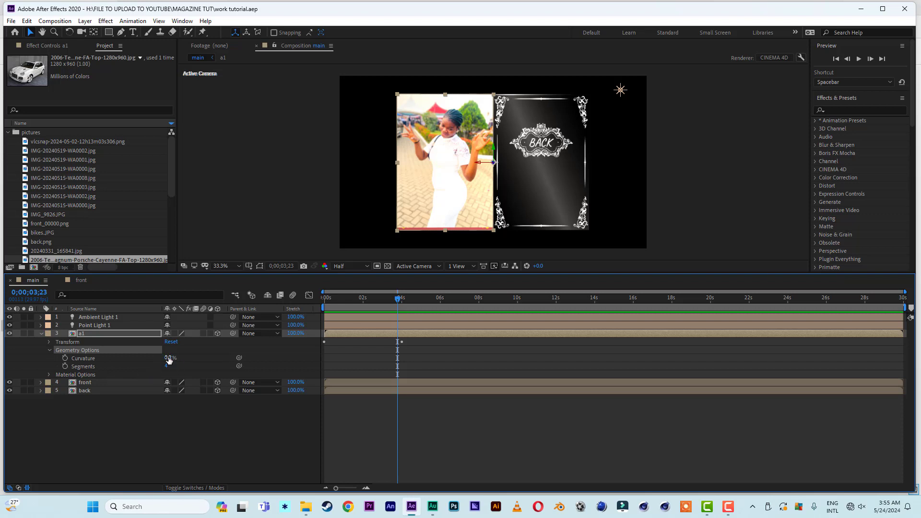
Trim the end of the a1 layer to about 12.5 seconds
left_click_drag(338, 301, 315, 303)
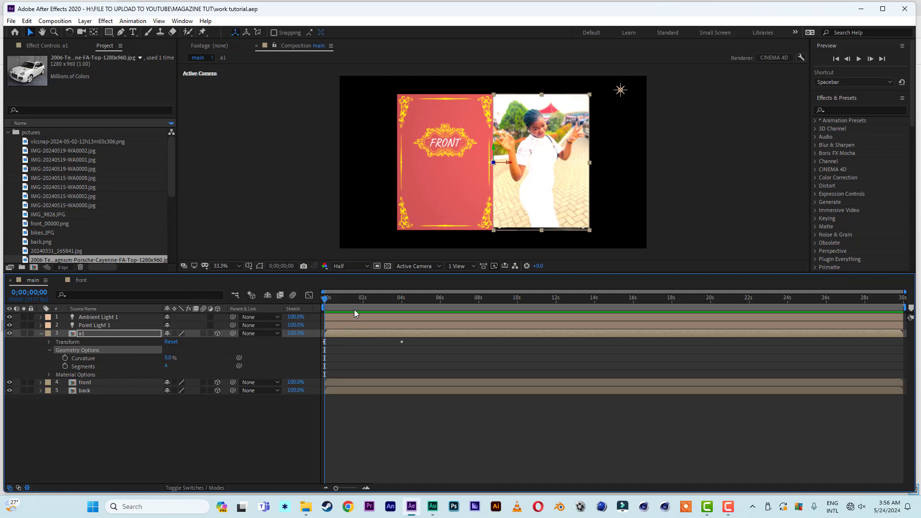
left_click_drag(327, 300, 337, 299)
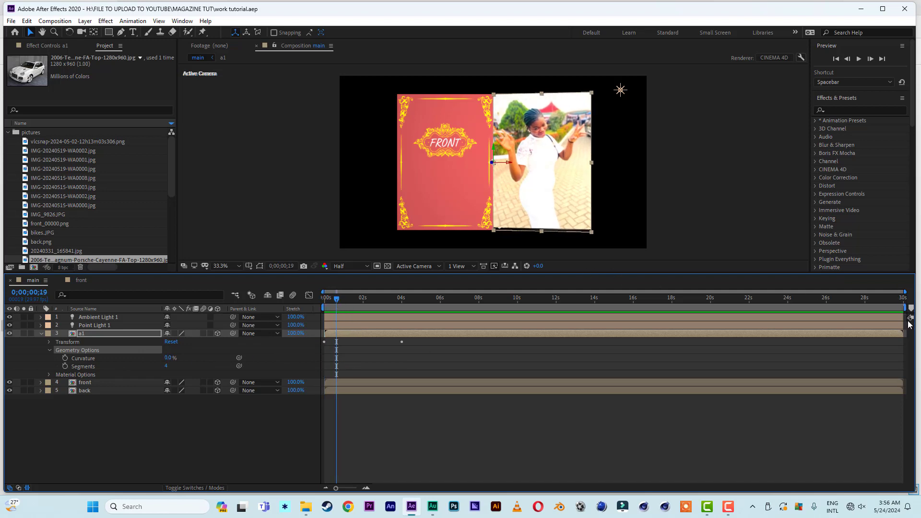
left_click_drag(907, 336, 577, 339)
key("=")
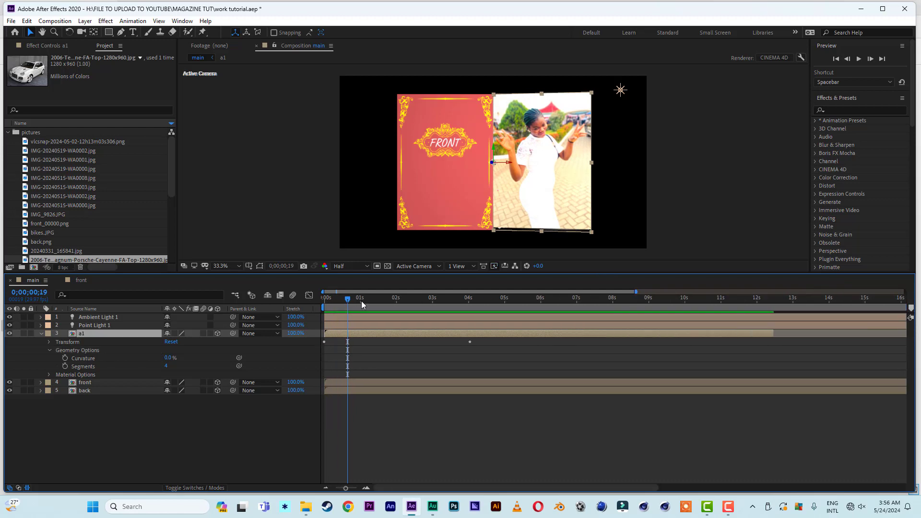
Start Curvature keyframing on the a1 layer with a 0% keyframe at 0;00;00;29
left_click(396, 298)
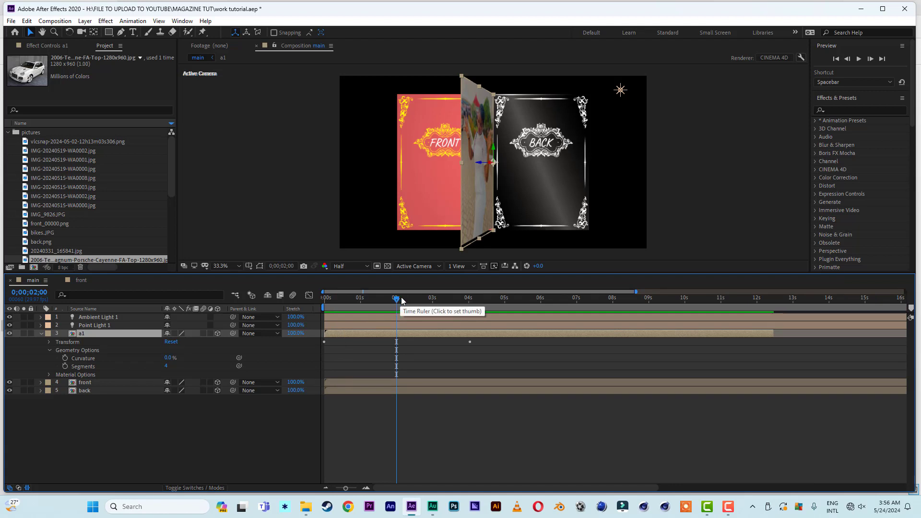
left_click(359, 299)
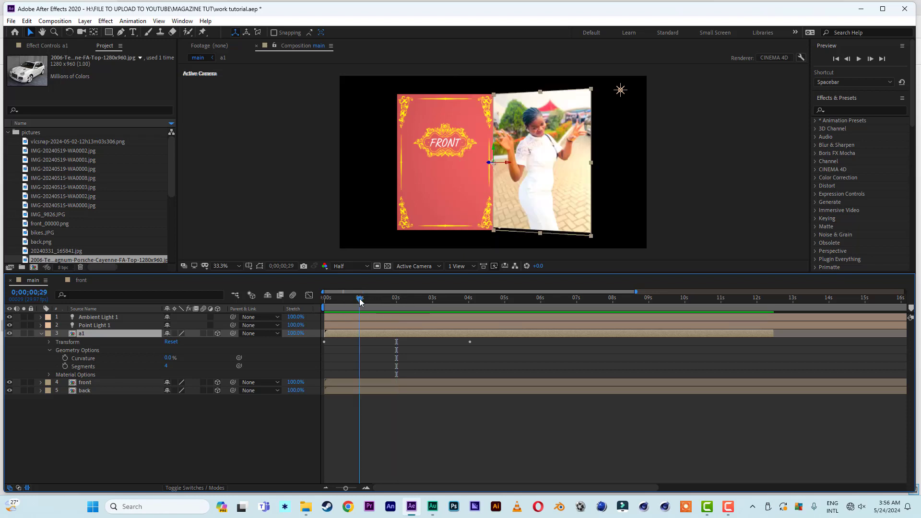
left_click(65, 359)
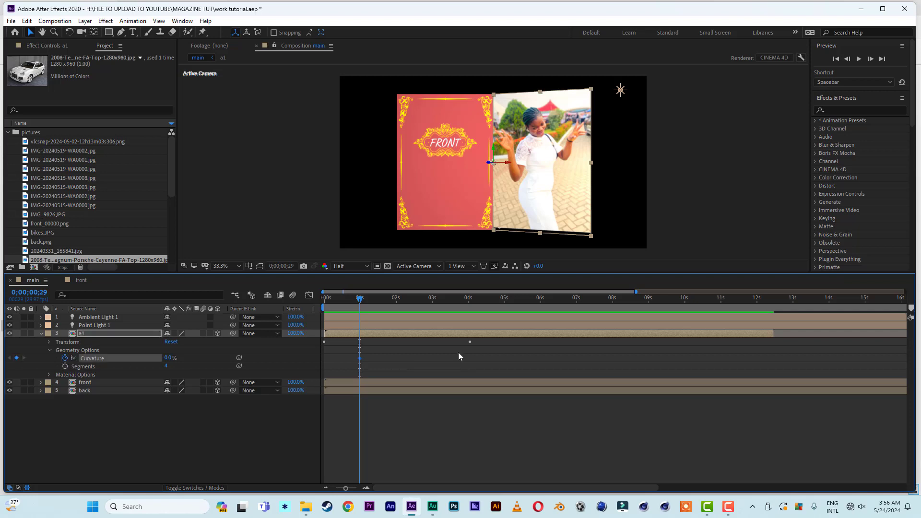
Set a1's Curvature to 70% at 0;00;01;14
left_click_drag(361, 299, 379, 299)
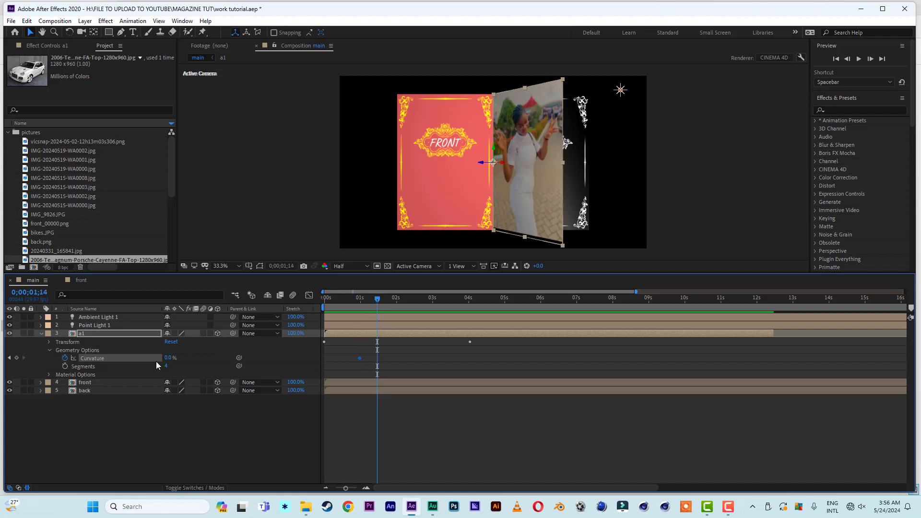
left_click(171, 359)
left_click(282, 358)
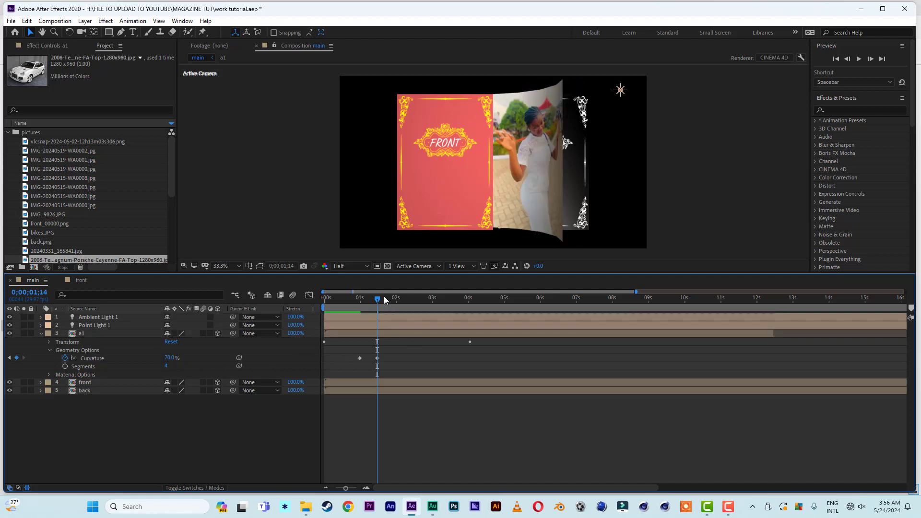
Set a1's Curvature to -70% at 0;00;02;00
left_click_drag(379, 299, 398, 300)
left_click_drag(175, 358, 126, 357)
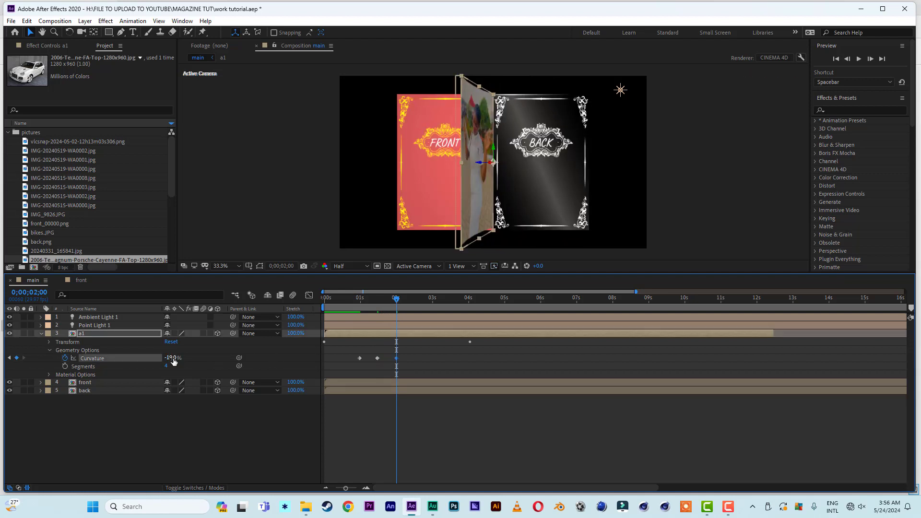
left_click(172, 357)
type("-70")
left_click(209, 428)
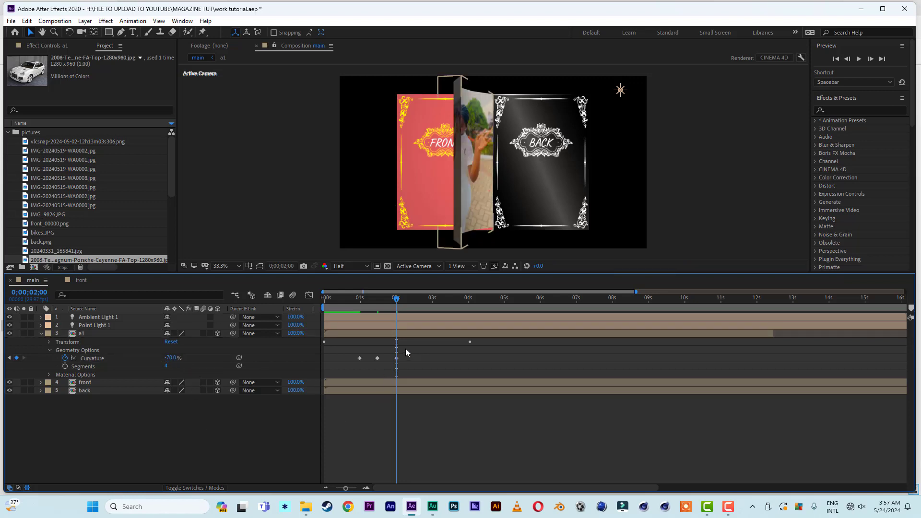
Set a1's Curvature back to 0% at 0;00;03;00
left_click_drag(397, 300, 433, 301)
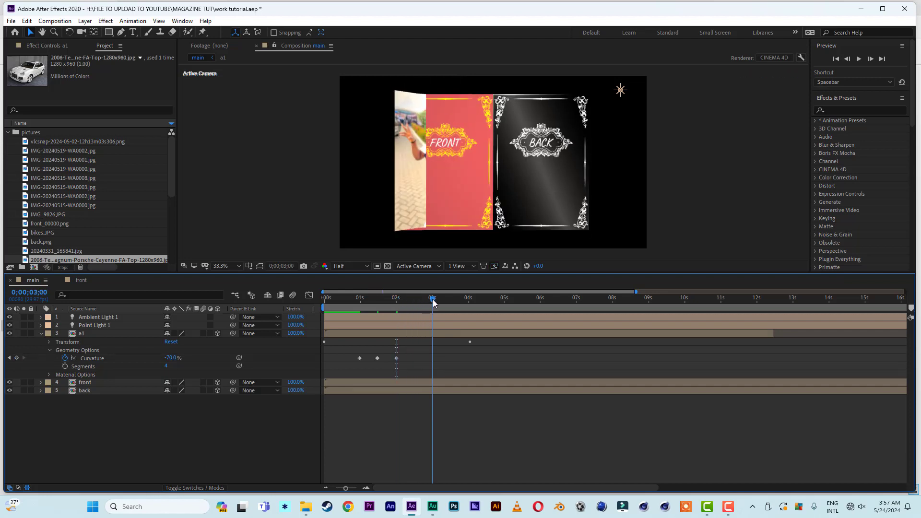
left_click(170, 358)
type("0")
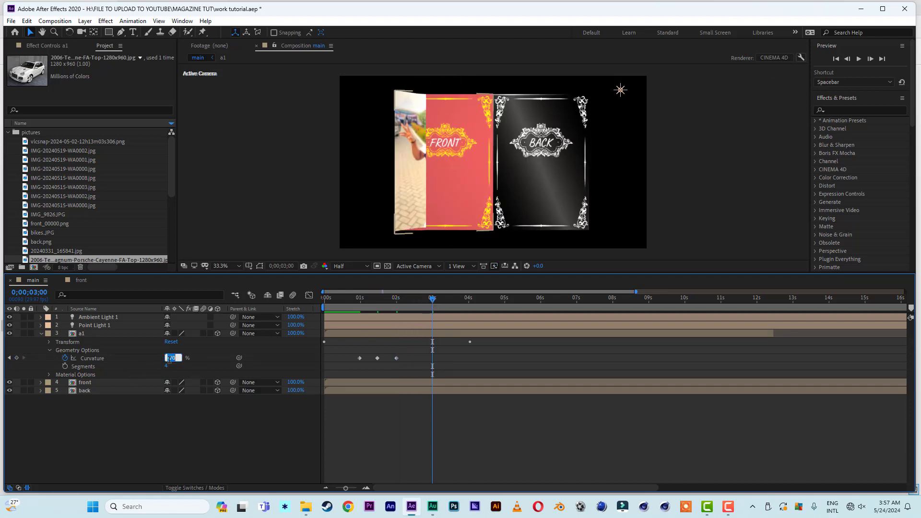
key("Return")
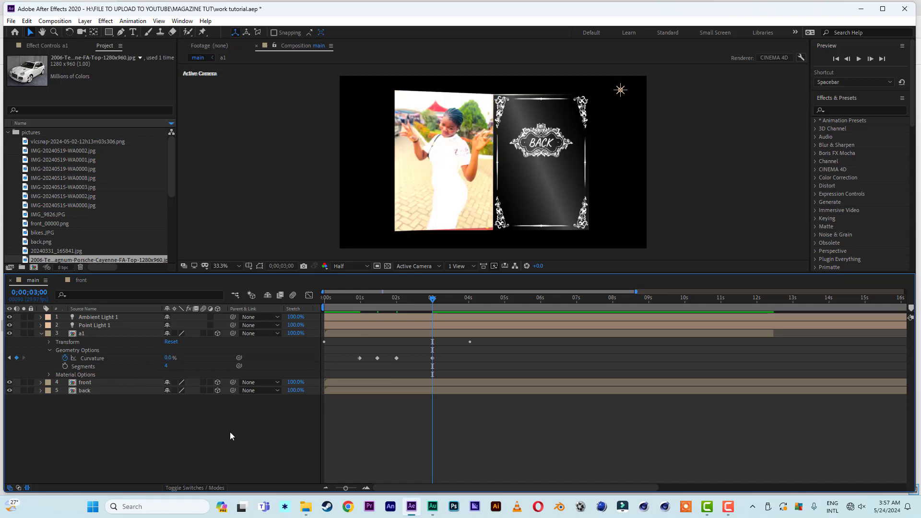
Move a1's -70% Curvature keyframe to about 2.5 seconds and preview the bending page flip from the first frame
left_click(397, 300)
left_click_drag(398, 358, 413, 364)
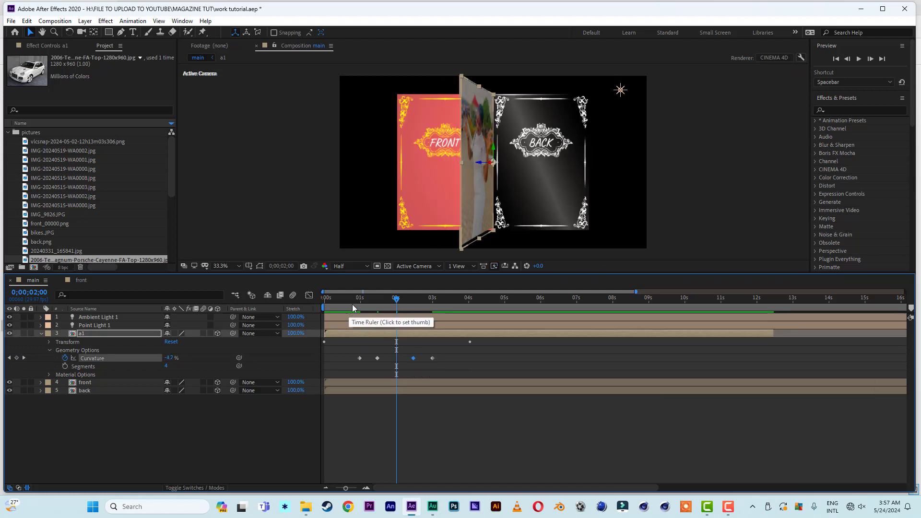
key("Home")
key("space")
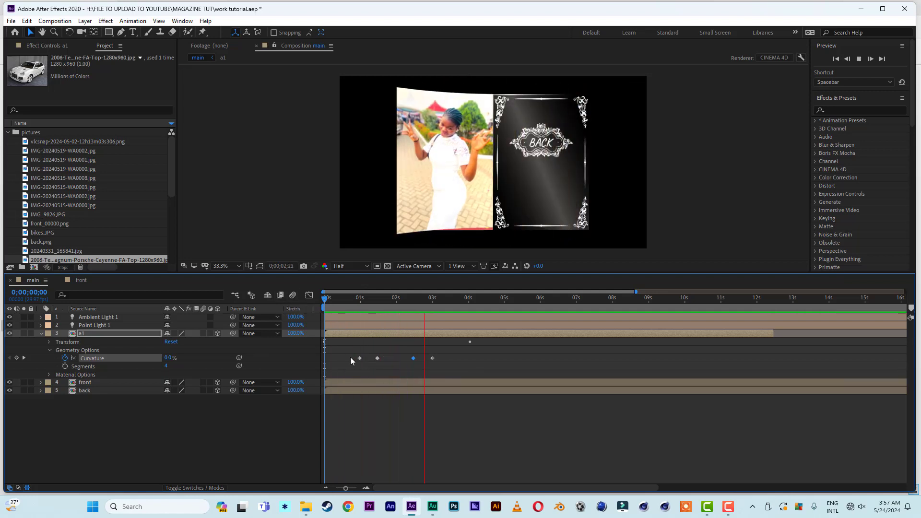
key("space")
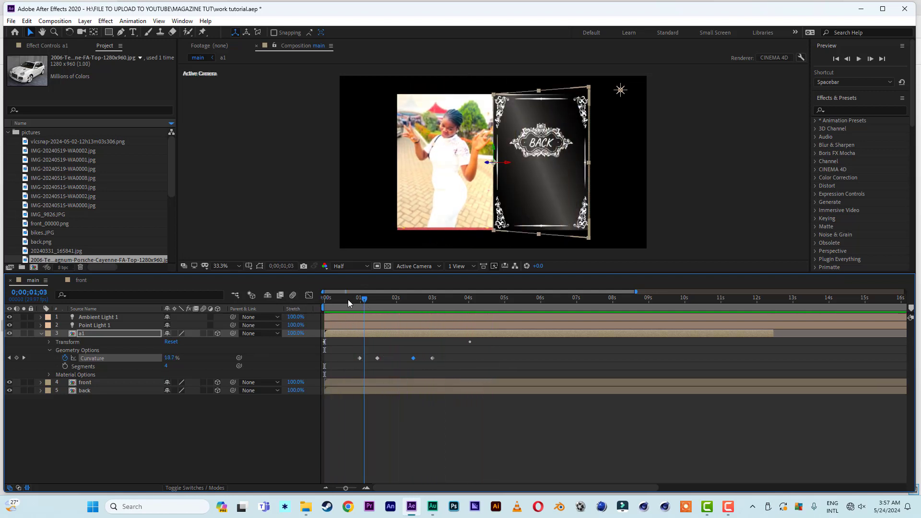
key("space")
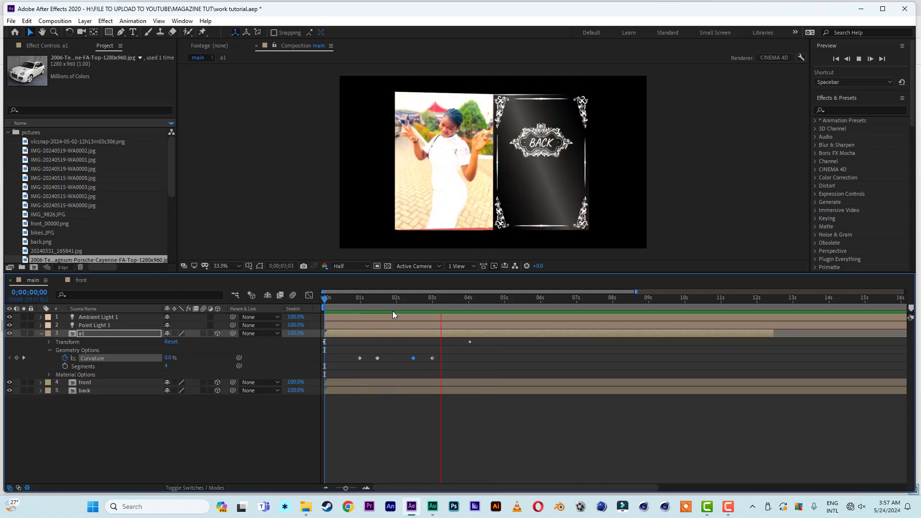
key("space")
Move the current time to 0;00;01;25, where the turning page stands edge-on, and deselect the Curvature keyframe
left_click(396, 299)
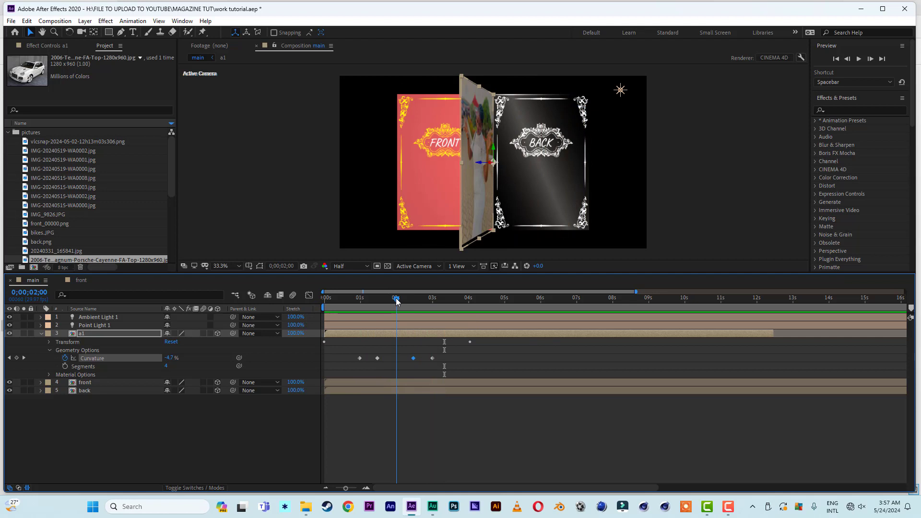
left_click_drag(405, 302, 391, 303)
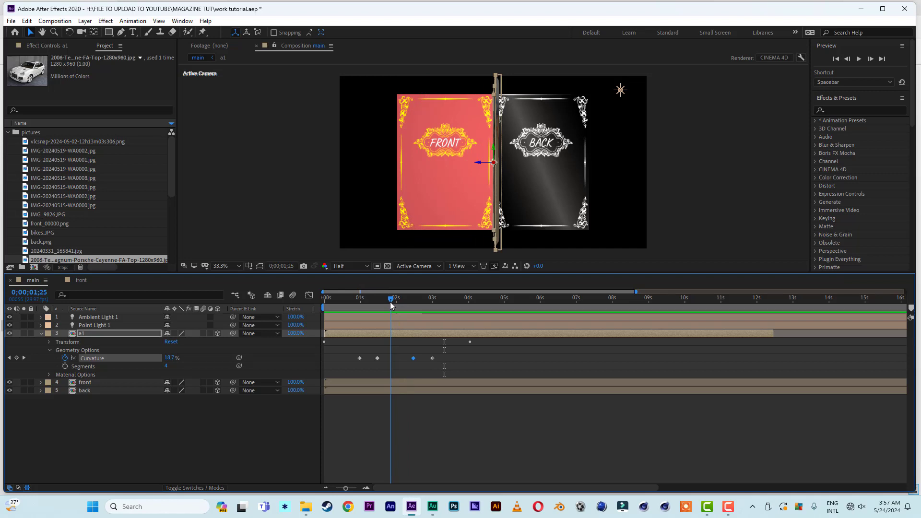
left_click(409, 416)
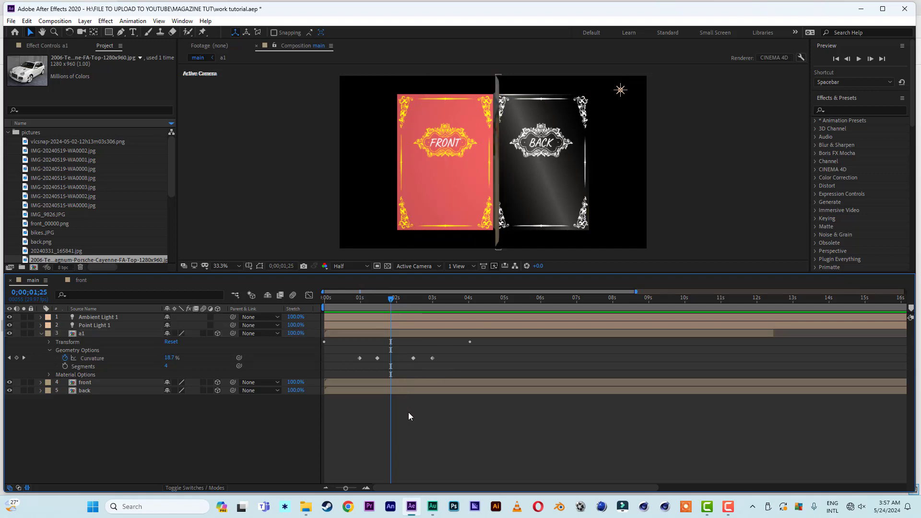
Duplicate the a1 layer and replace the upper copy's source with the a2 composition from the pages folder
left_click(398, 336)
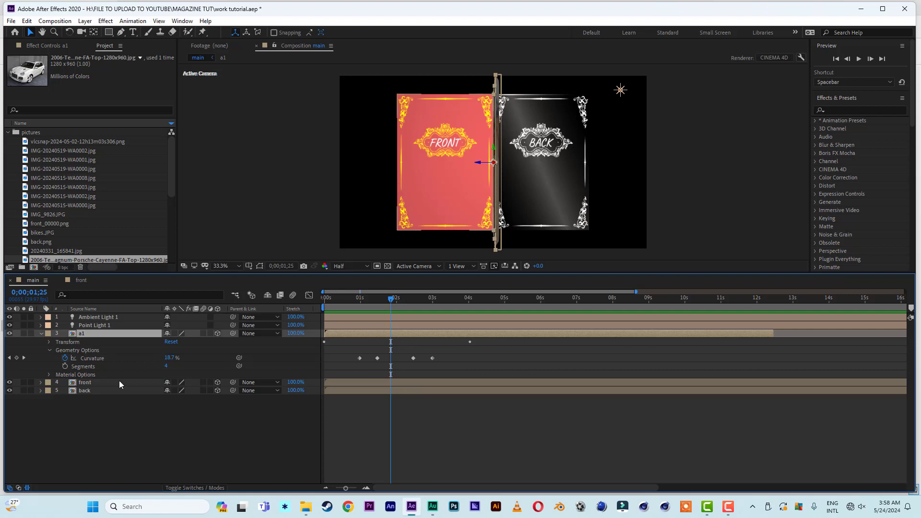
key("ctrl+d")
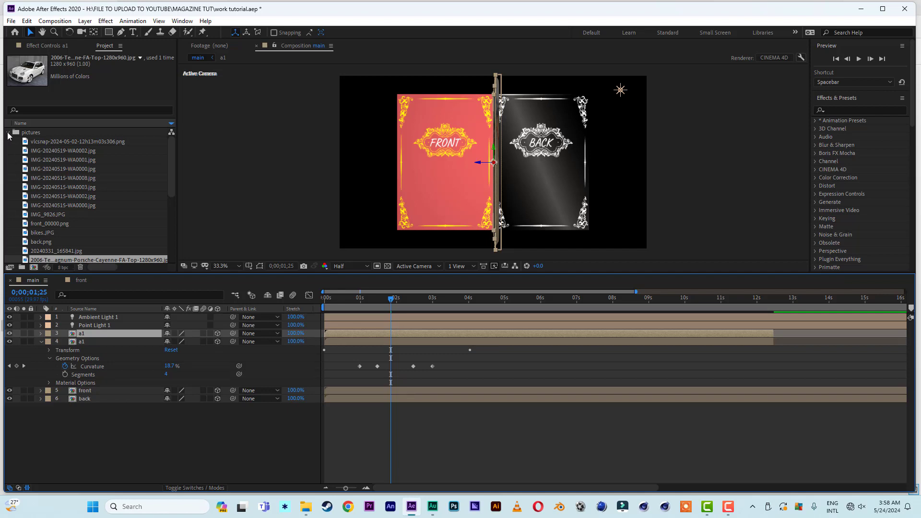
left_click(8, 133)
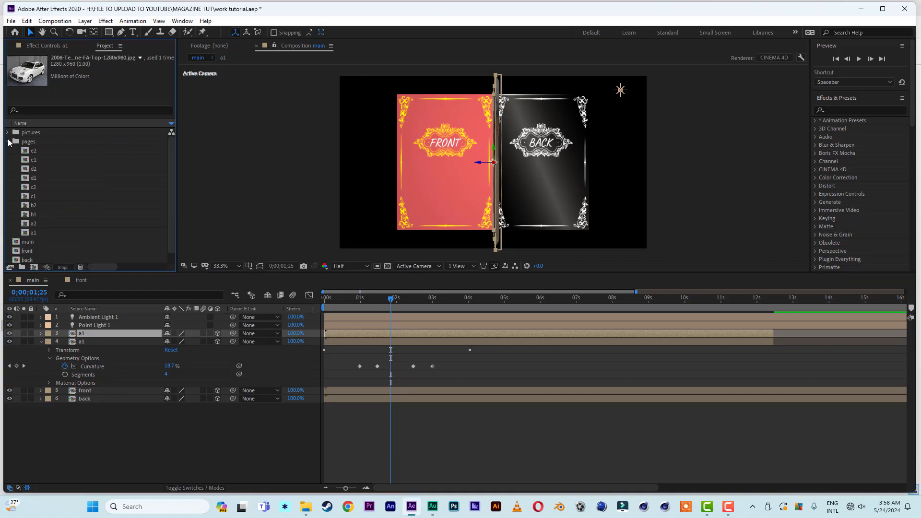
left_click(36, 223)
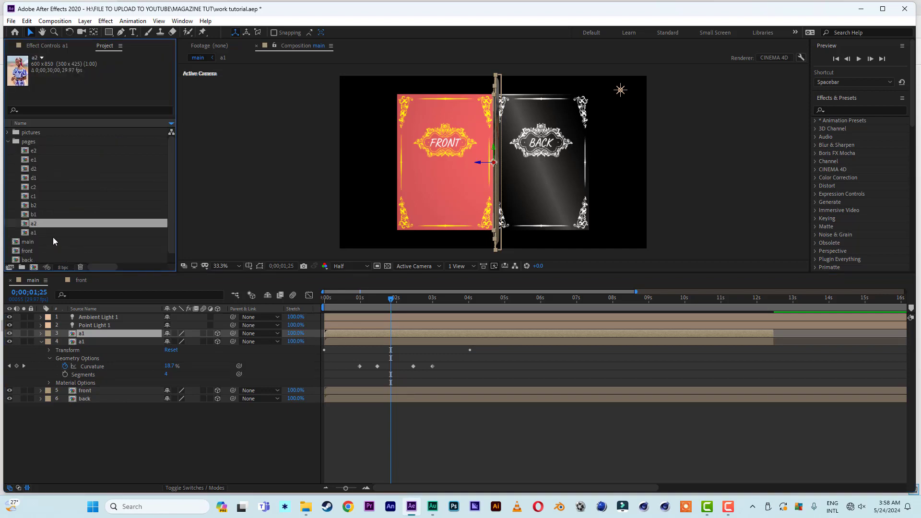
left_click_drag(34, 224, 88, 338)
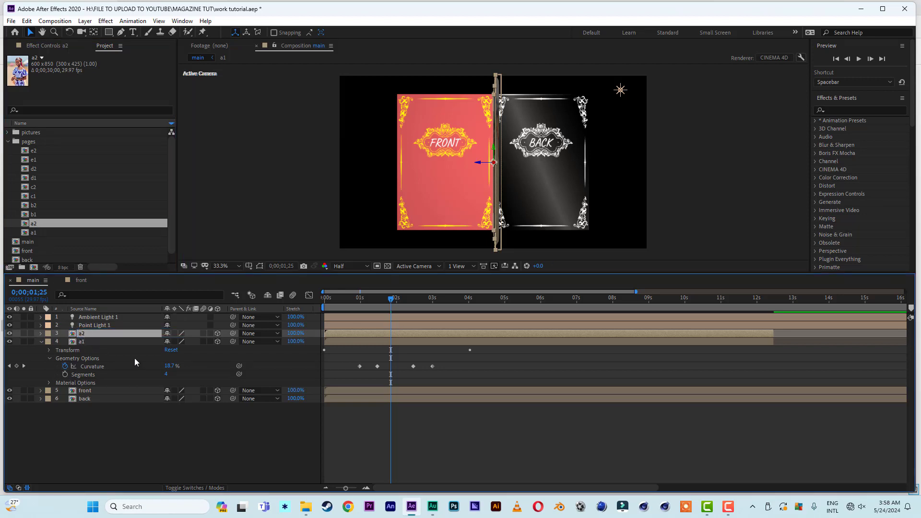
Set the Z position of the a2 layer to -0.3
key("p")
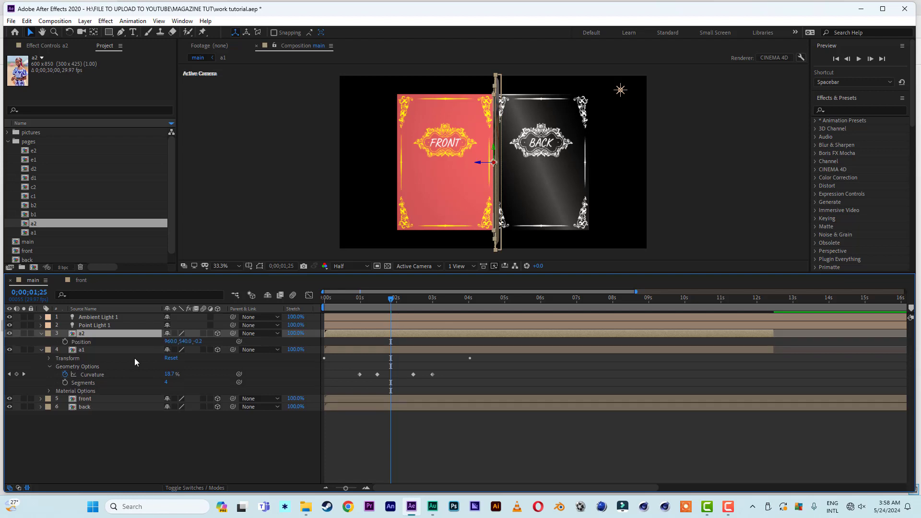
left_click(199, 342)
key("BackSpace")
type("3")
key("Return")
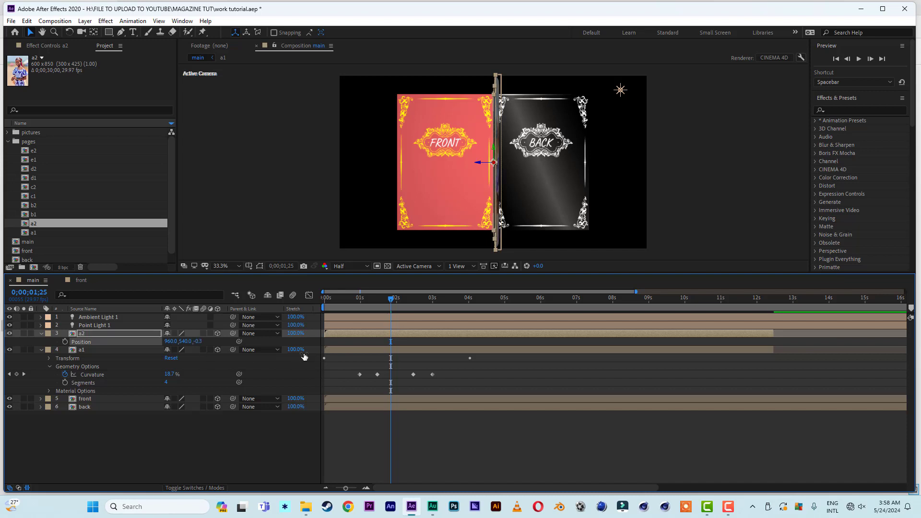
Split both the a2 and a1 layers at 0;00;01;25
left_click(394, 351)
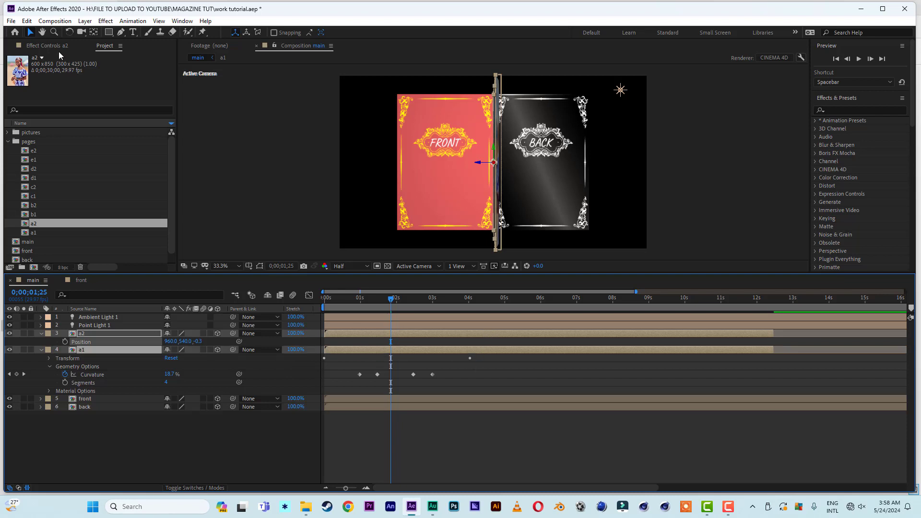
left_click(27, 21)
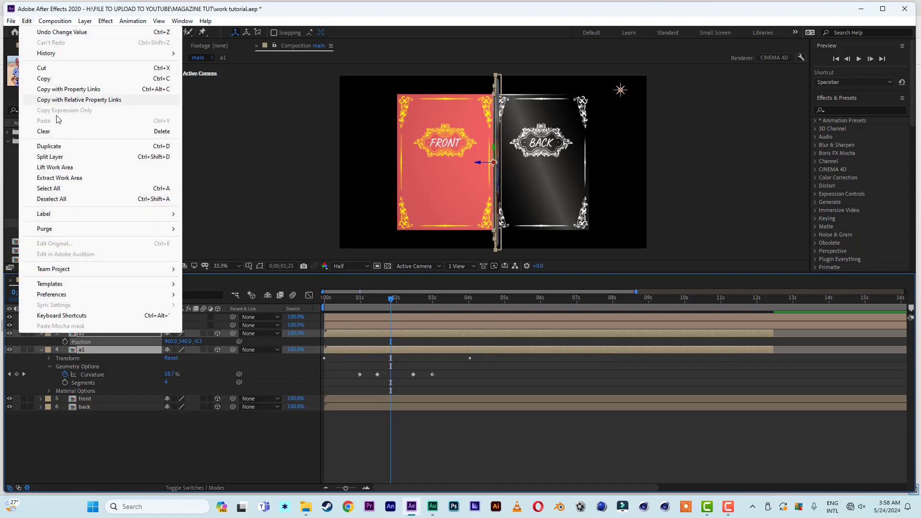
left_click(53, 157)
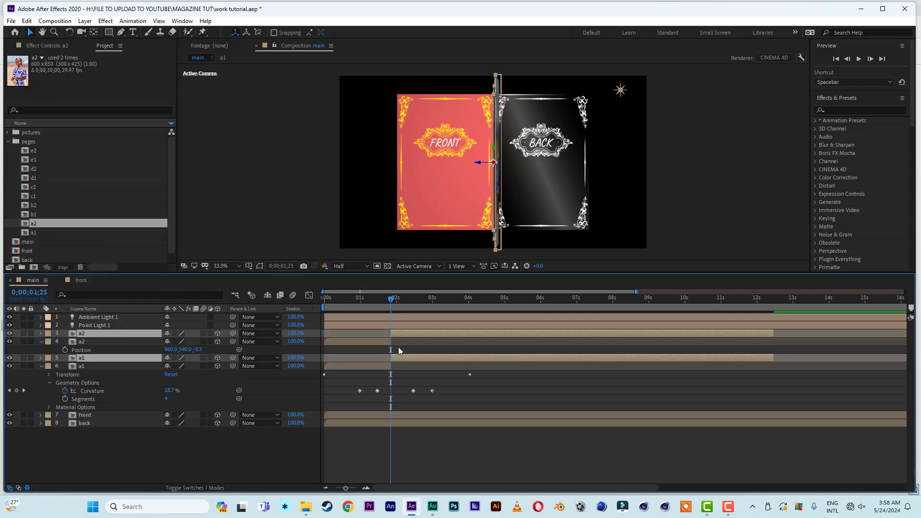
Delete the a2 segment before 0;00;01;25 and the a1 segment after it
left_click(376, 341)
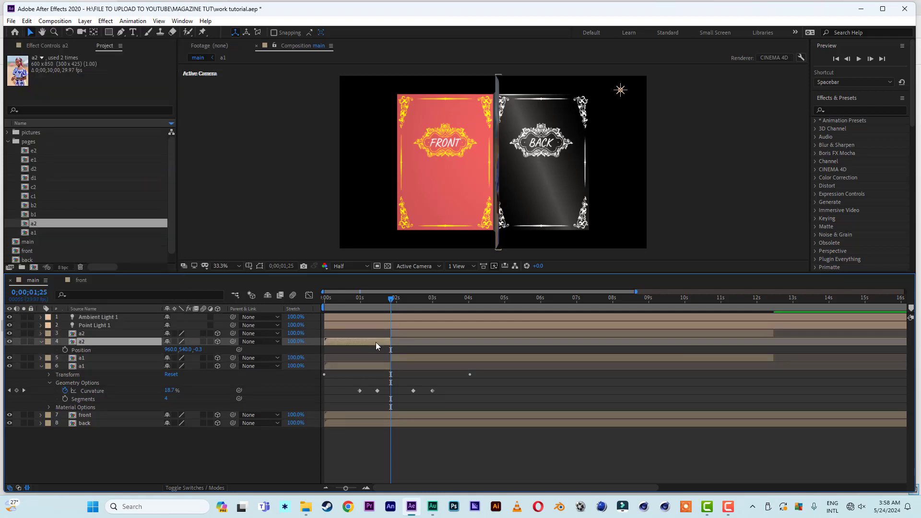
key("Delete")
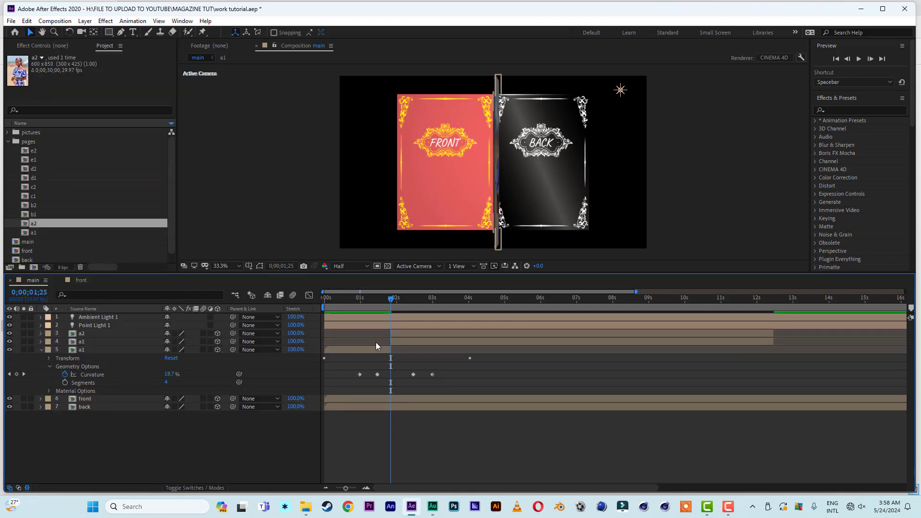
left_click(411, 343)
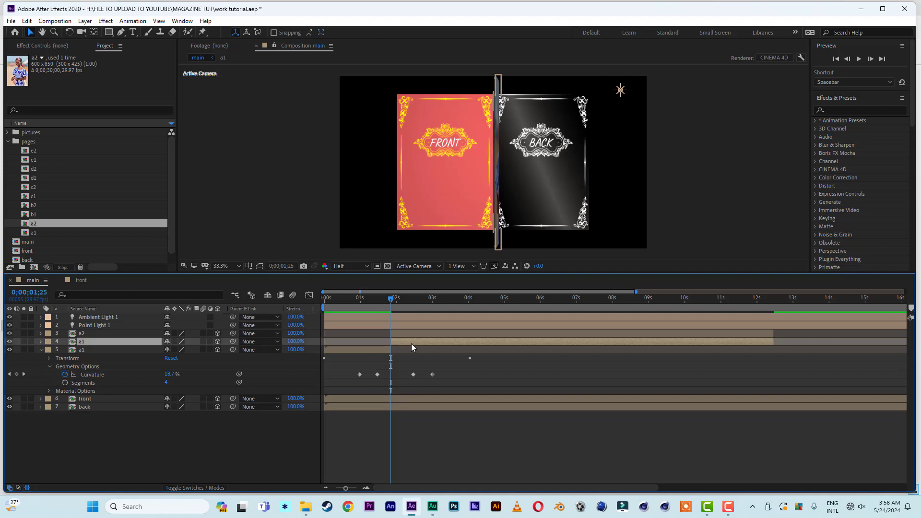
key("Delete")
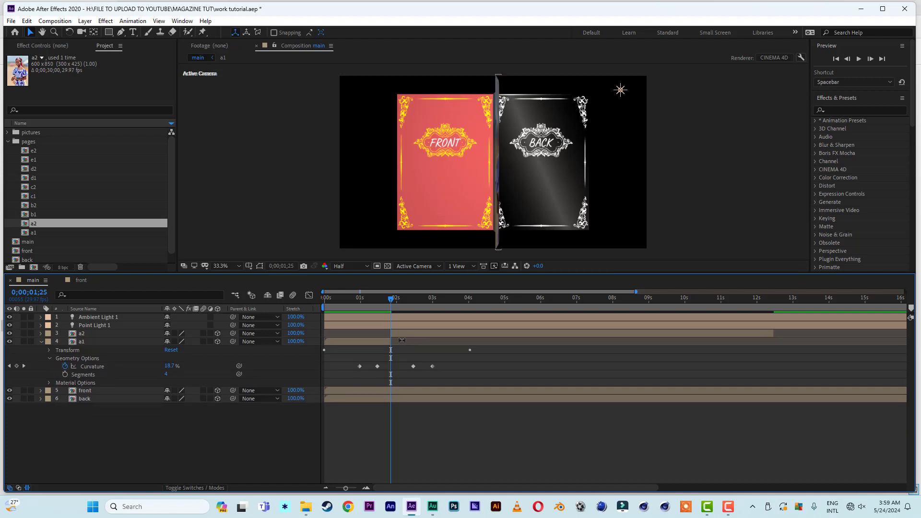
Preview the page turn from the beginning, return to 0;00;01;25 and save the project
key("Home")
key("space")
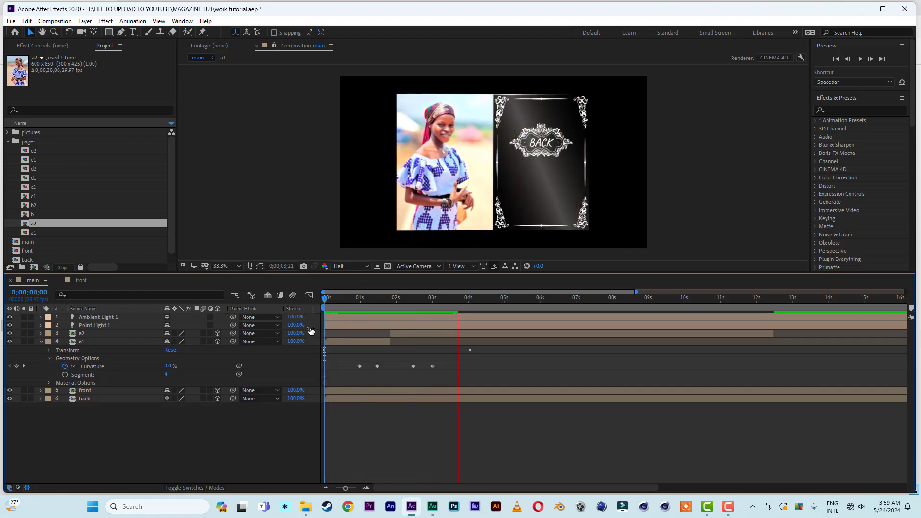
key("space")
key("space")
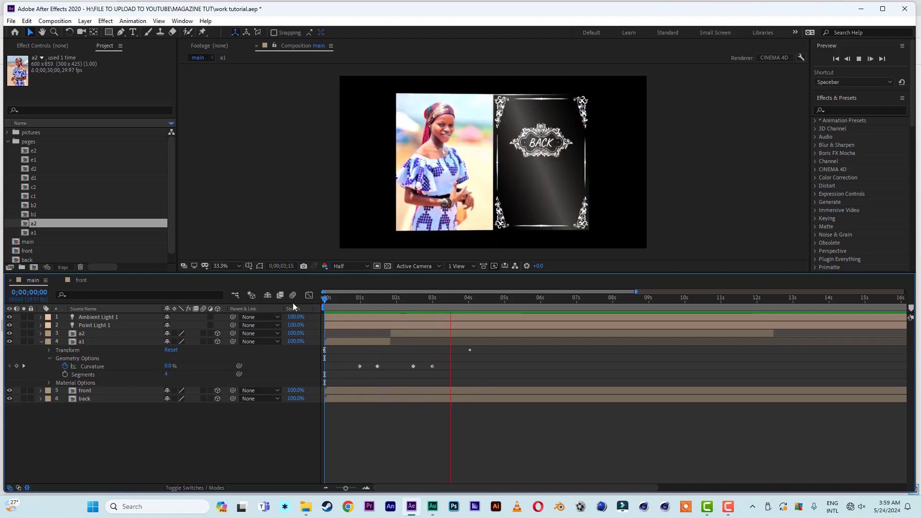
left_click(391, 298)
left_click(11, 21)
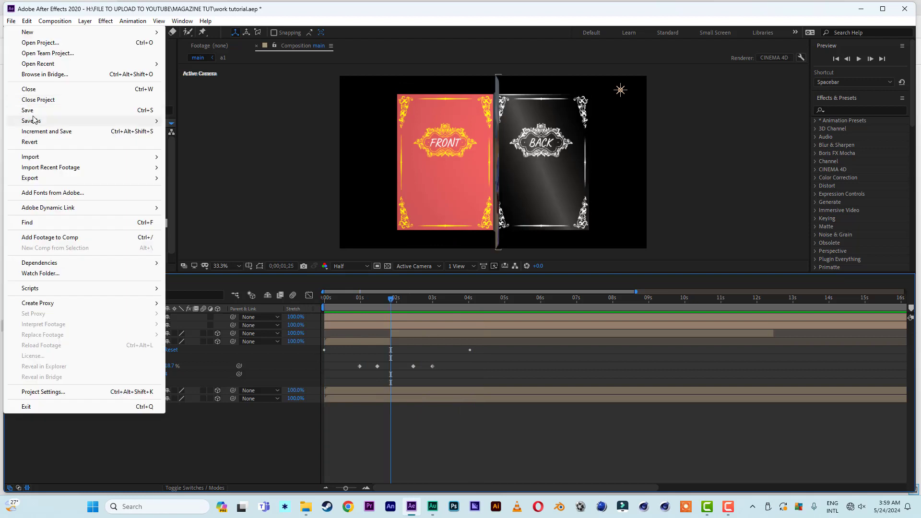
left_click(35, 112)
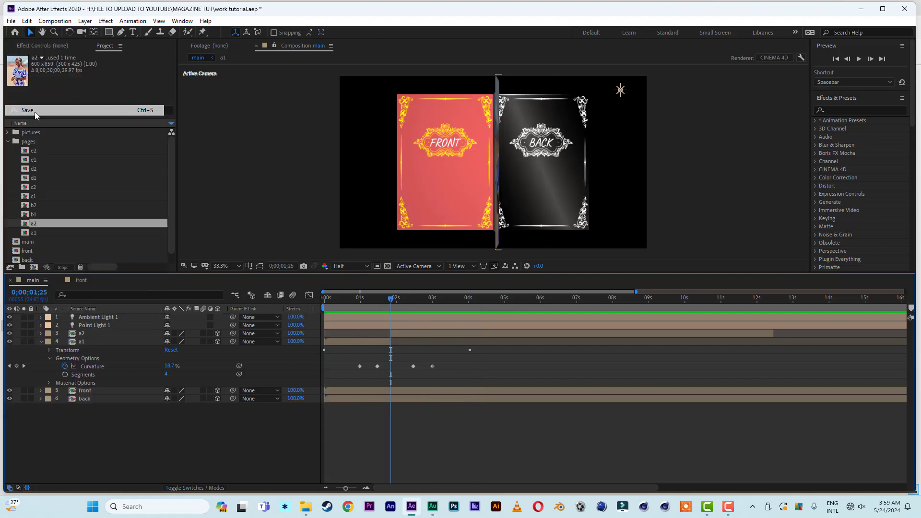
Duplicate the a2 and a1 layers and stack the two copies together above the original pair
left_click(42, 341)
left_click(82, 334)
left_click(85, 342, "shift")
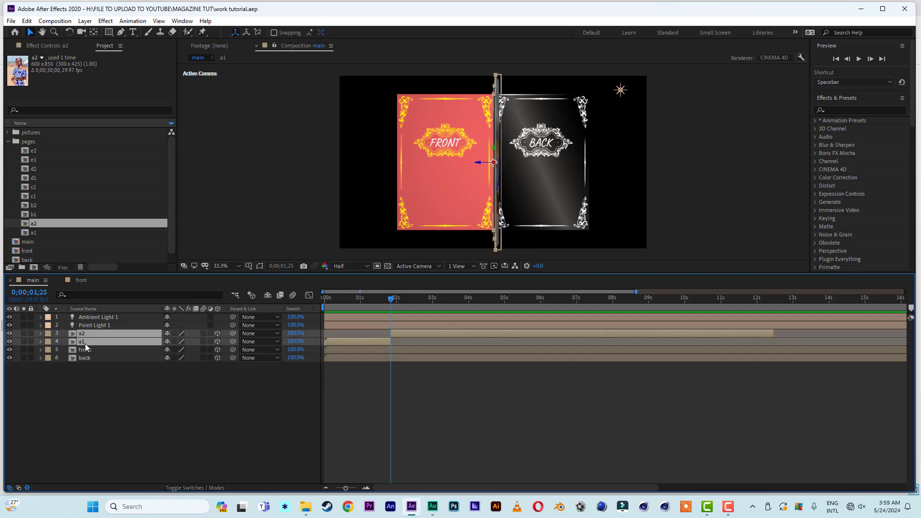
key("ctrl+d")
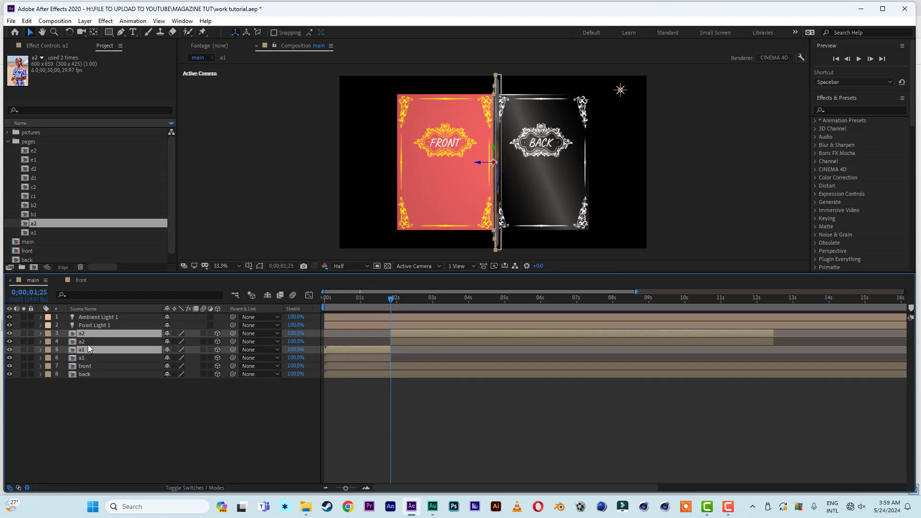
left_click_drag(82, 349, 83, 340)
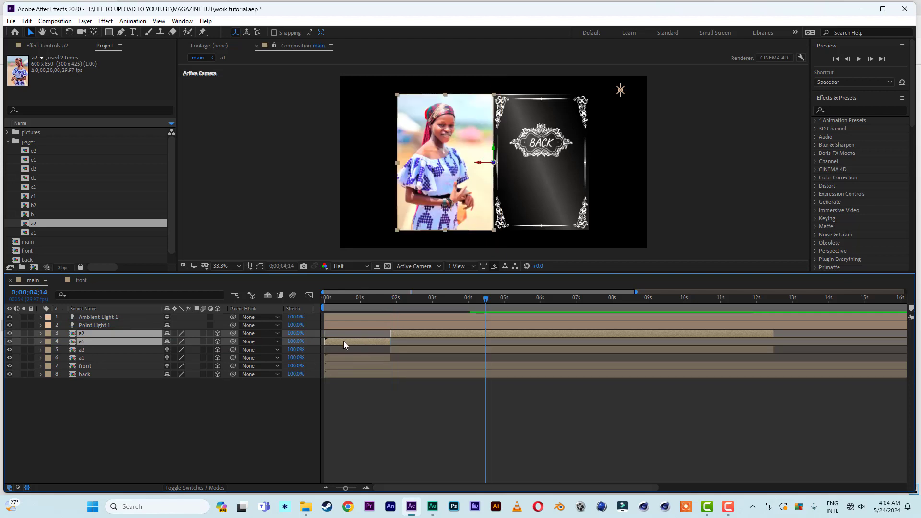
Shift the duplicated a2 and a1 layers about half a second later and preview the staggered page turns
left_click_drag(343, 341, 362, 341)
left_click(334, 301)
left_click_drag(334, 300, 384, 310)
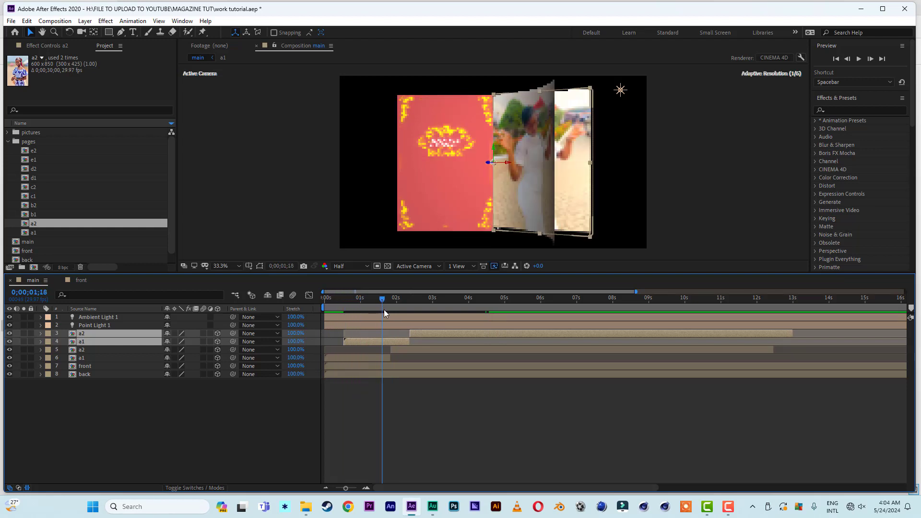
key("Home")
key("space")
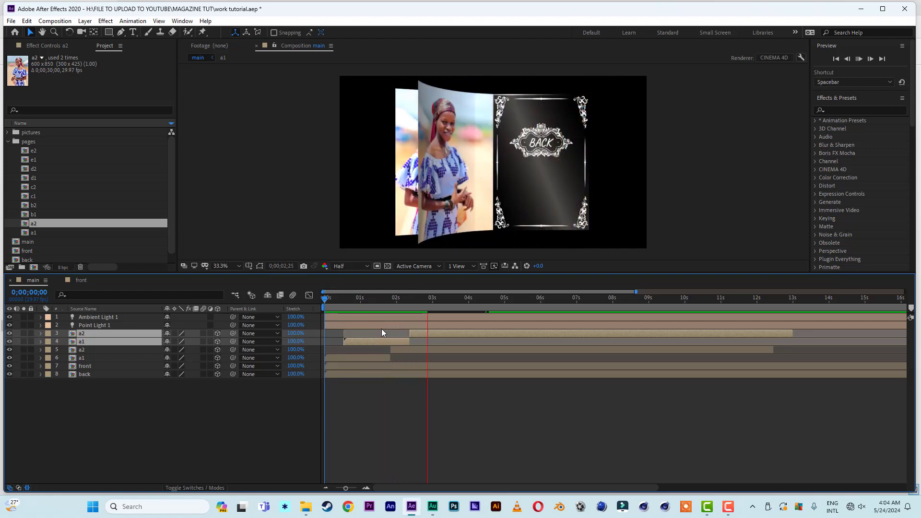
Move the duplicated pair further along so its a1 layer starts at about 0;00;00;25, and replay from the start
left_click_drag(351, 341, 359, 341)
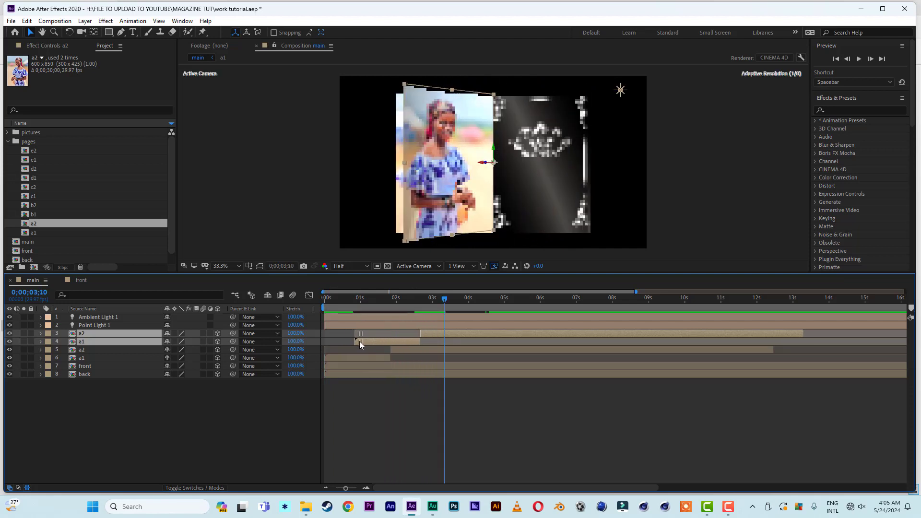
left_click_drag(345, 304, 312, 304)
key("space")
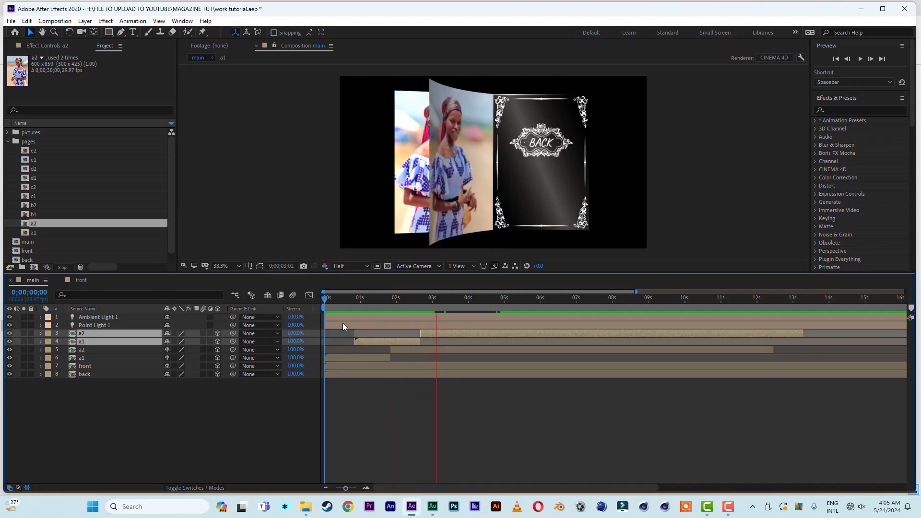
left_click(322, 300)
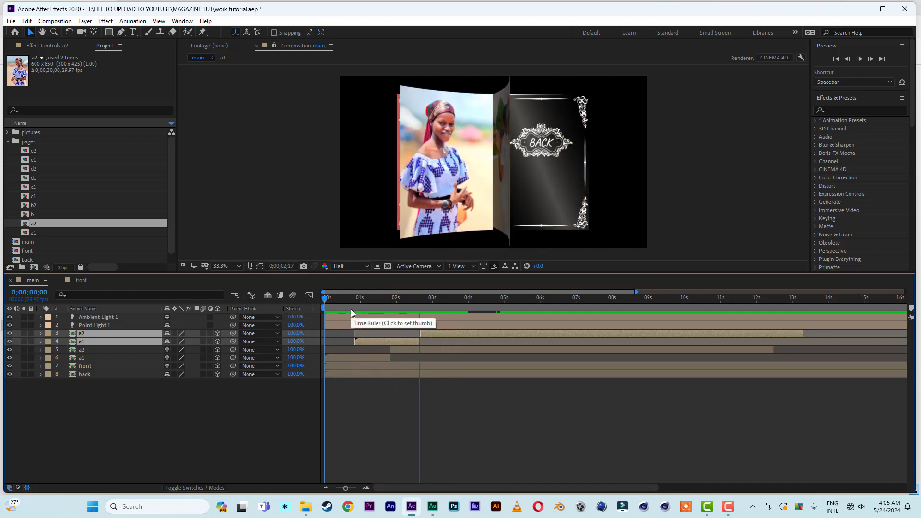
key("space")
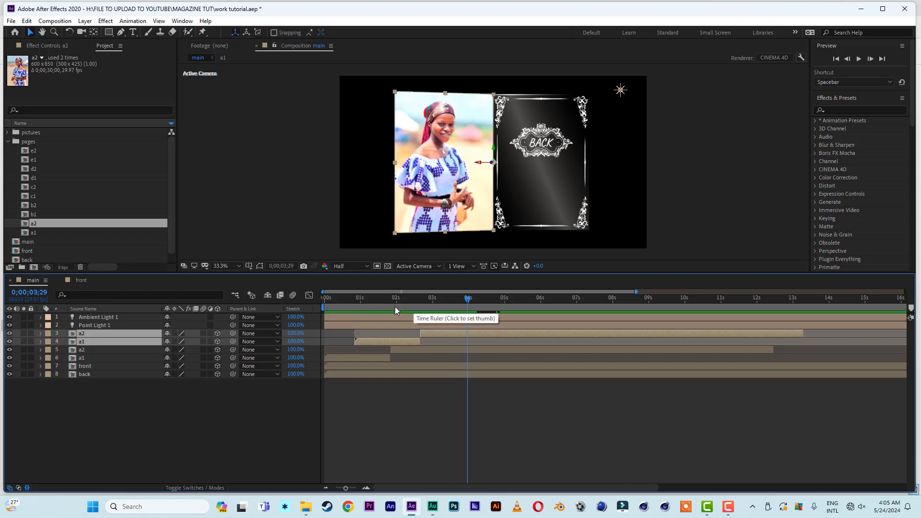
Replace the source of the upper a1 layer with the b1 composition from the pages folder
left_click(370, 395)
left_click(368, 342)
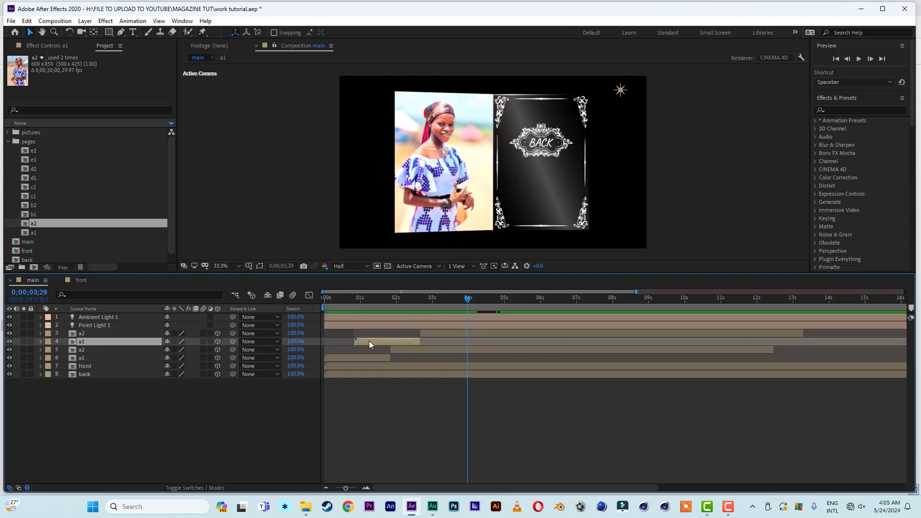
left_click(433, 334, "shift")
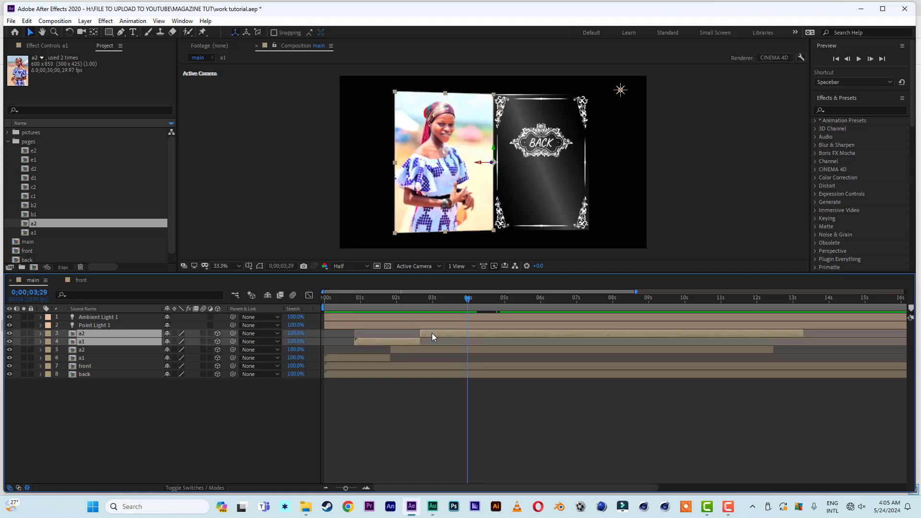
key("p")
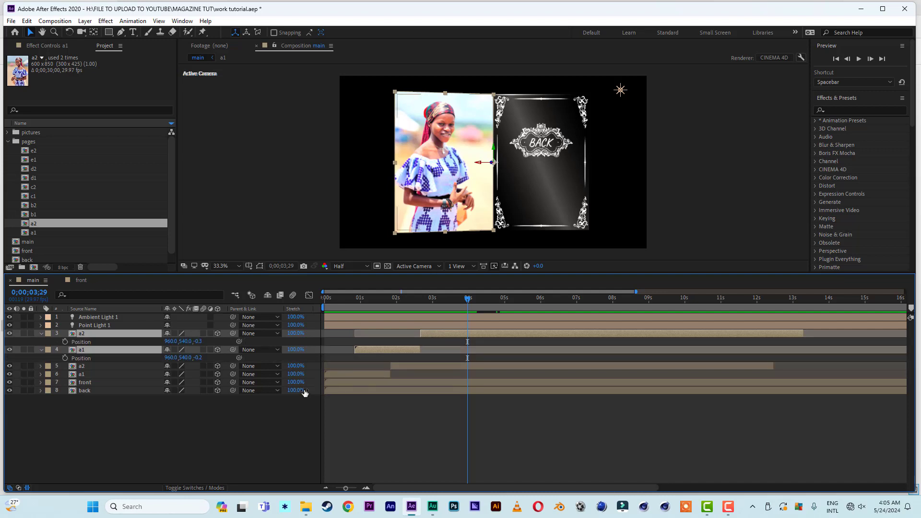
left_click(187, 422)
left_click(103, 350)
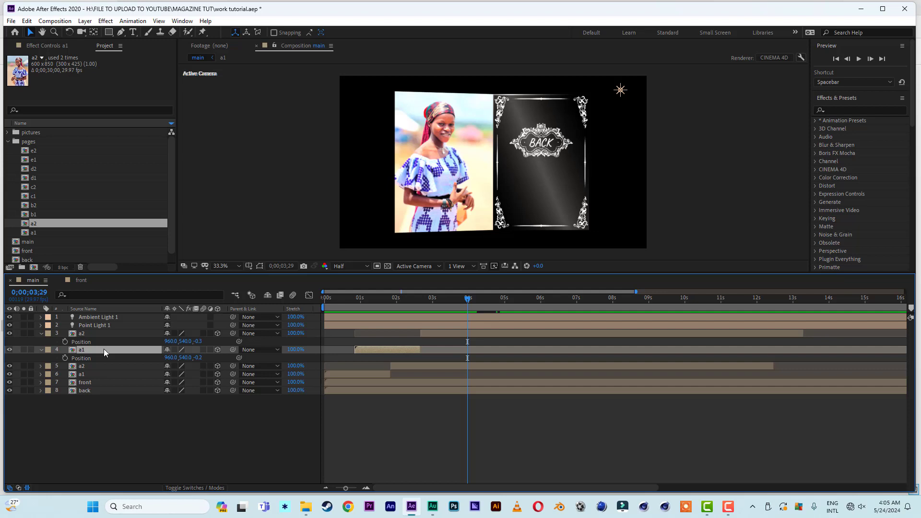
left_click(36, 215)
left_click_drag(36, 214, 89, 348)
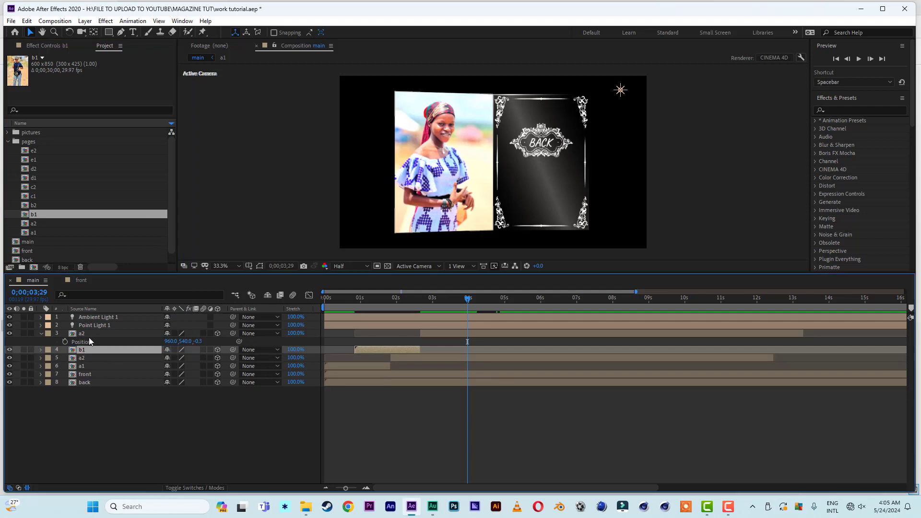
Replace the source of the upper a2 layer with the b2 composition from the pages folder
left_click(88, 335)
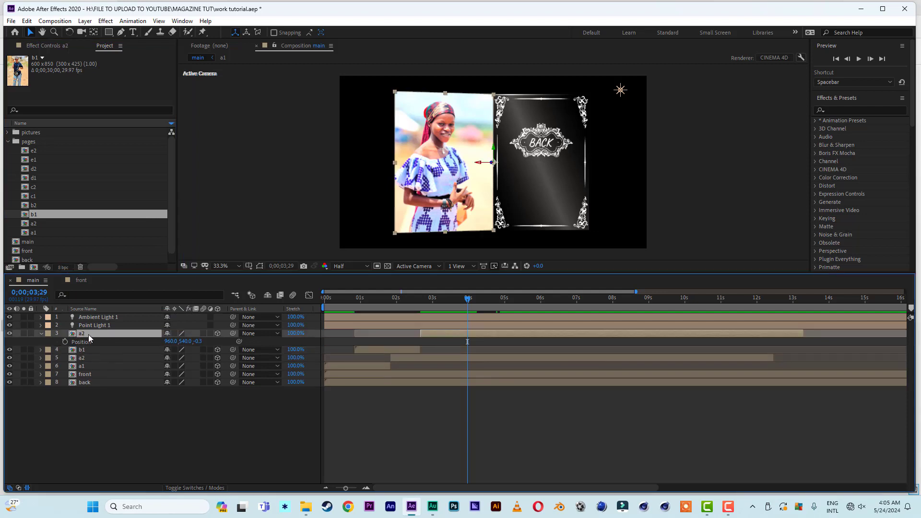
left_click(36, 207)
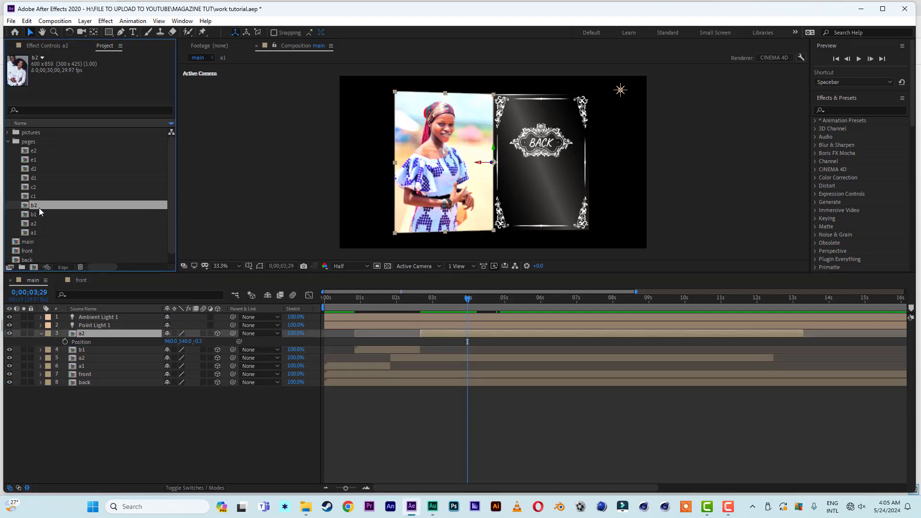
left_click_drag(36, 207, 85, 335)
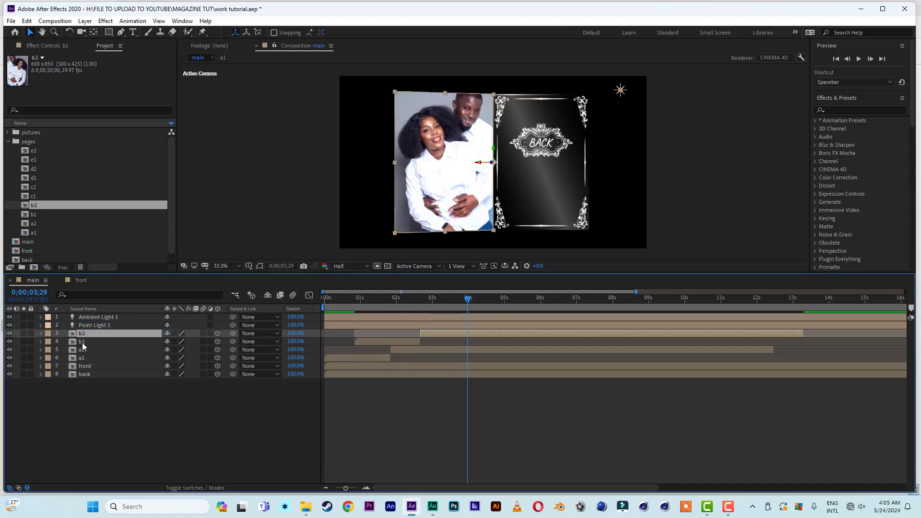
Set the Z position of the b1 layer to -0.3 and of the b2 layer to -0.4
left_click(82, 341)
left_click(88, 335, "shift")
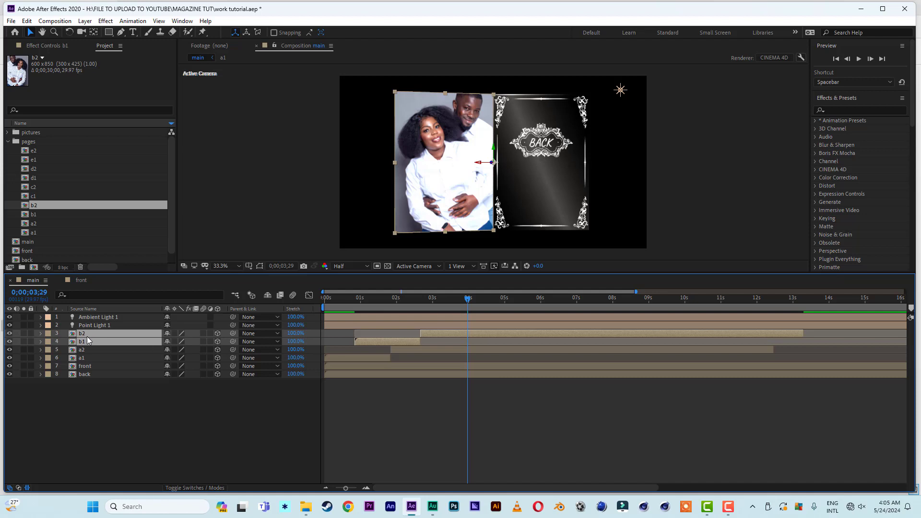
key("p")
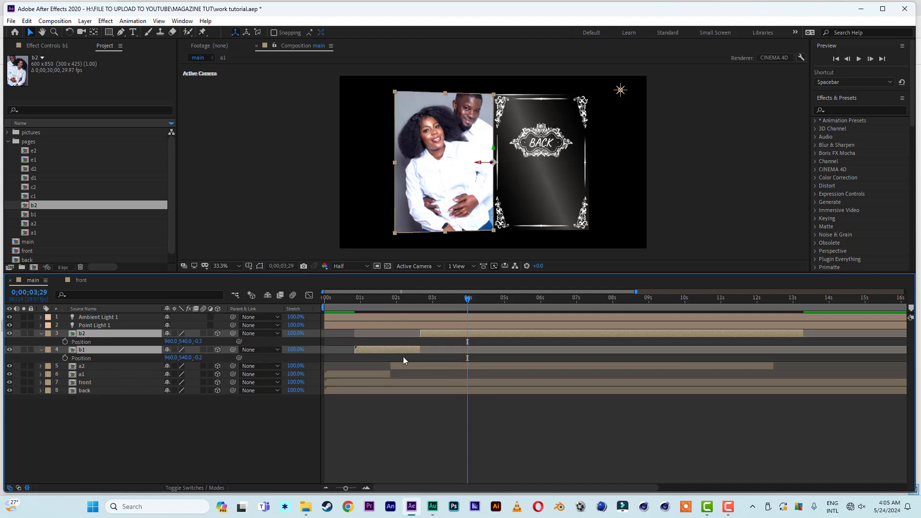
left_click(161, 417)
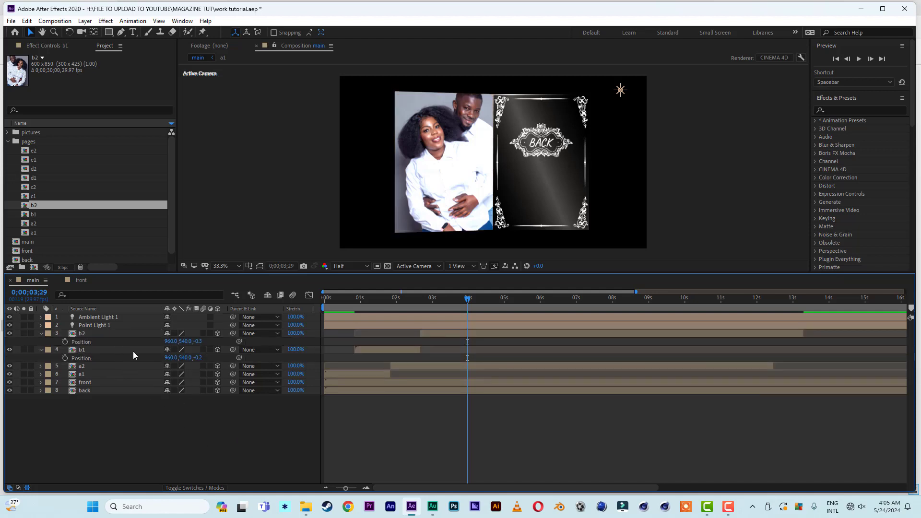
left_click(198, 358)
left_click(208, 358)
type("3")
key("Return")
left_click(203, 342)
type("-0.")
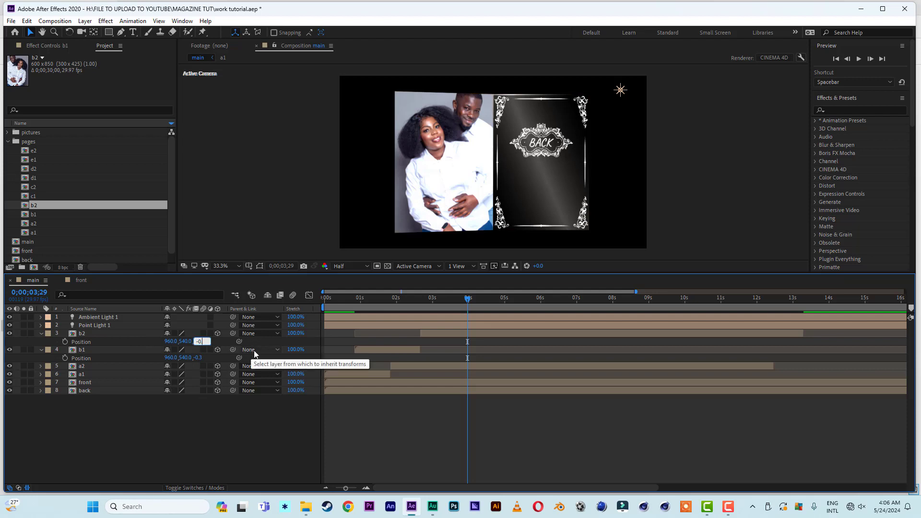
type("4")
key("Return")
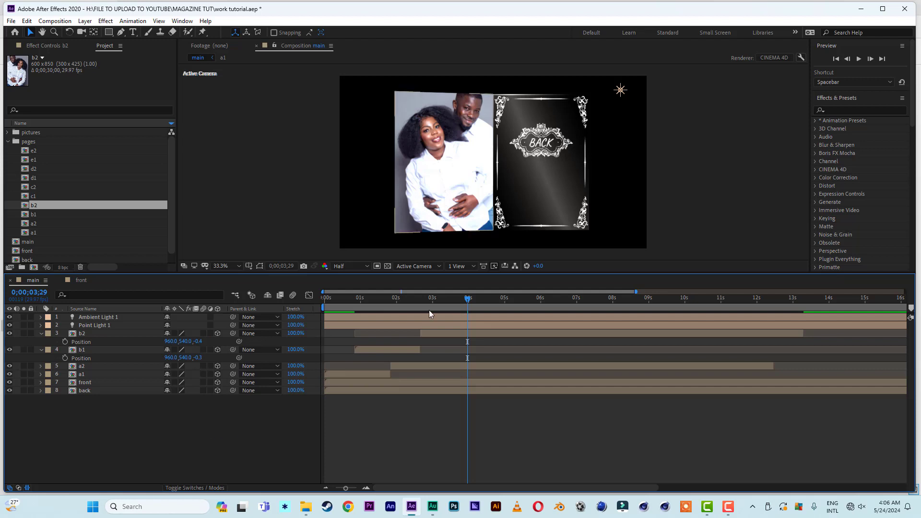
Preview both page turns from the start and inspect the b2 page around 0;00;03;05
key("Home")
key("space")
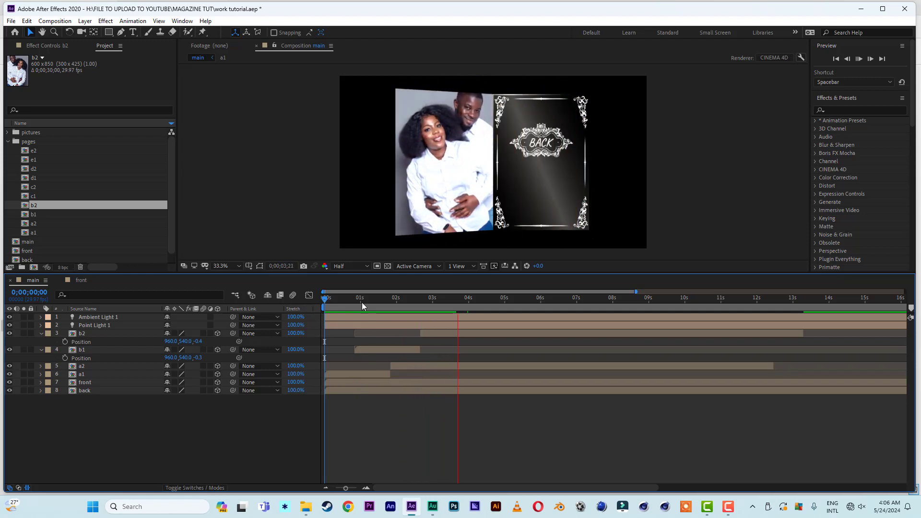
left_click_drag(362, 302, 439, 307)
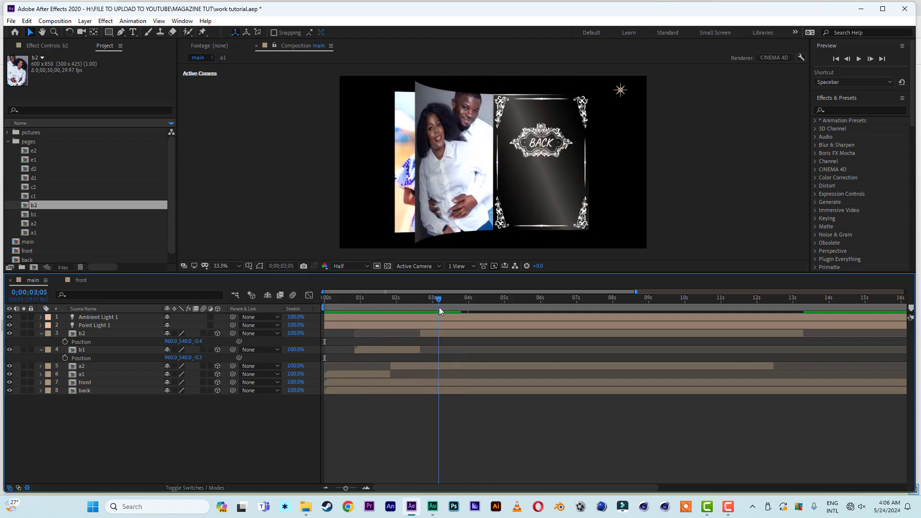
Shift the b2 and b1 layers together so that b1 starts at 0;00;01;00
left_click(361, 299)
left_click(428, 333)
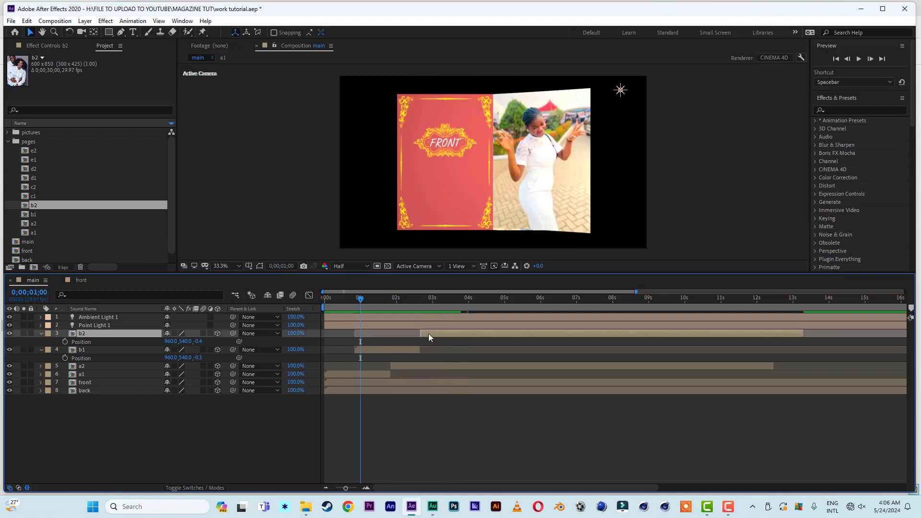
left_click(384, 350, "shift")
left_click_drag(381, 349, 385, 350)
Replay the retimed page turns from 0;00;00;12 and again from 0;00;00;21
left_click(340, 299)
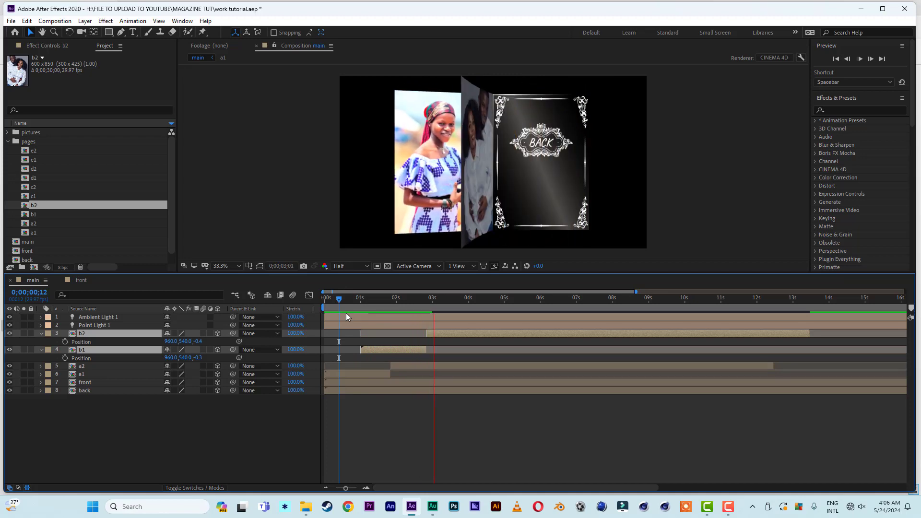
left_click_drag(415, 301, 350, 302)
key("space")
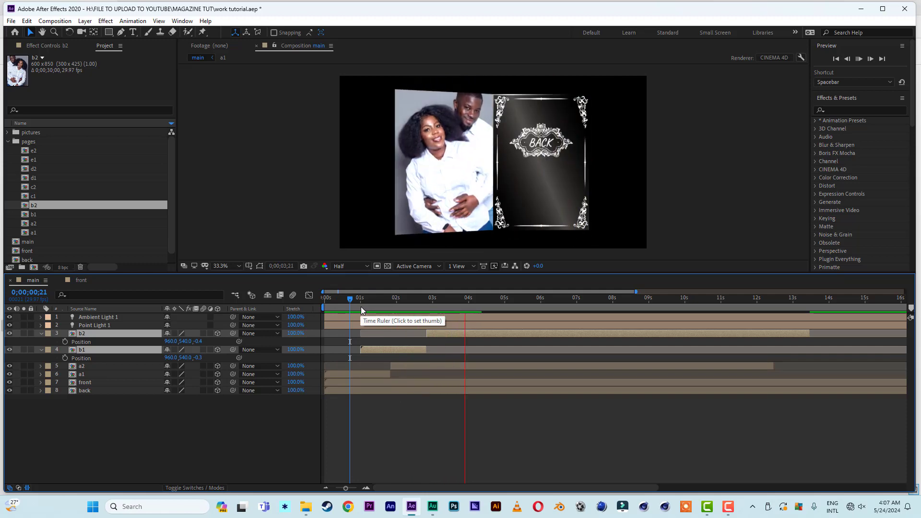
End the a2 layer at 0;00;04;07 by splitting it there and deleting the remaining part
key("space")
left_click_drag(359, 298, 477, 321)
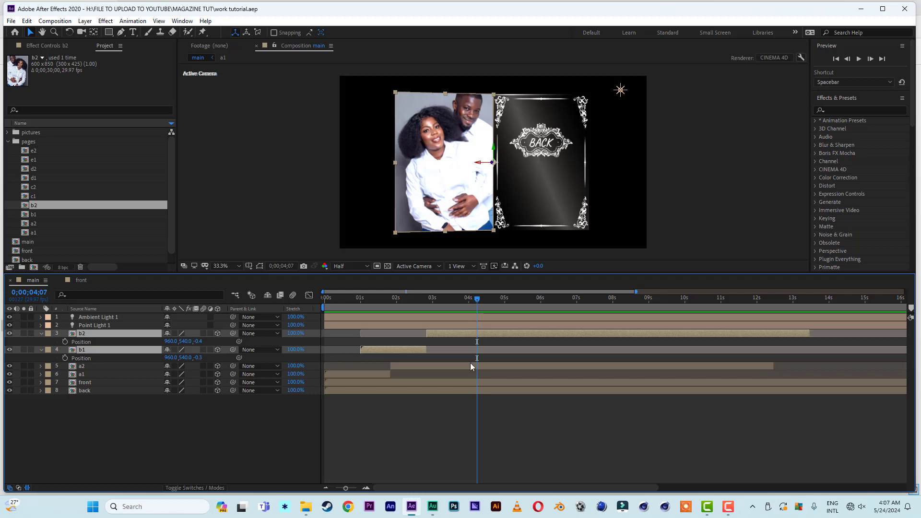
left_click(433, 368)
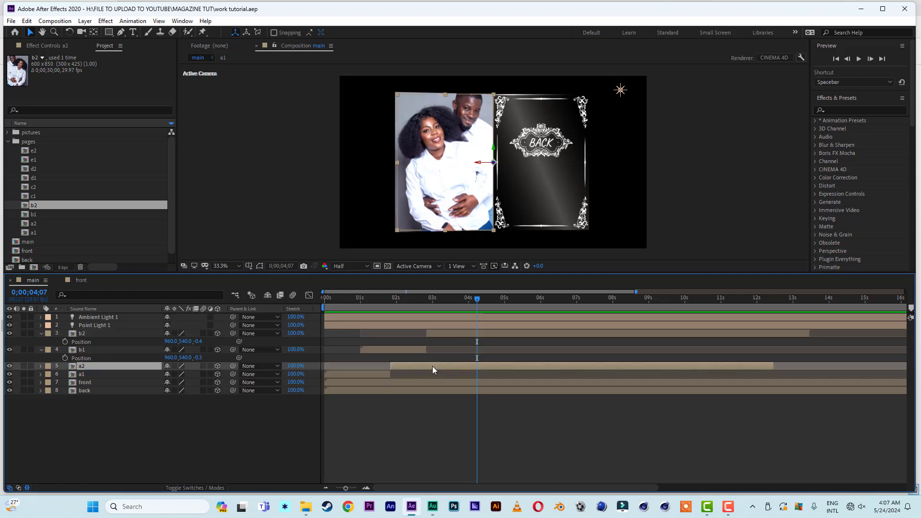
key("alt+shift")
left_click(27, 21)
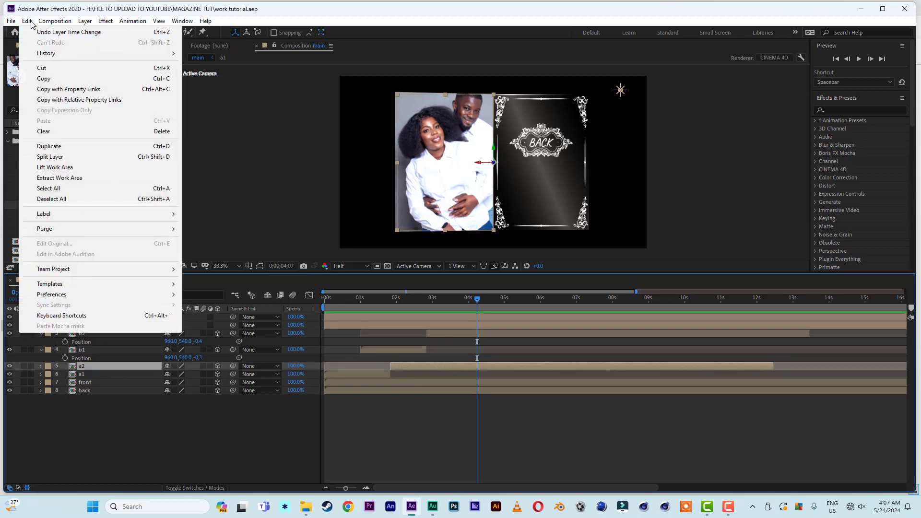
left_click(50, 156)
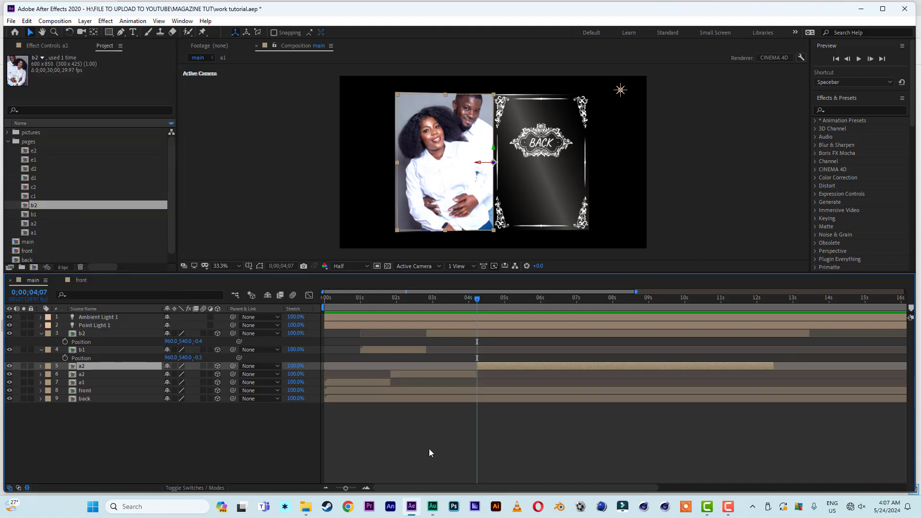
key("Delete")
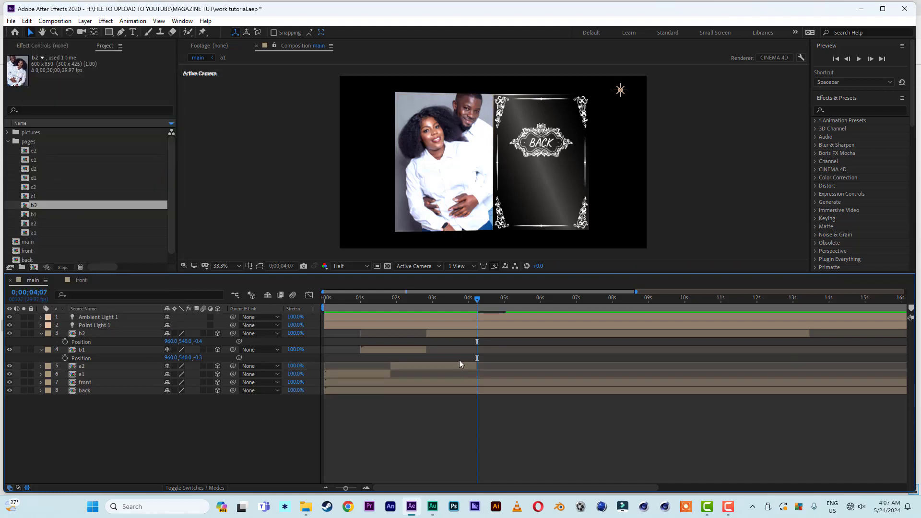
Collapse the b1 and b2 properties and shift both layers earlier together so that b1 starts at about 0;00;00;18
left_click(41, 350)
left_click(37, 332)
left_click(41, 333)
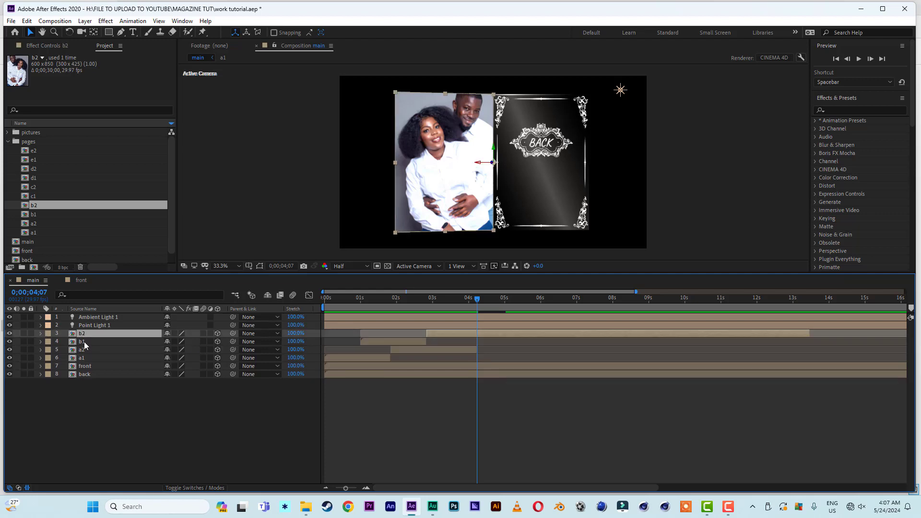
left_click(82, 342)
left_click(84, 335, "ctrl")
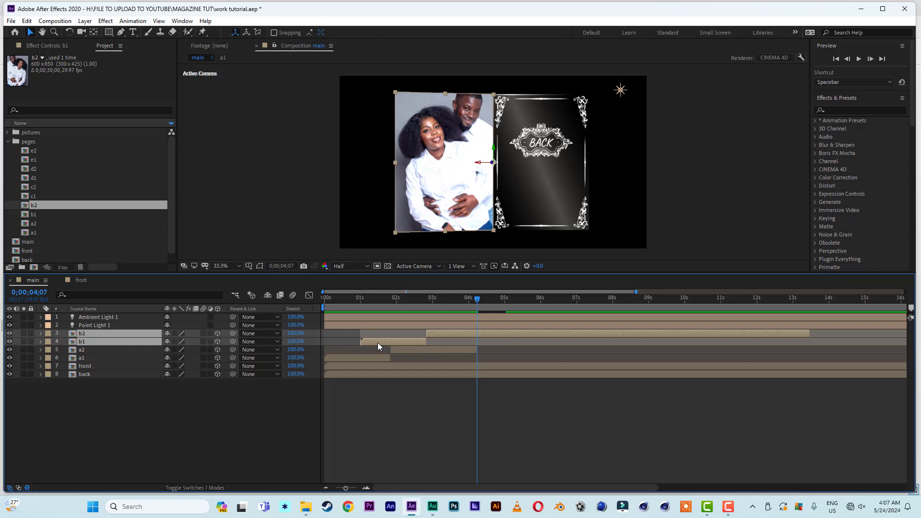
Preview the page turns from the start and inspect the b2 page at 0;00;03;01
left_click_drag(339, 298, 308, 298)
key("space")
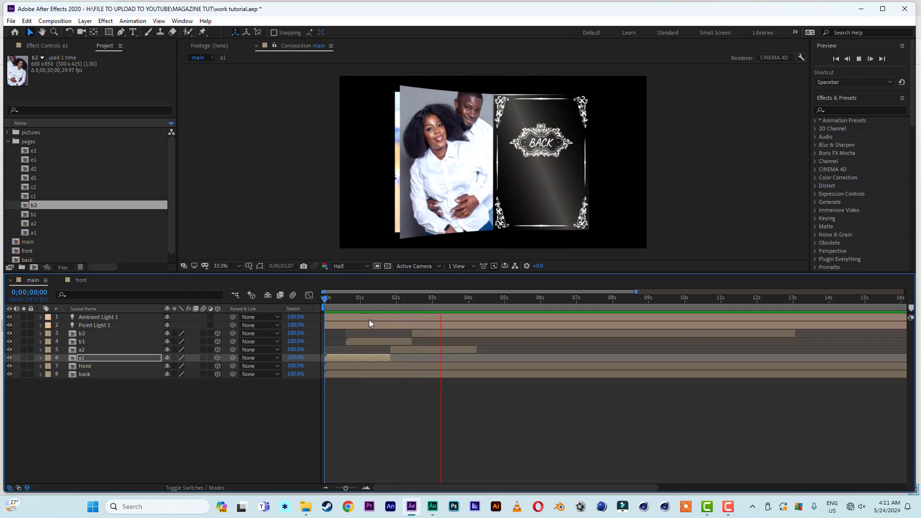
key("space")
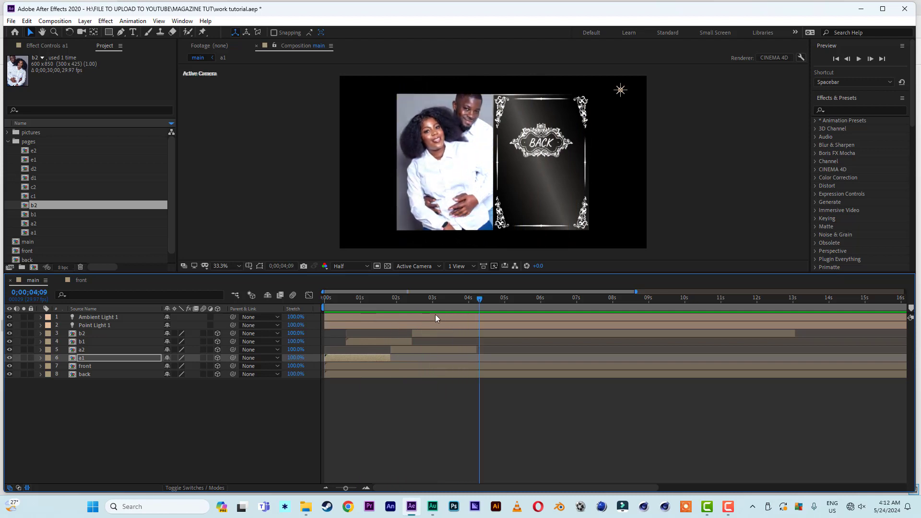
left_click_drag(381, 302, 434, 304)
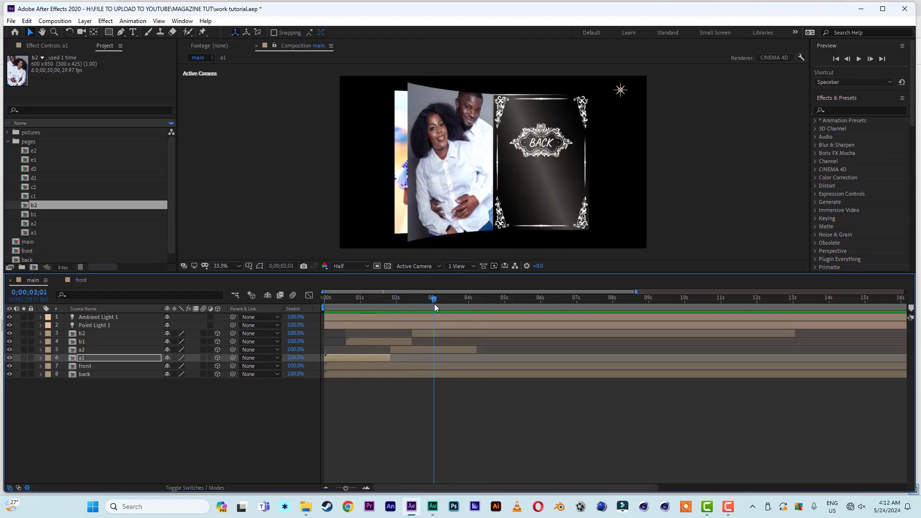
Duplicate the four page layers a1, a2, b1 and b2 together
left_click(84, 359)
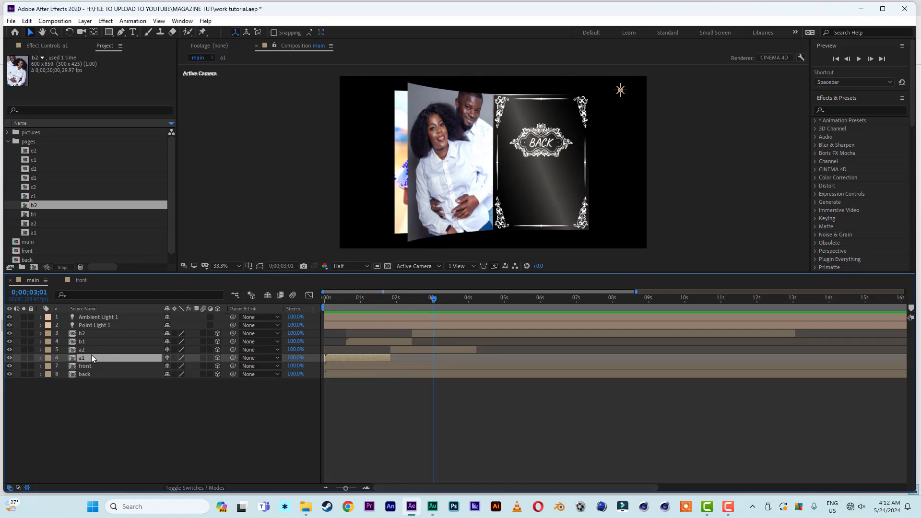
left_click(83, 335, "shift")
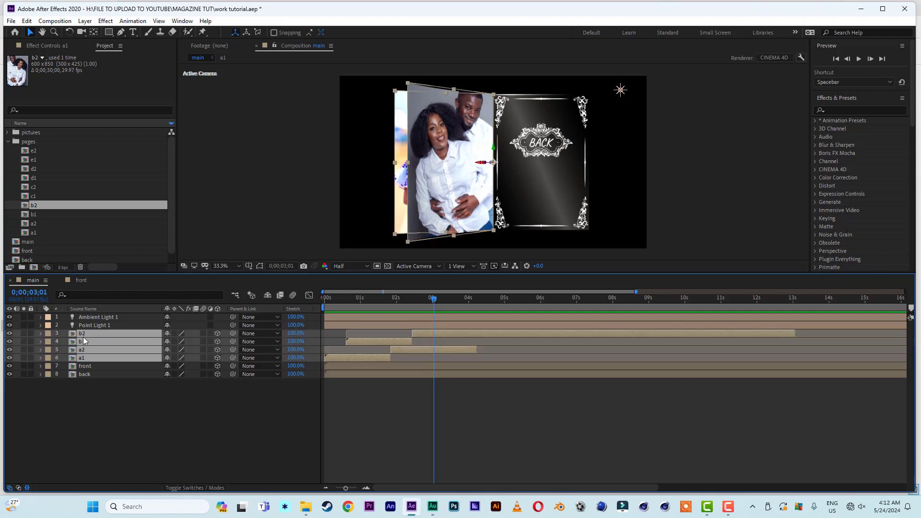
key("ctrl+d")
left_click_drag(85, 351, 88, 338)
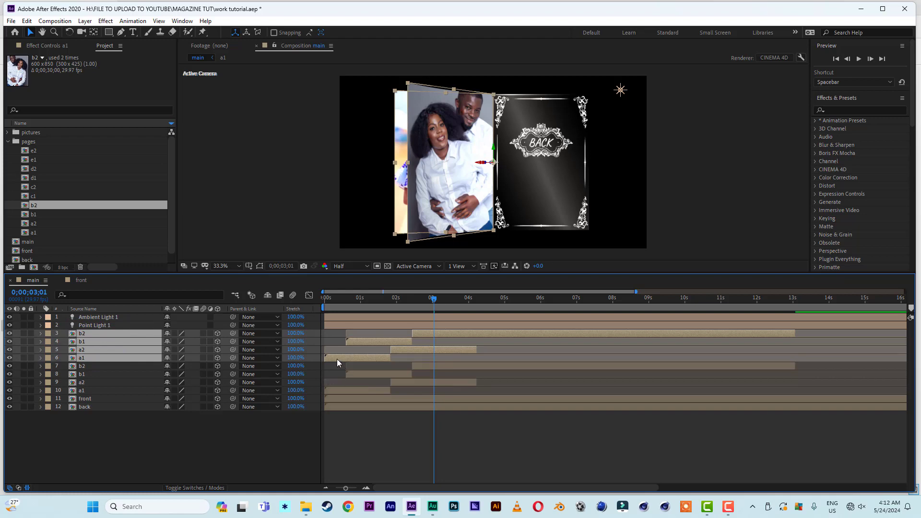
Shift the four duplicated page layers together so that the copied a1 starts at about 0;00;01;17, and check the overlap at 0;00;02;22
left_click_drag(337, 361, 450, 364)
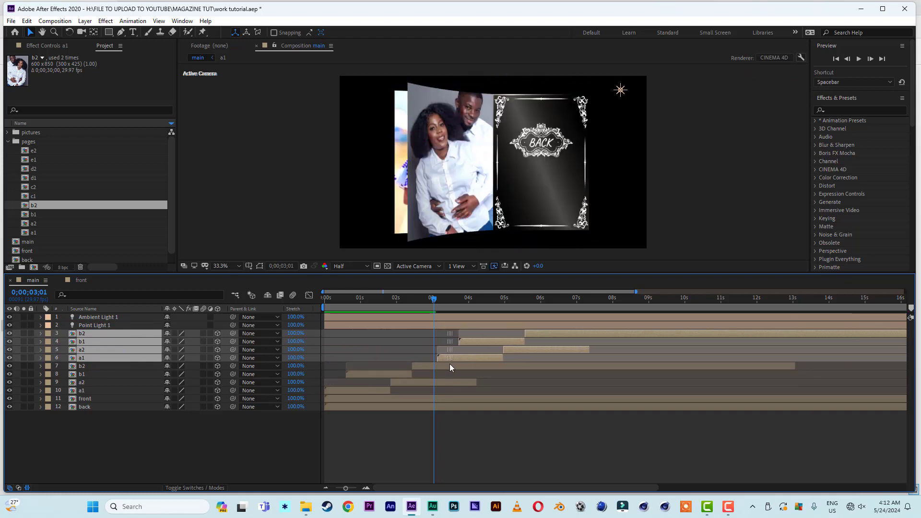
mouse_move(387, 299)
left_mouse_down()
mouse_move(445, 305)
mouse_move(394, 305)
left_mouse_up()
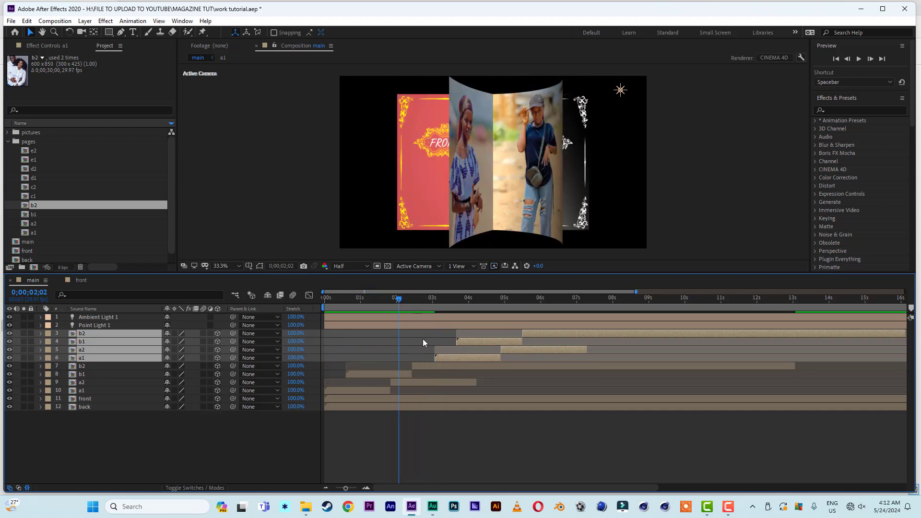
left_click_drag(445, 356, 407, 359)
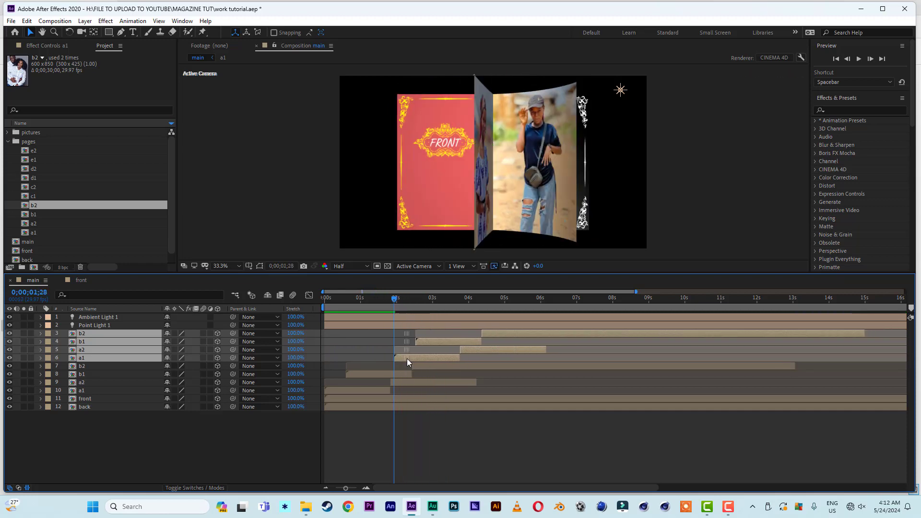
left_click_drag(394, 300, 384, 307)
left_click_drag(403, 365, 394, 359)
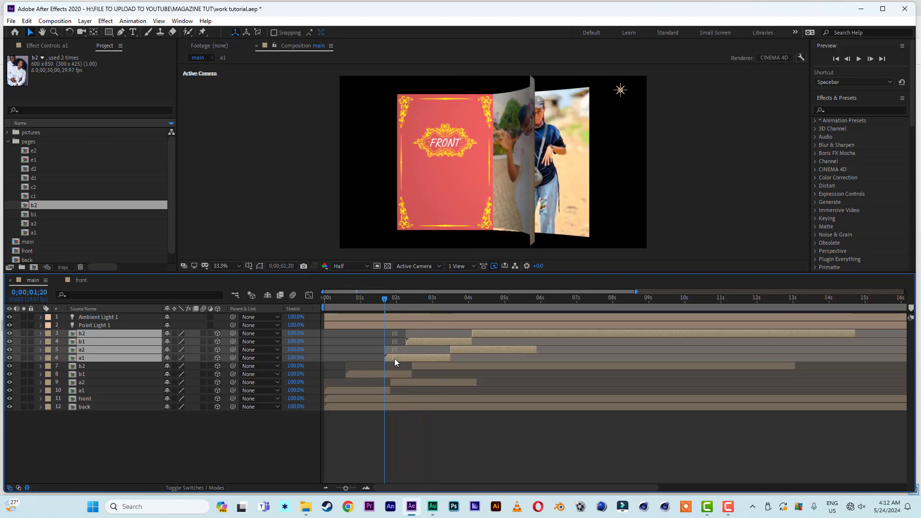
left_click_drag(385, 301, 383, 306)
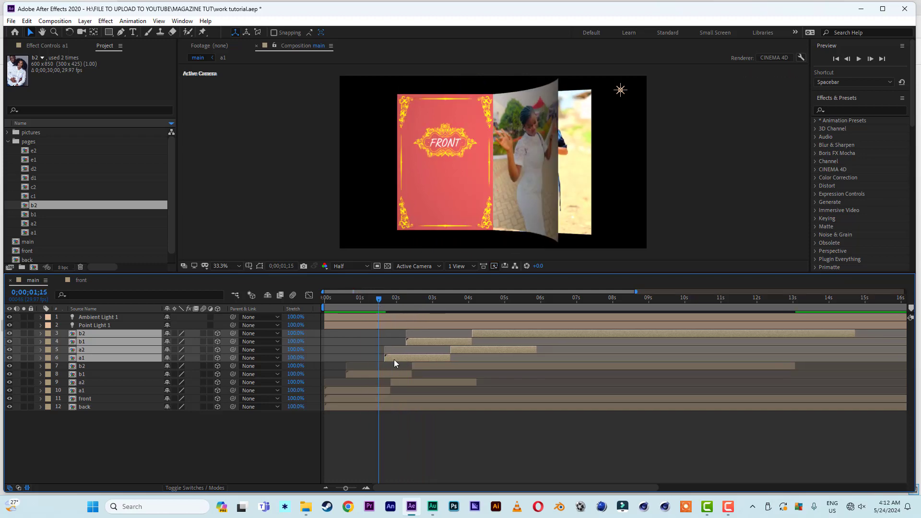
left_click_drag(393, 359, 391, 358)
left_click_drag(358, 305, 423, 310)
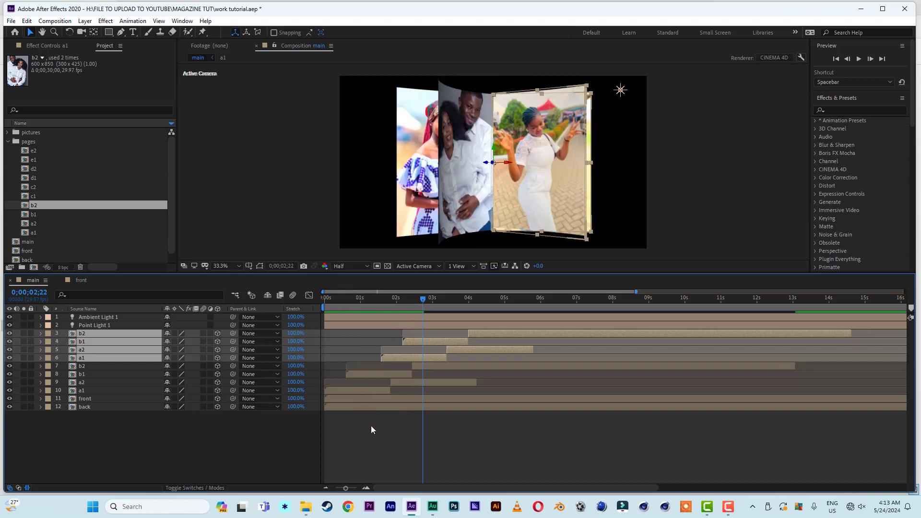
Replace the source of the duplicated a1 layer with c1 and of the duplicated a2 layer with c2
left_click(376, 429)
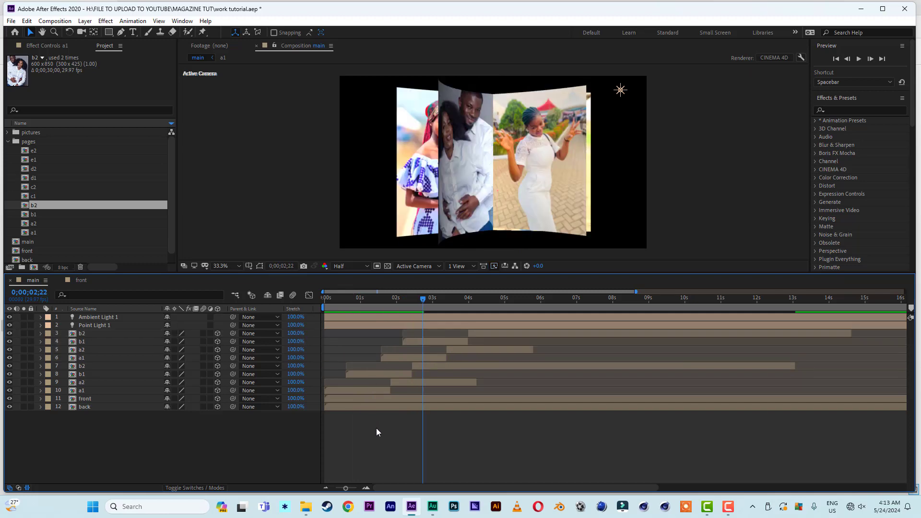
left_click(409, 359)
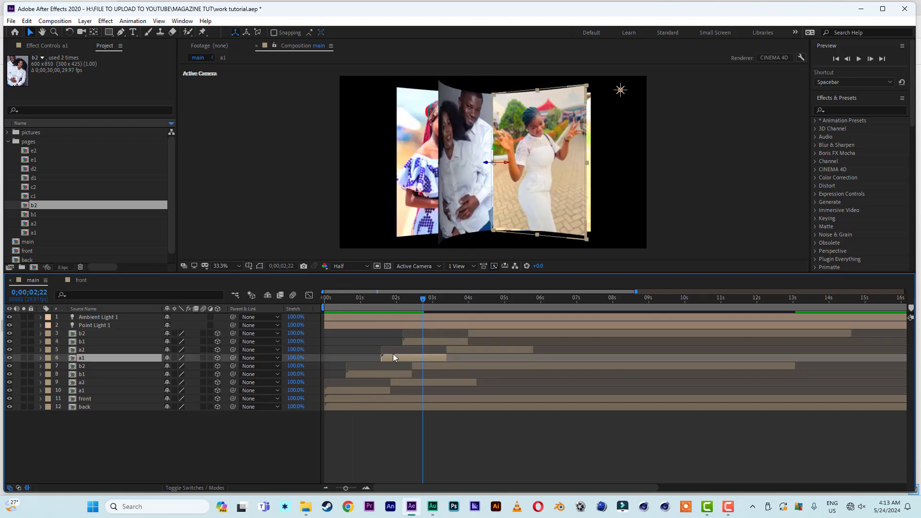
left_click(82, 365)
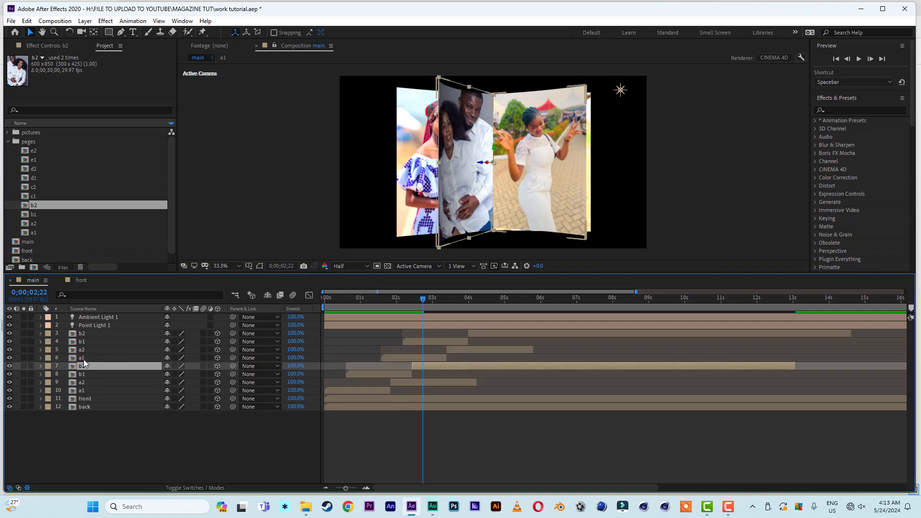
left_click(84, 359)
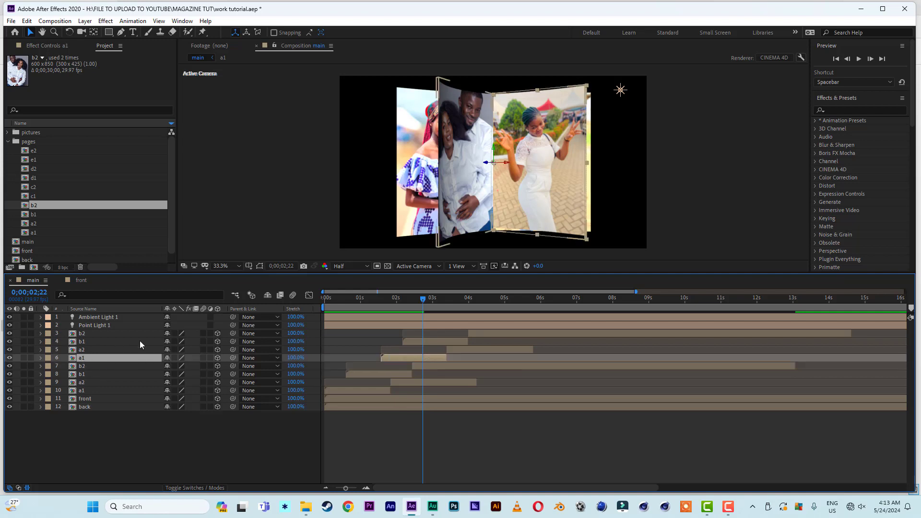
left_click(36, 197)
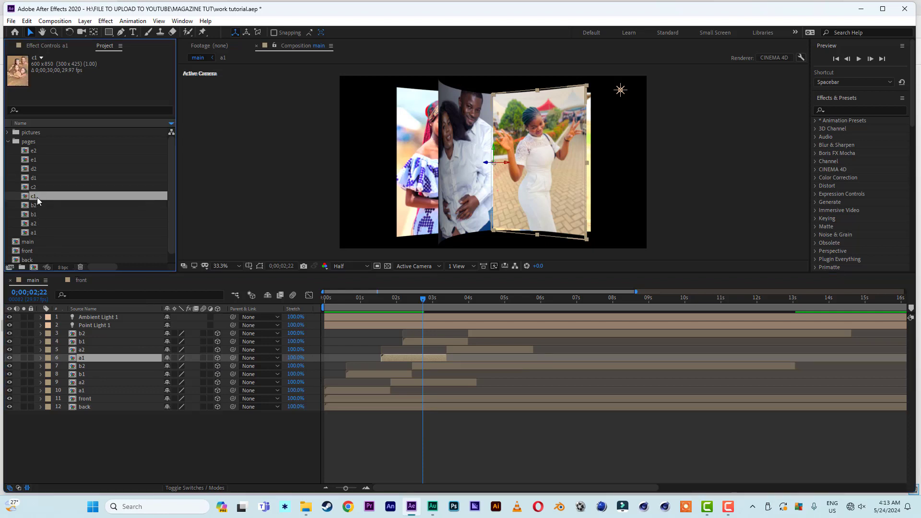
left_click_drag(36, 196, 85, 358)
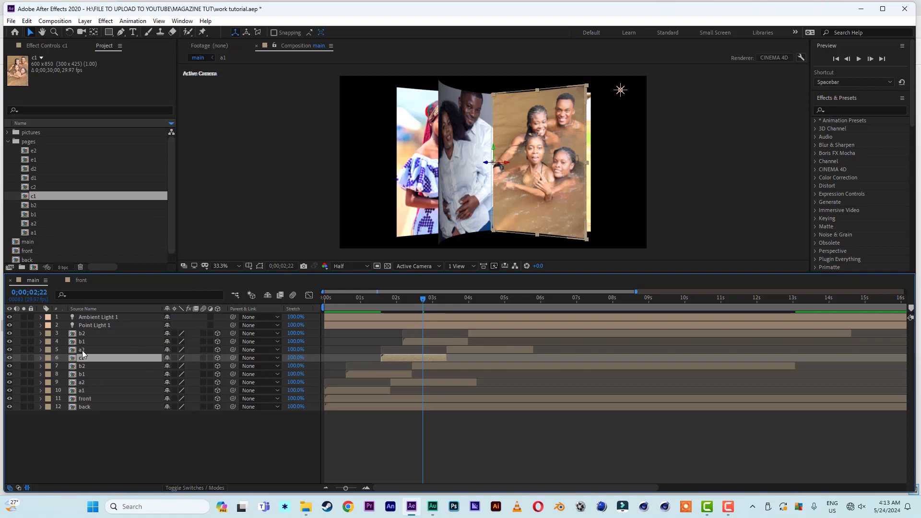
left_click(82, 350)
left_click(36, 187)
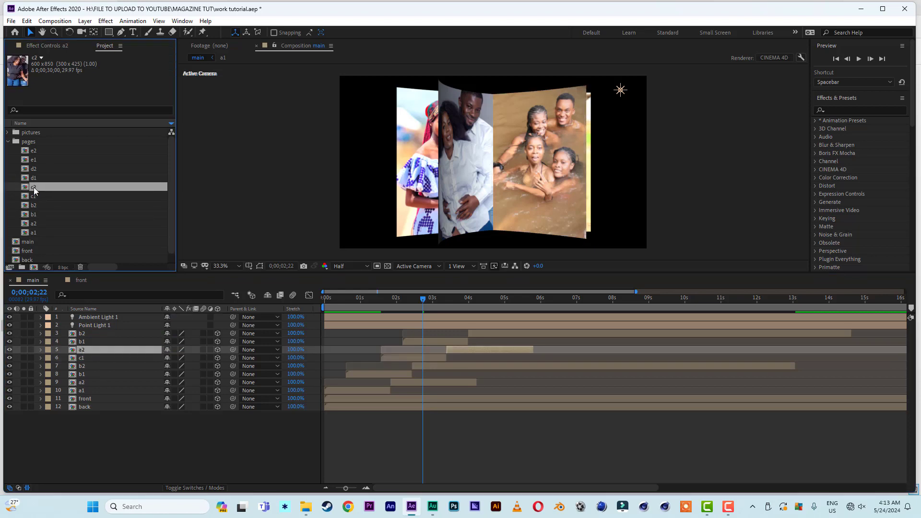
left_click_drag(33, 187, 84, 347)
Replace the source of the duplicated b1 layer with d1 and of the duplicated b2 layer with d2
left_click(91, 343)
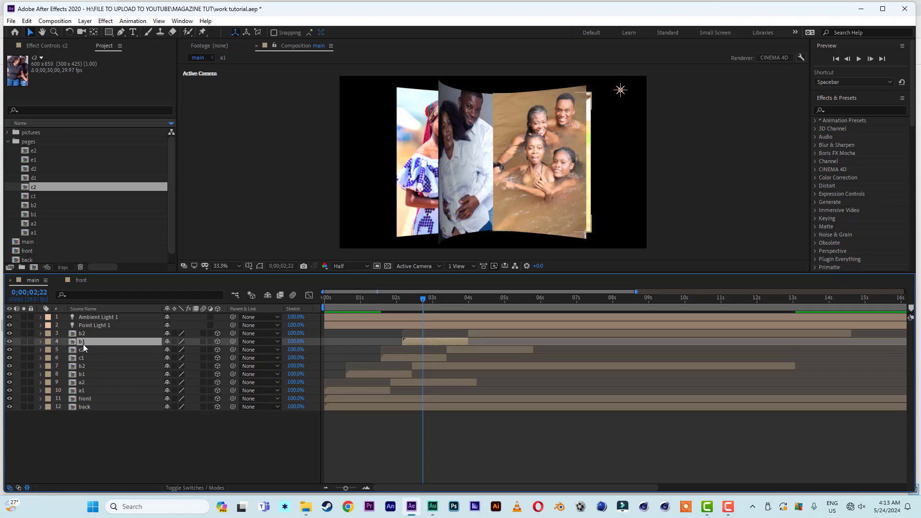
left_click(33, 179)
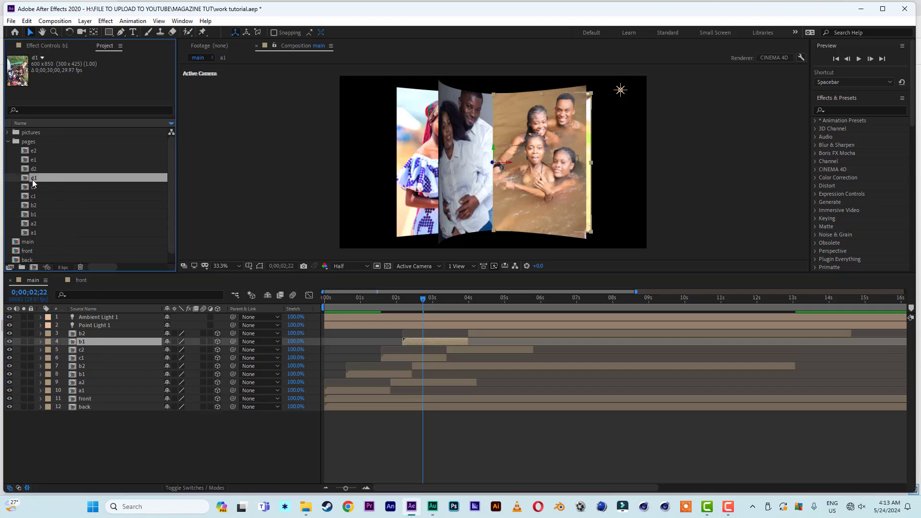
left_click_drag(32, 181, 84, 339)
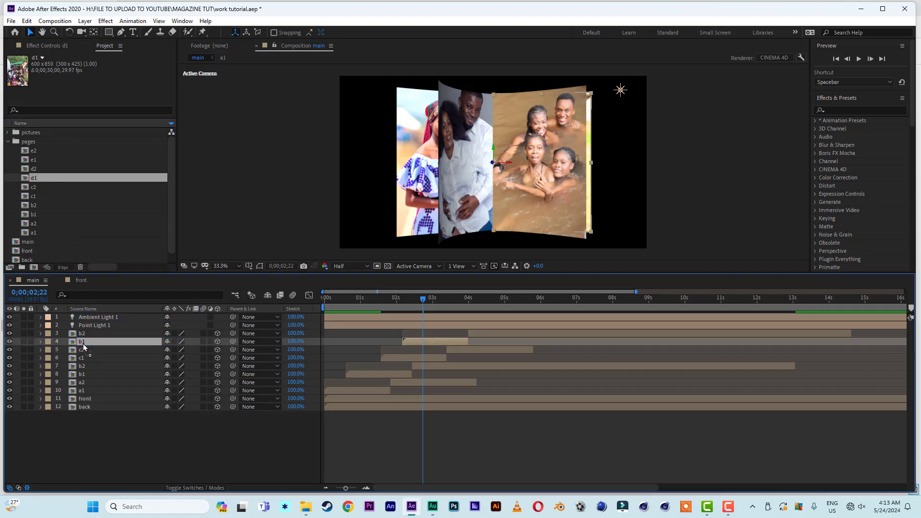
left_click(83, 335)
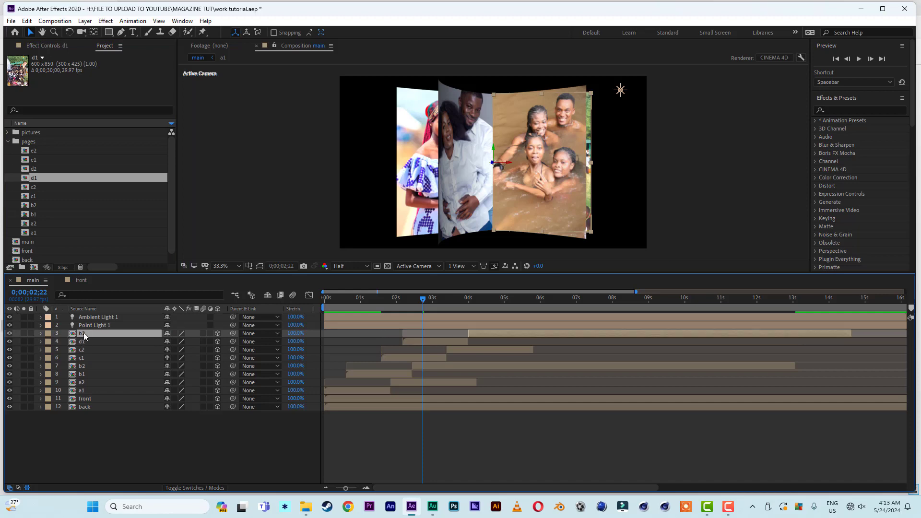
left_click(37, 170)
left_click_drag(35, 172, 83, 339)
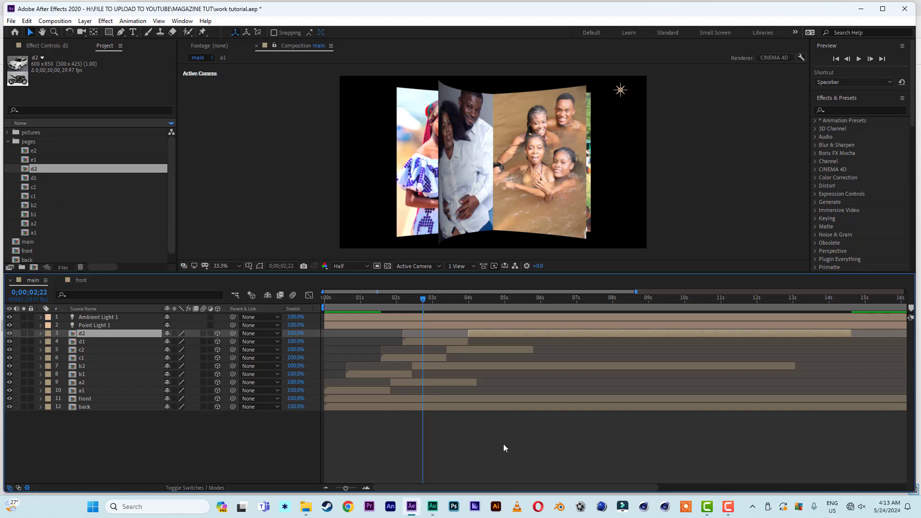
Reveal the Position of layers c1, c2, d1 and d2, and check the Position of layer b2 for comparison
left_click(82, 358)
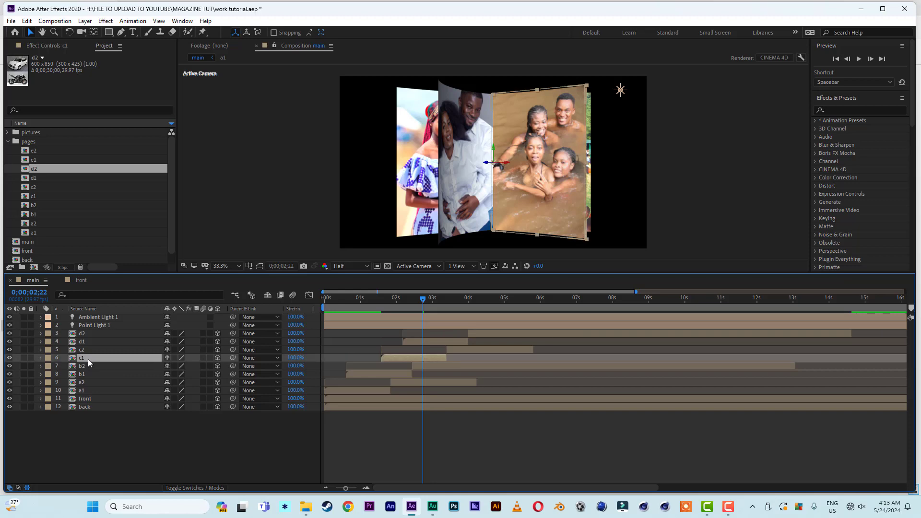
left_click(84, 333, "shift")
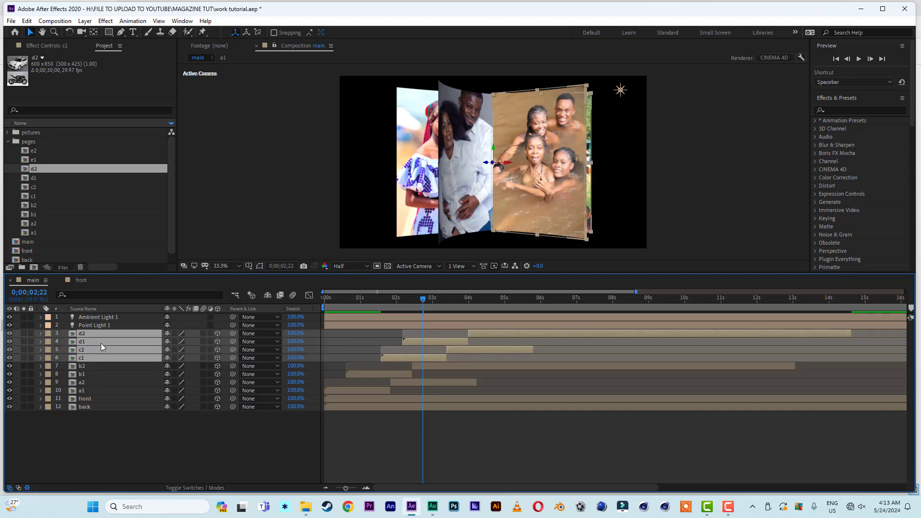
key("p")
left_click(82, 398)
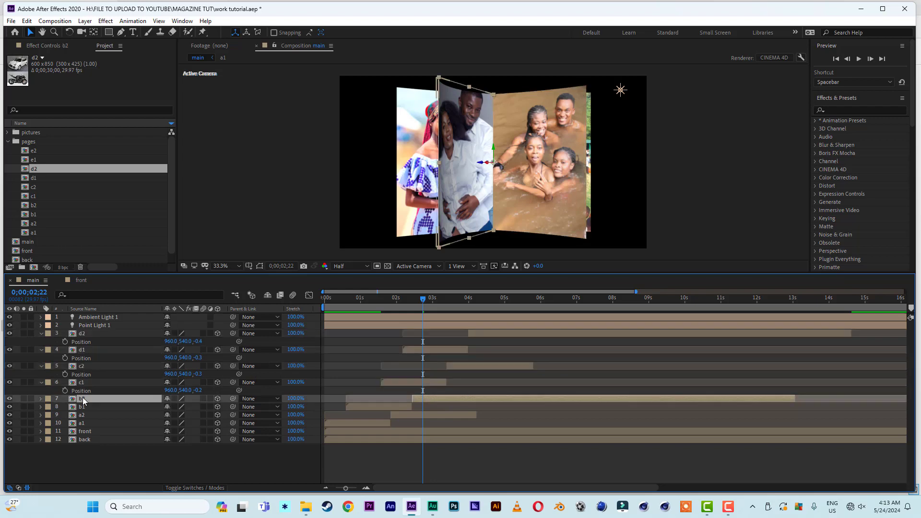
key("p")
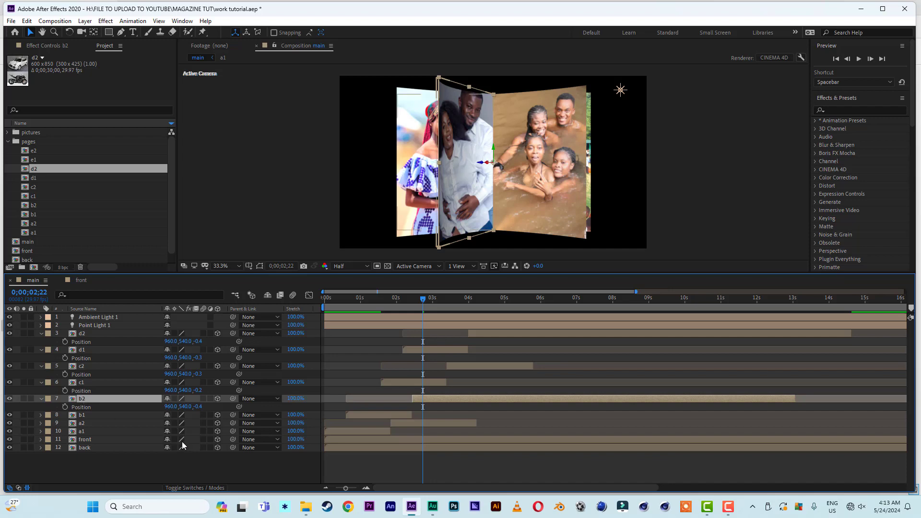
key("p")
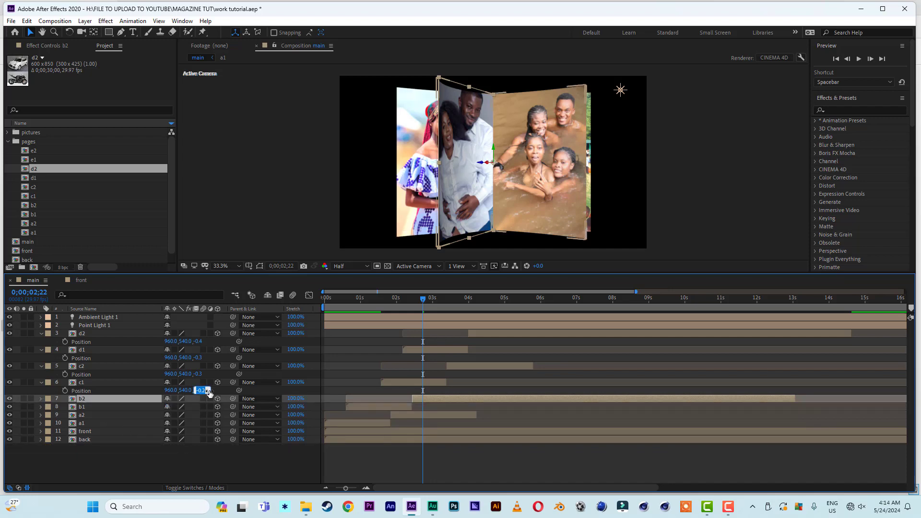
Set the Z position of layer c1 to -0.4 and of layer c2 to -0.5
left_click(207, 390)
key("BackSpace")
key("BackSpace")
type(".")
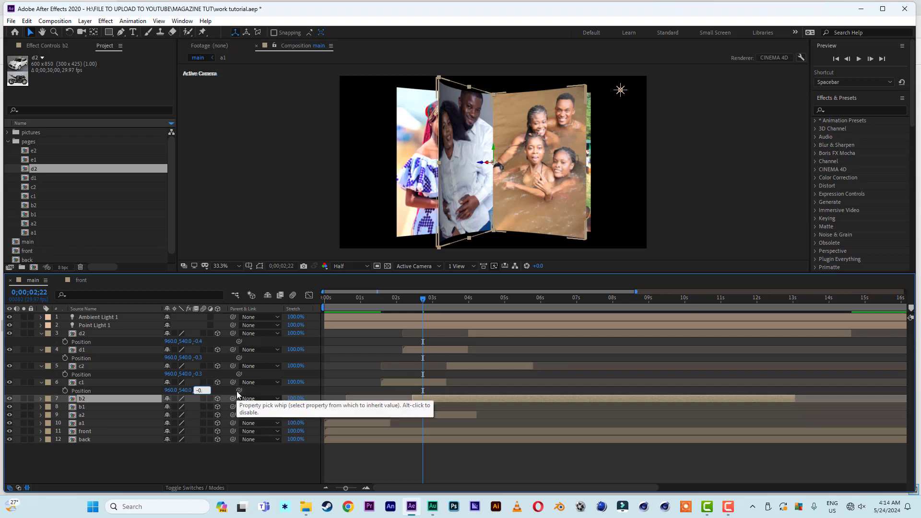
type("4")
left_click(185, 472)
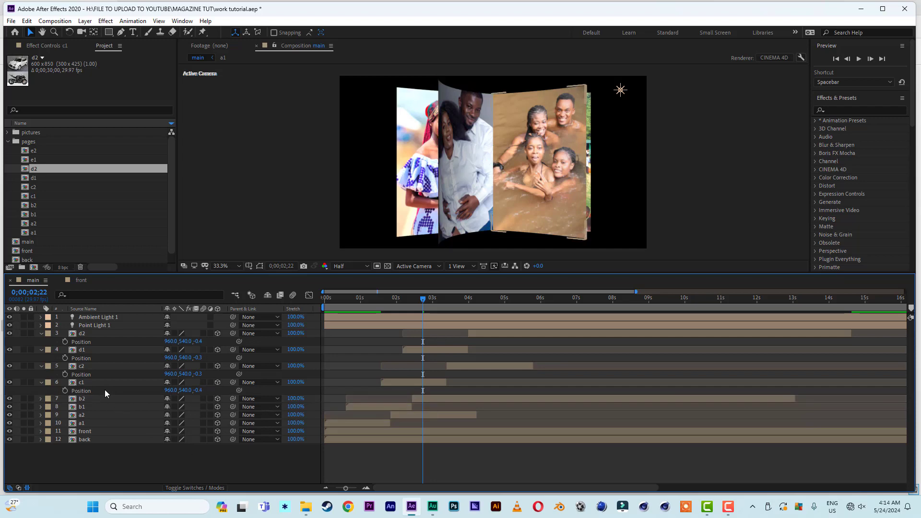
left_click(201, 374)
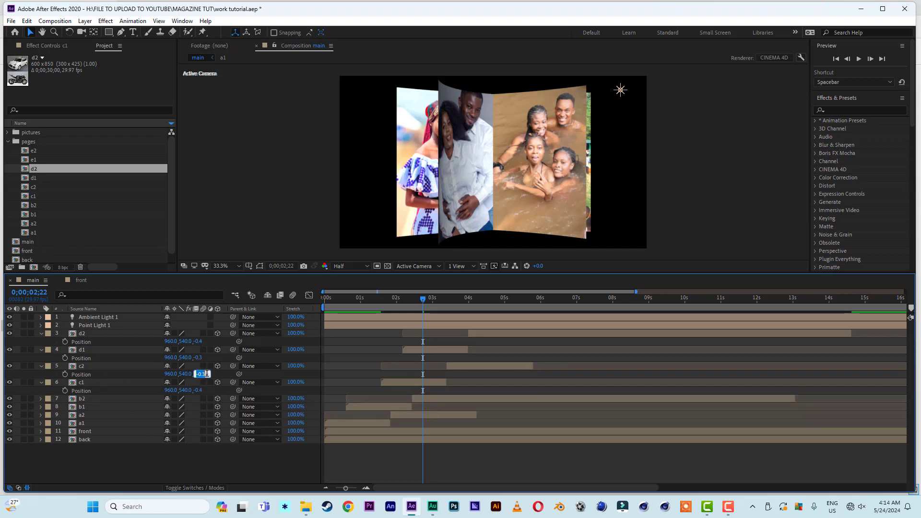
type("-0.5")
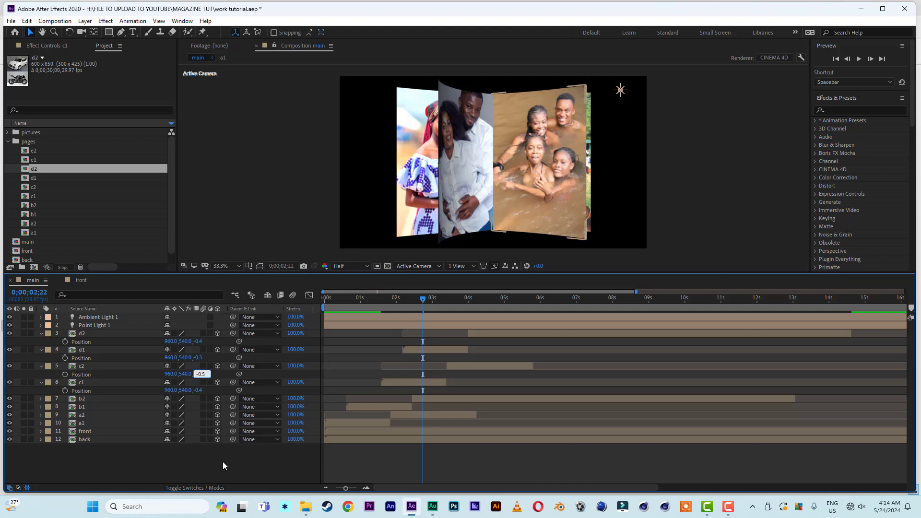
left_click(221, 472)
Set the Z position of layer d1 to -0.5 and of layer d2 to -0.6
left_click(82, 351)
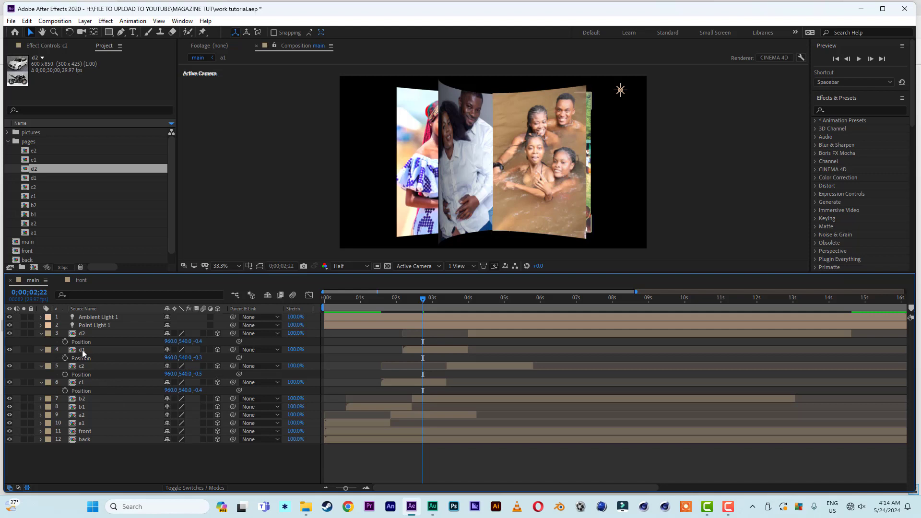
left_click(202, 358)
type("-0.")
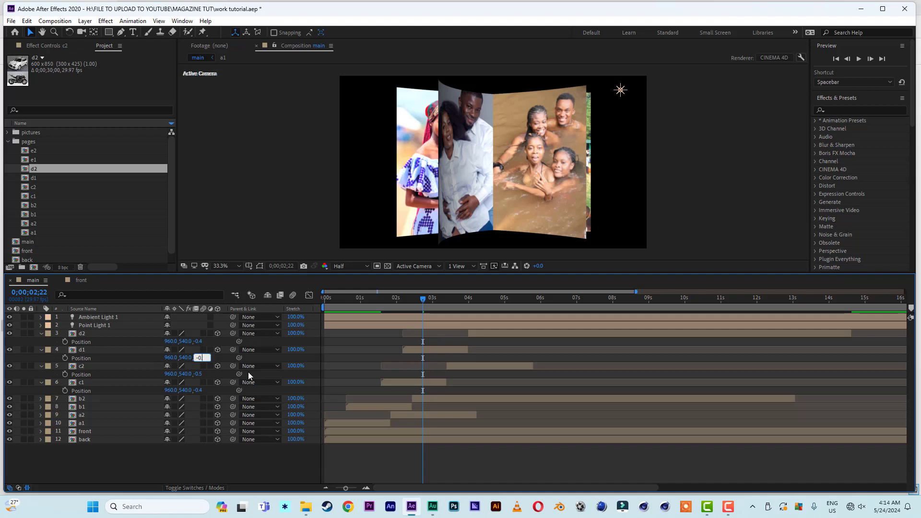
type("5")
key("Return")
left_click(83, 335)
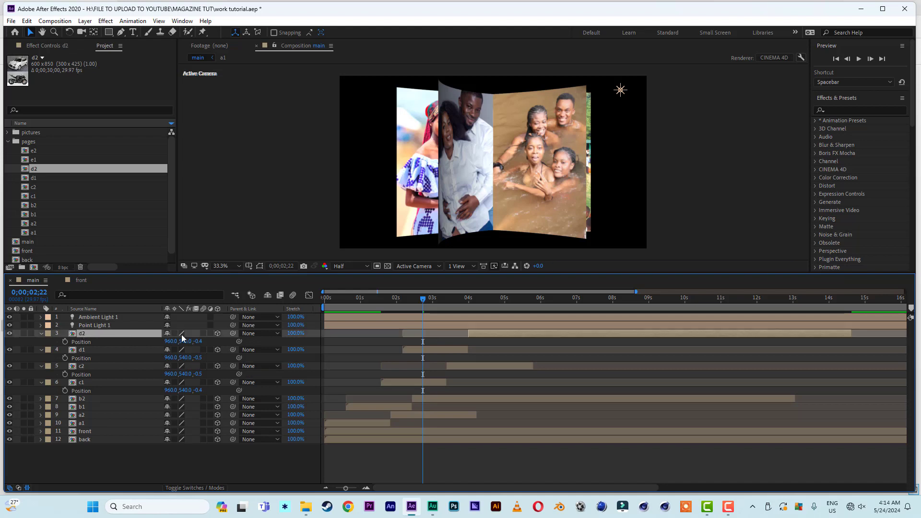
left_click(202, 341)
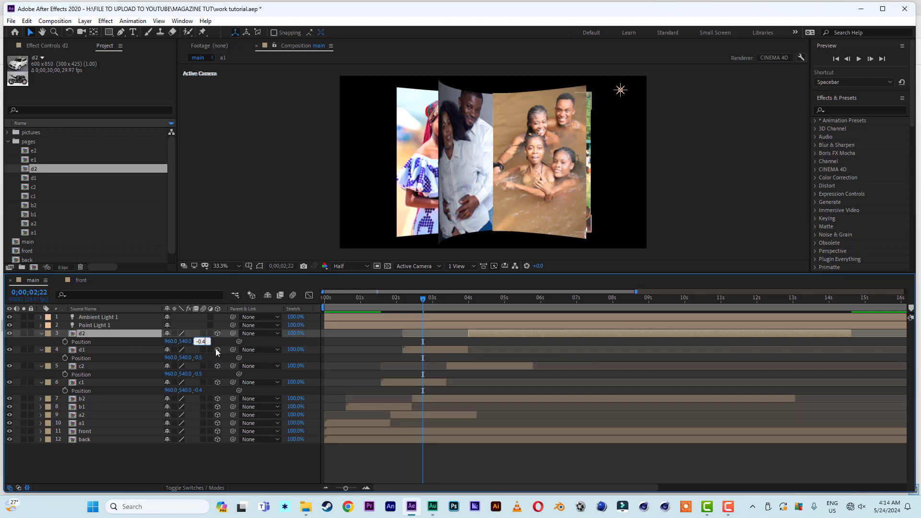
type("-0.6")
key("Return")
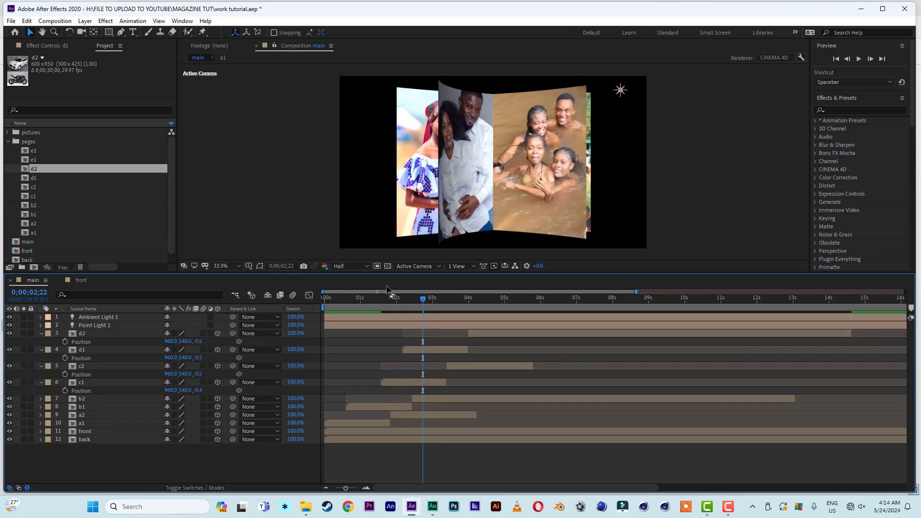
Preview the page-flip animation from the start to examine how all the pages stack and turn
left_click_drag(378, 302, 325, 301)
key("space")
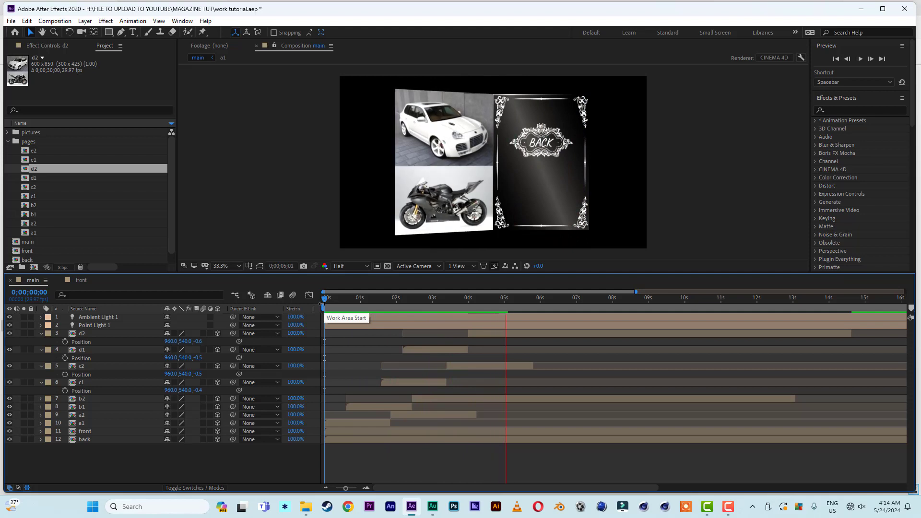
key("space")
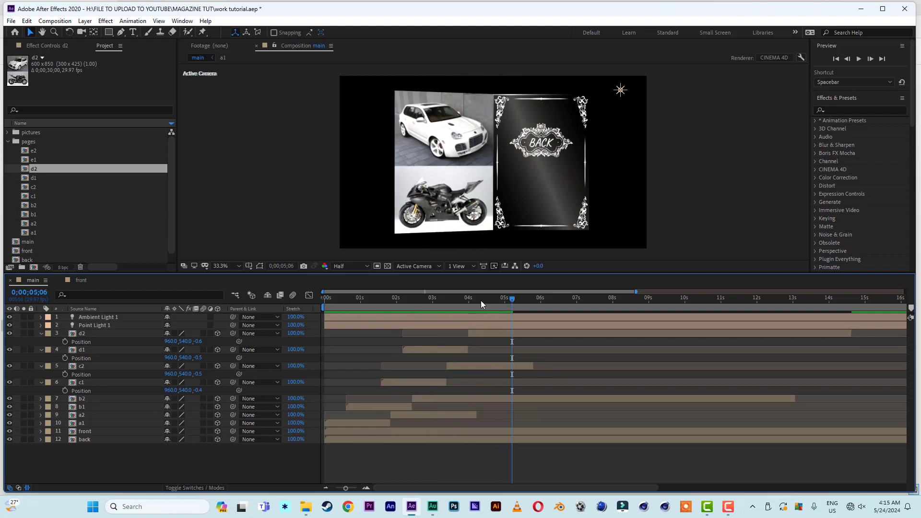
Collapse the Position properties of layers d2, d1, c2 and c1 in the main composition
left_click_drag(476, 300, 425, 301)
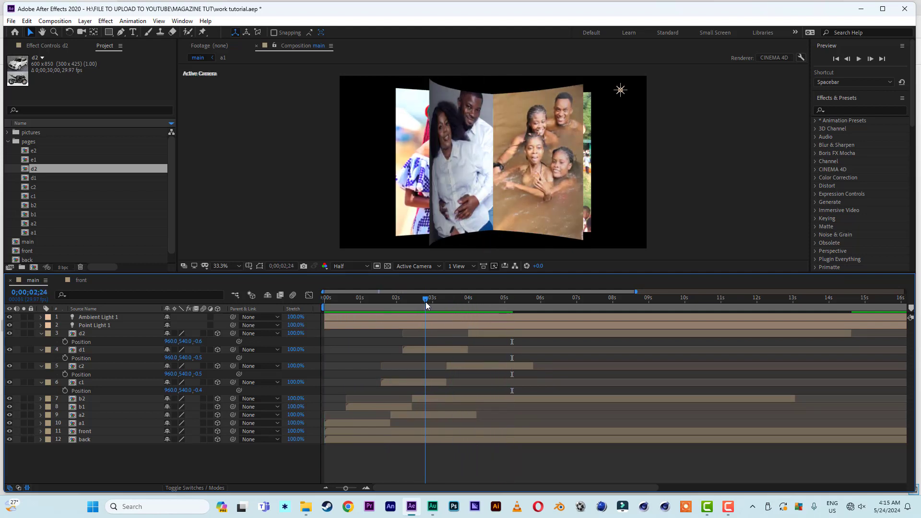
left_click(41, 333)
left_click(40, 342)
left_click(40, 349)
left_click(41, 357)
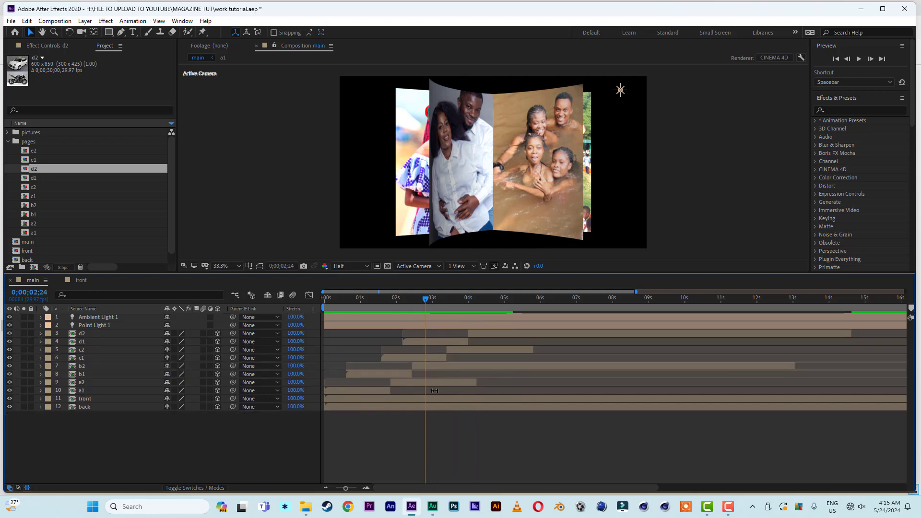
Split layer b2 at 0;00;04;13 and delete the part after the split
left_click(442, 367)
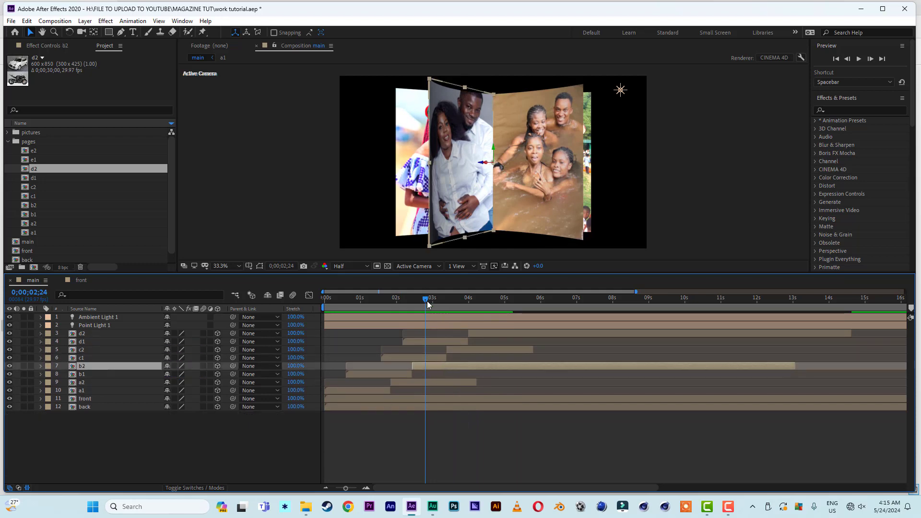
left_click_drag(426, 300, 485, 304)
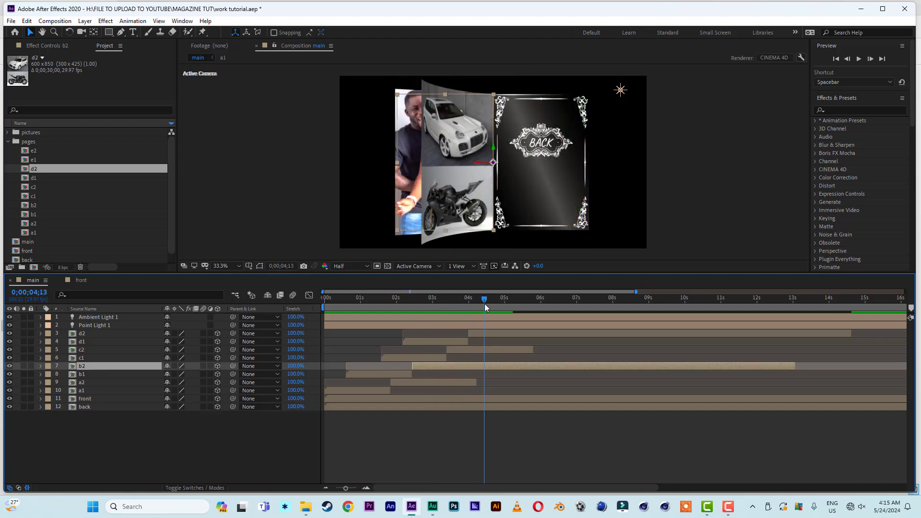
left_click(29, 22)
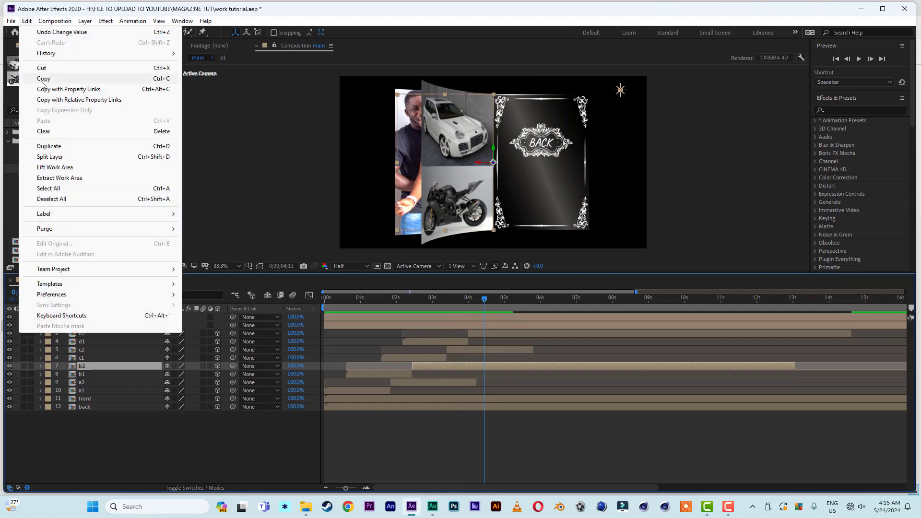
left_click(56, 159)
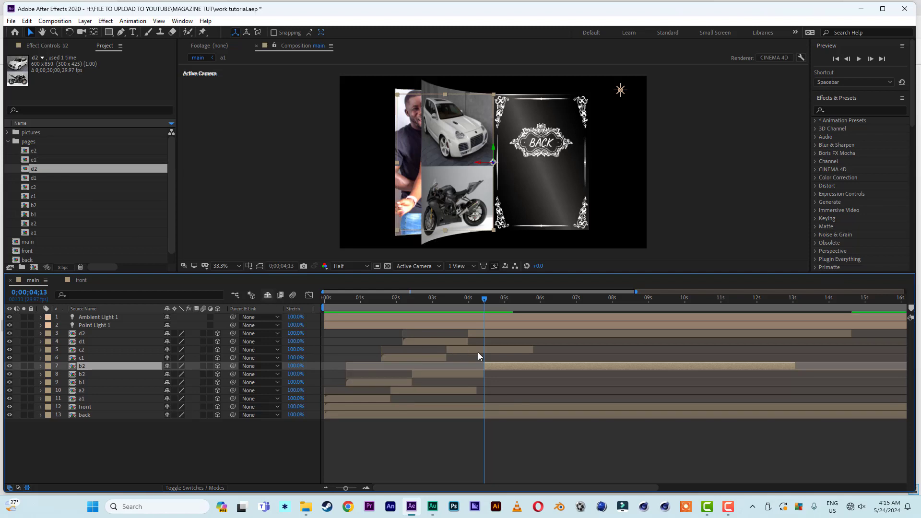
key("Delete")
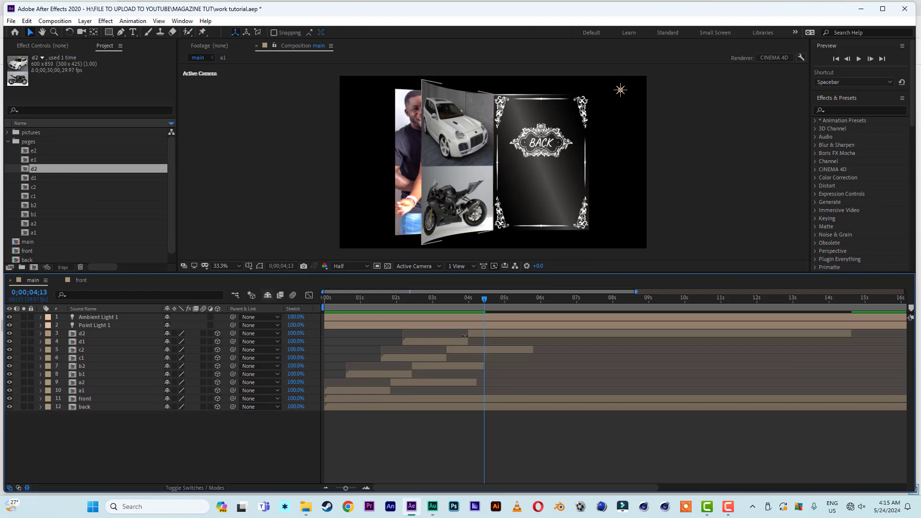
Shift layers c1, c2, d1 and d2 together so that c1 starts at about 0;00;01;22, and preview the animation from the start
left_click(419, 303)
key("space")
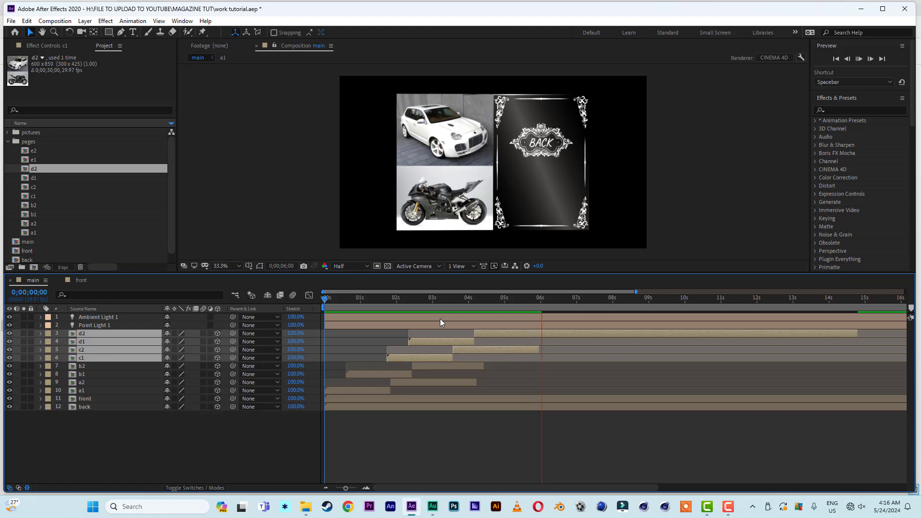
left_click(338, 297)
key("space")
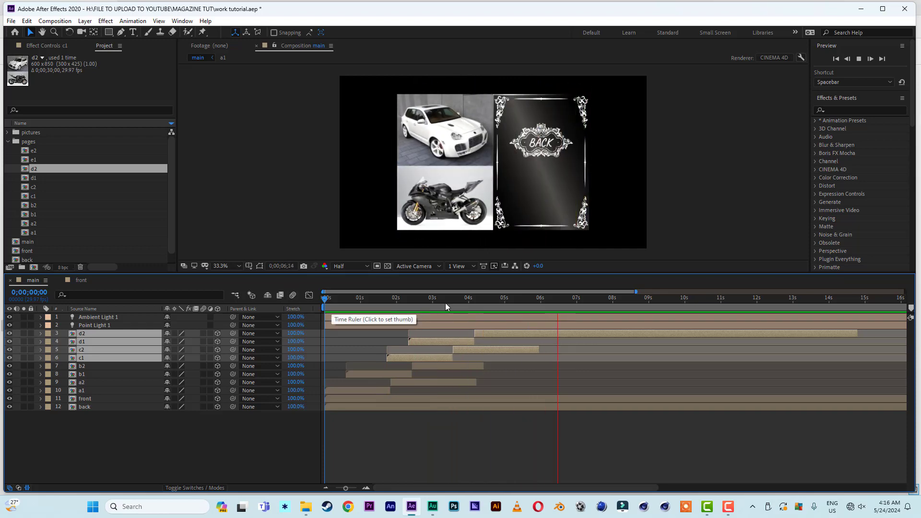
Replay the last page flip from 0;00;03;28, and save the project
left_click_drag(448, 300, 466, 307)
key("space")
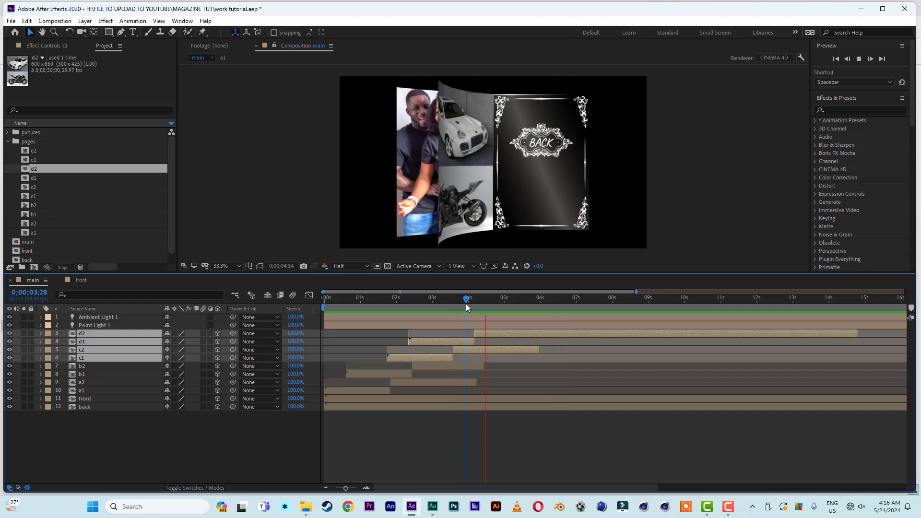
key("space")
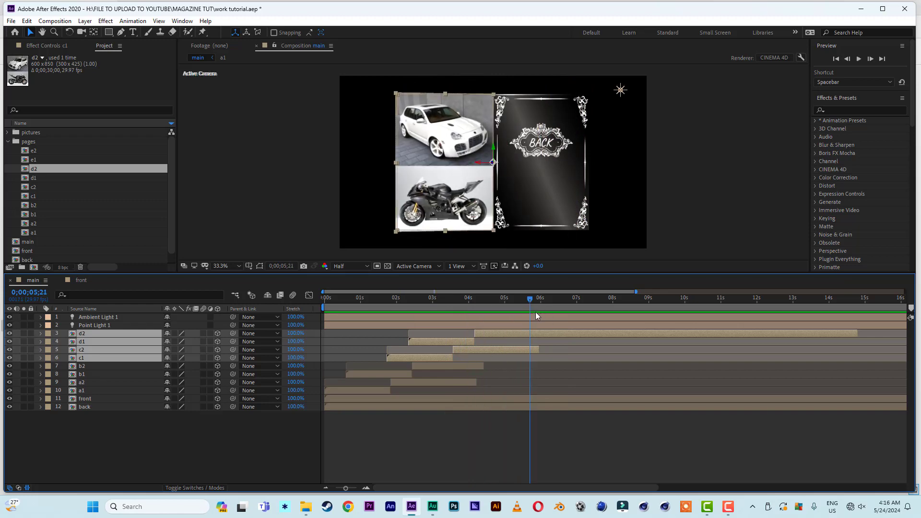
left_click(11, 21)
left_click(24, 110)
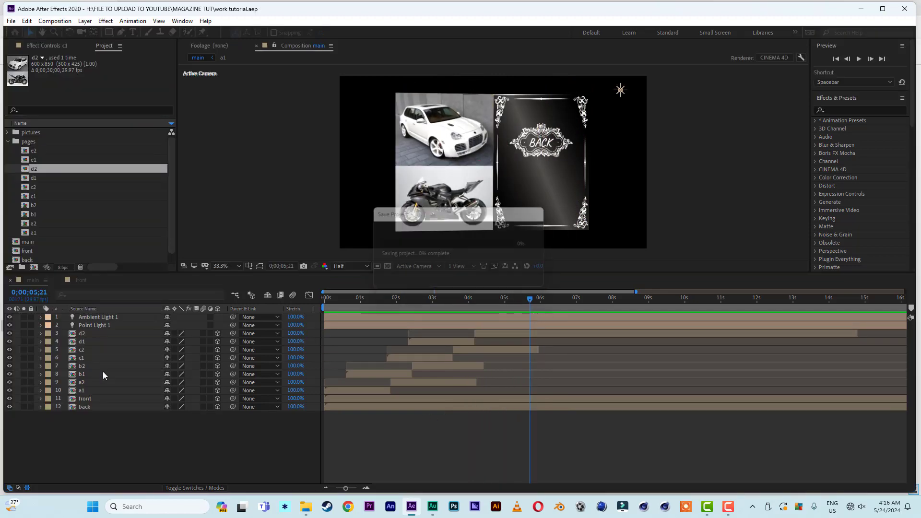
Duplicate the eight page layers a1 to d2 and stack the copies together above the originals, below the lights
left_click(82, 392)
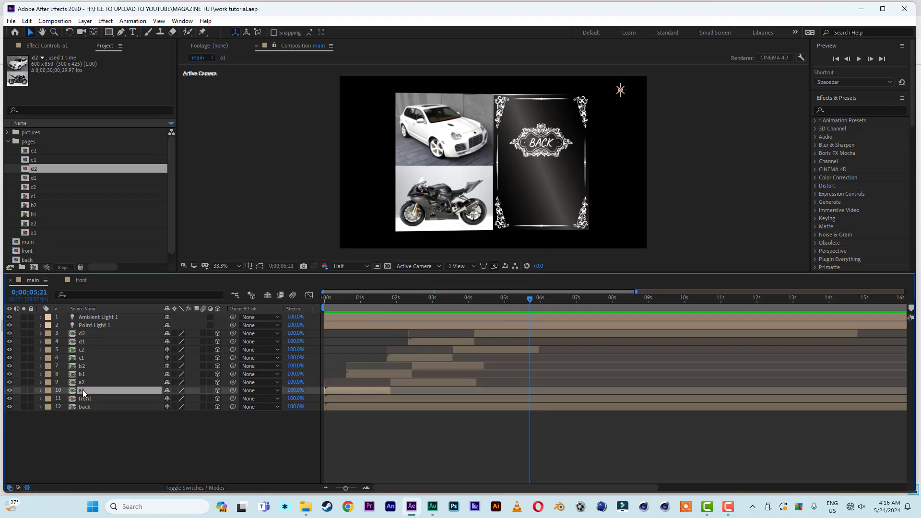
left_click(82, 333, "shift")
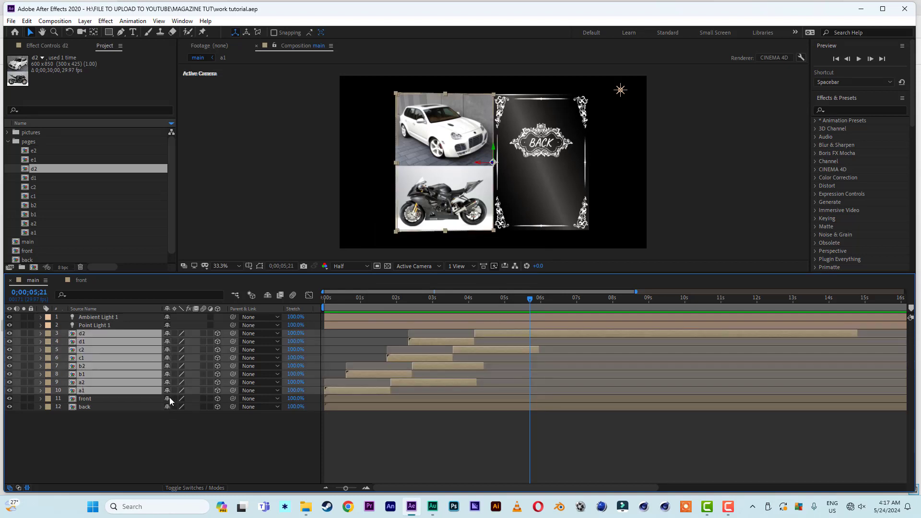
key("ctrl+d")
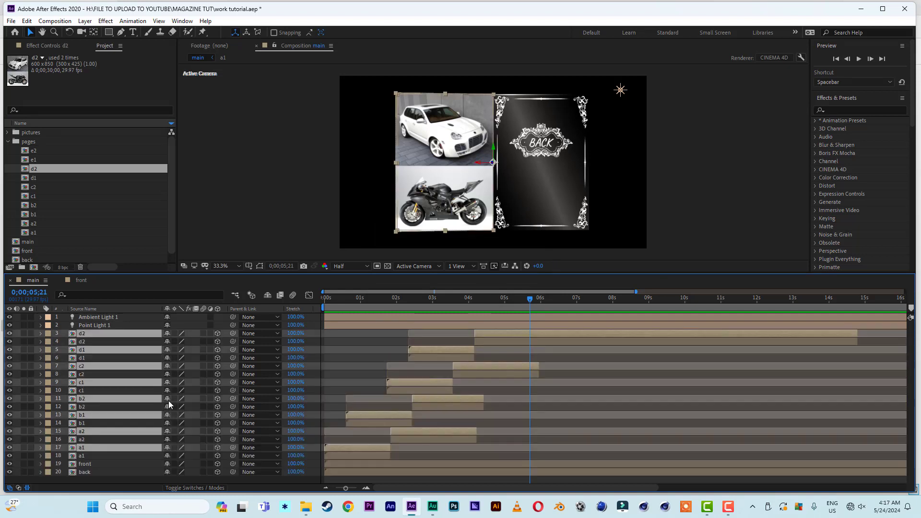
left_click_drag(81, 354, 82, 342)
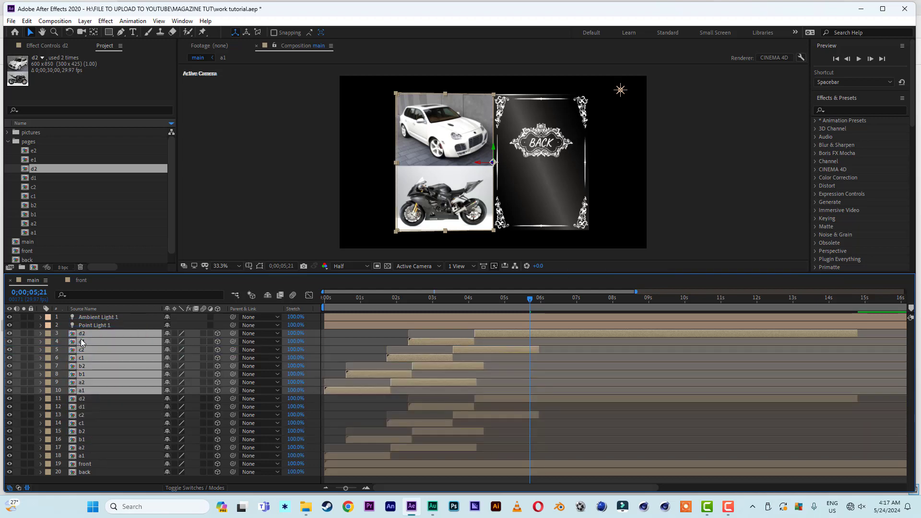
Label the eight duplicated layers Cyan, shift them so the copied a1 starts at about 0;00;03;09, and check the flips up to 0;00;06;24
left_click(48, 337)
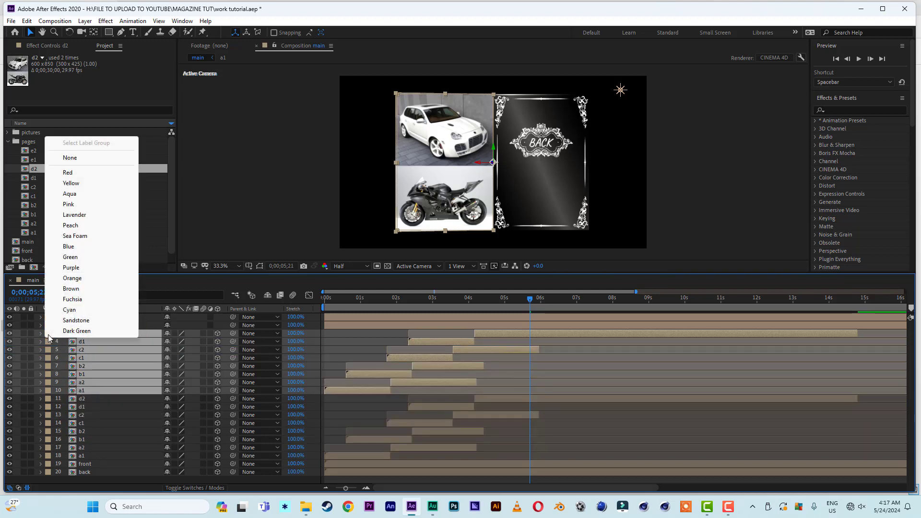
left_click(84, 306)
left_click_drag(359, 390, 475, 390)
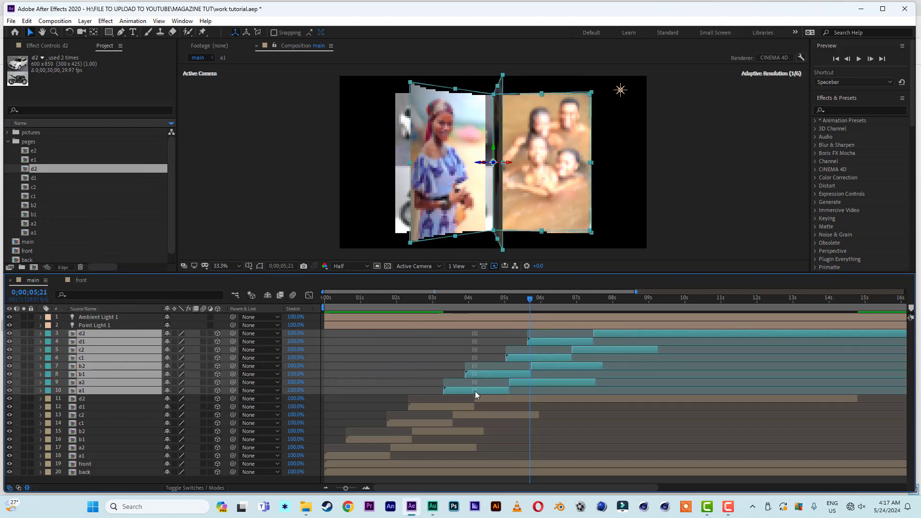
left_click(434, 302)
left_click_drag(437, 304, 570, 315)
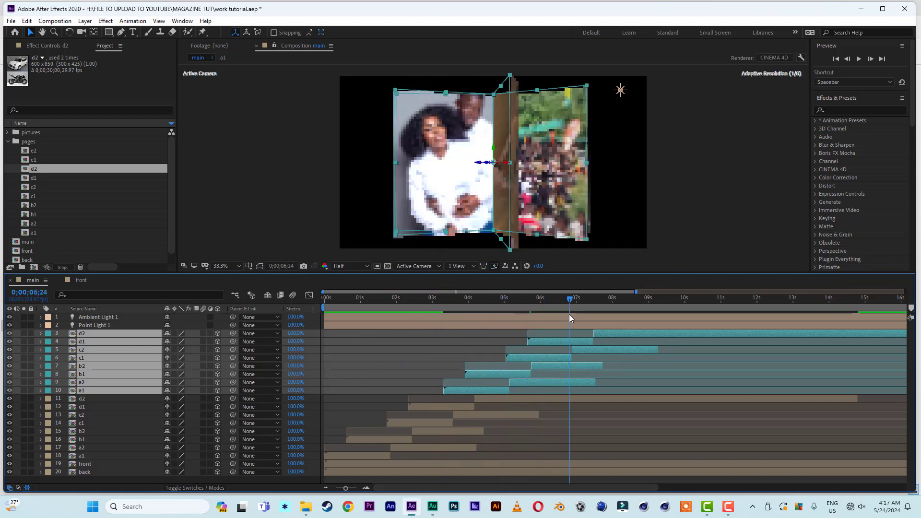
Save the project and preview the page-flip animation from the start
left_click(10, 21)
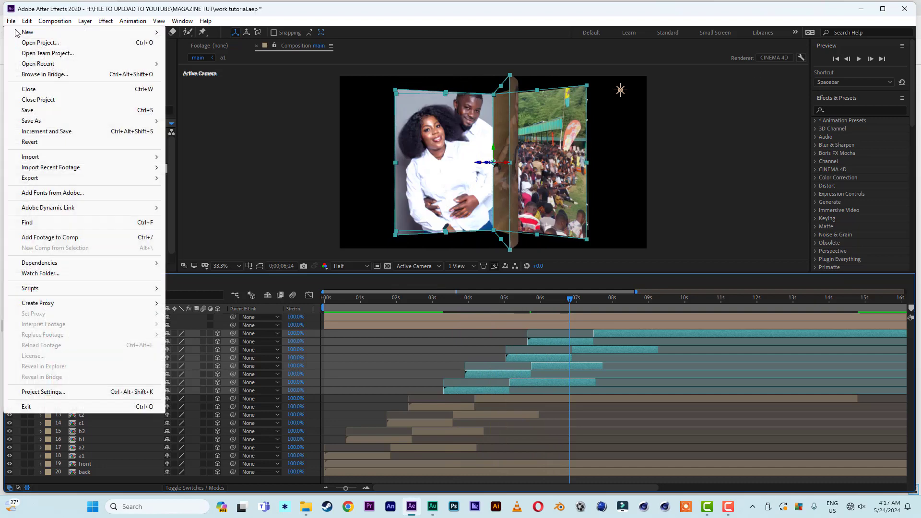
left_click(24, 110)
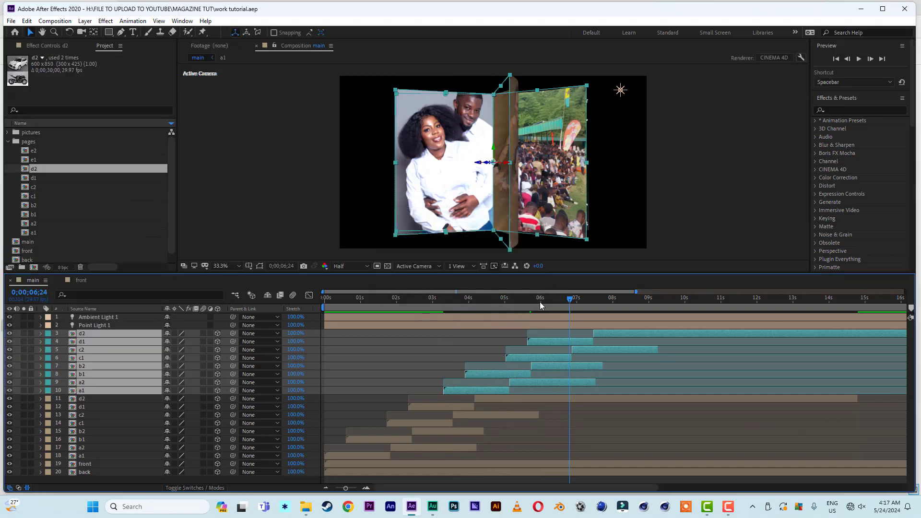
left_click_drag(371, 311, 279, 299)
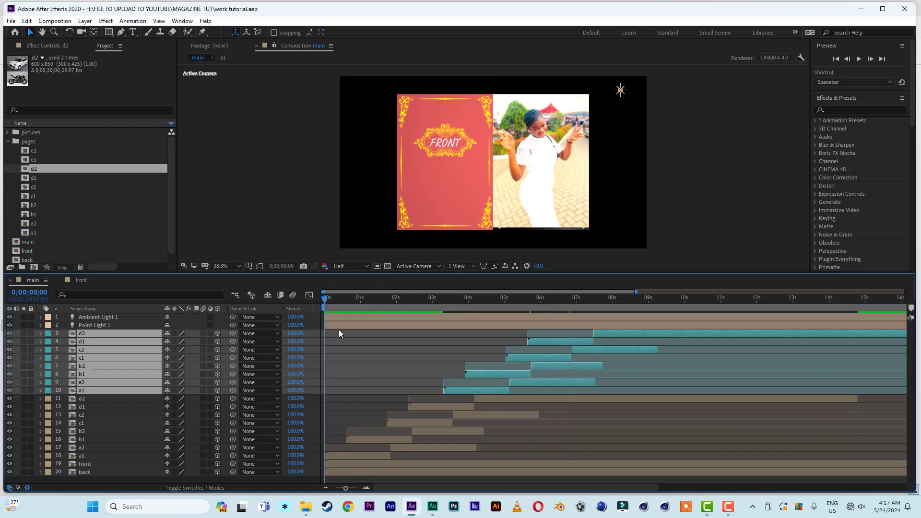
key("space")
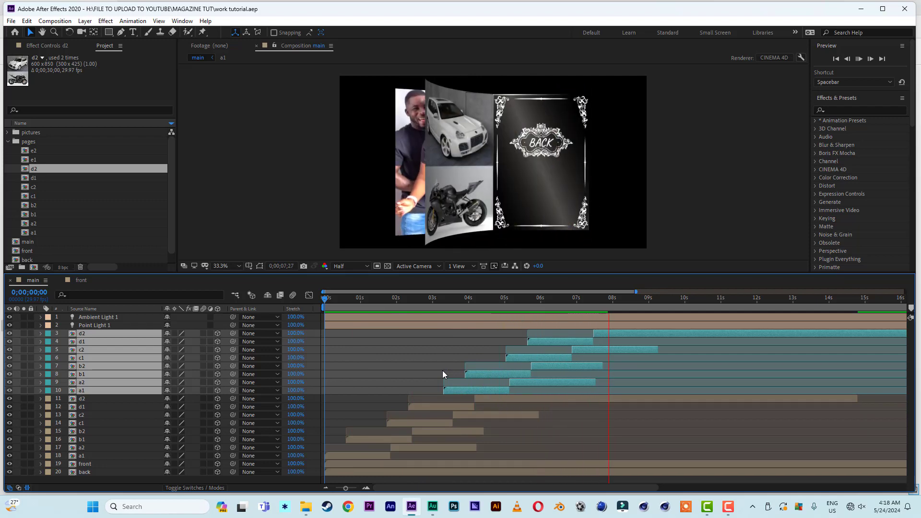
Split the original d2 layer at 0;00;06;07 and delete the part after the split
left_click(444, 407)
left_click(506, 303)
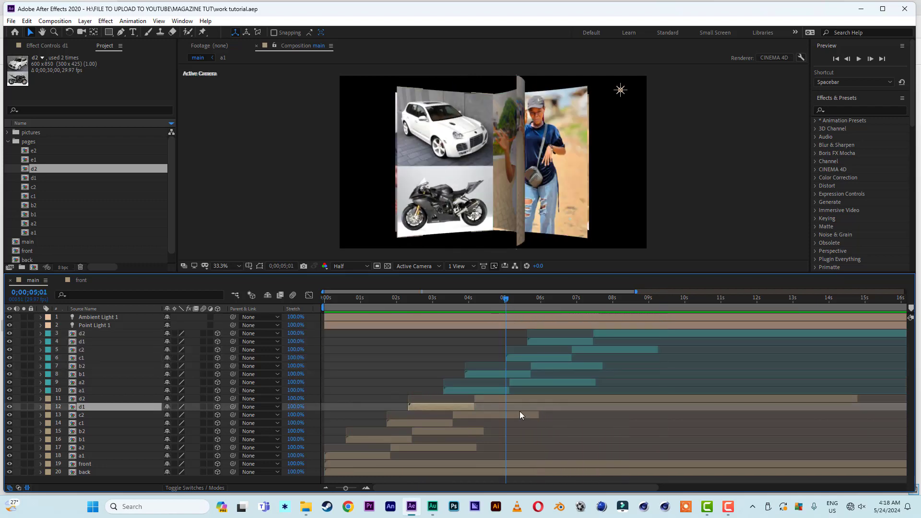
left_click(523, 397)
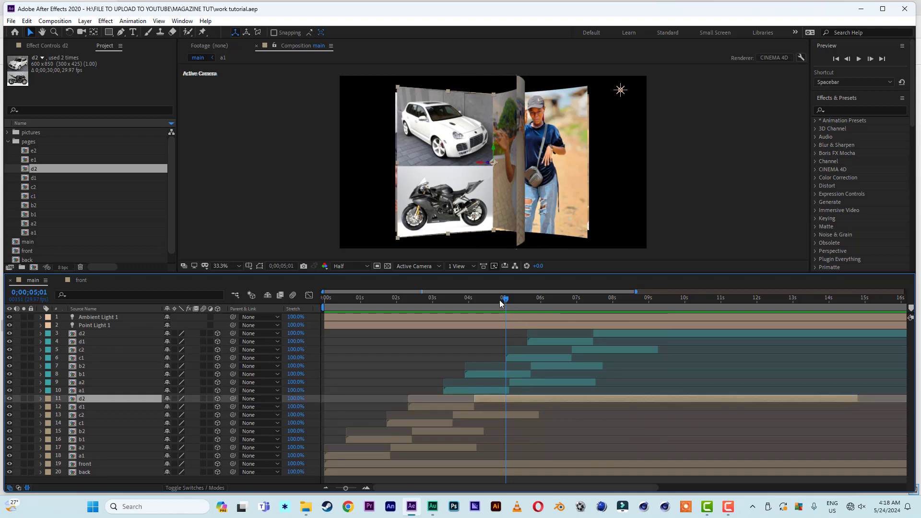
left_click_drag(508, 301, 551, 307)
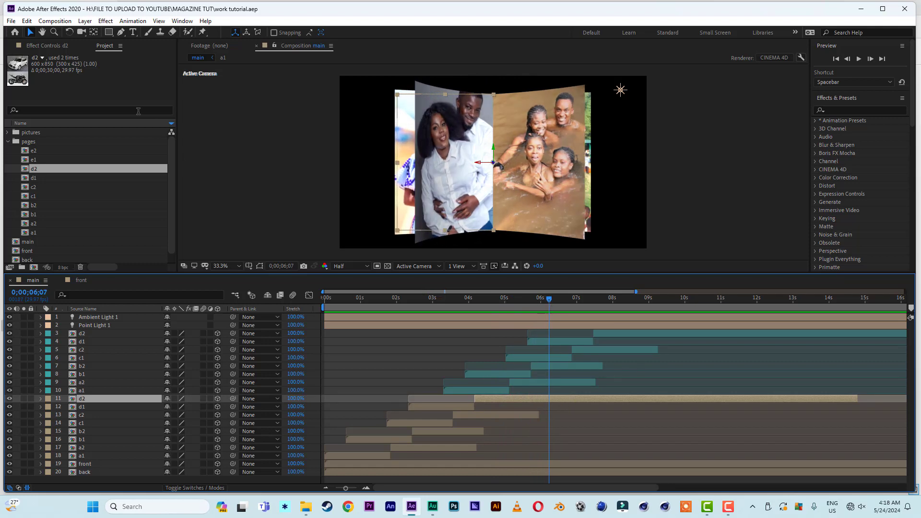
left_click(30, 22)
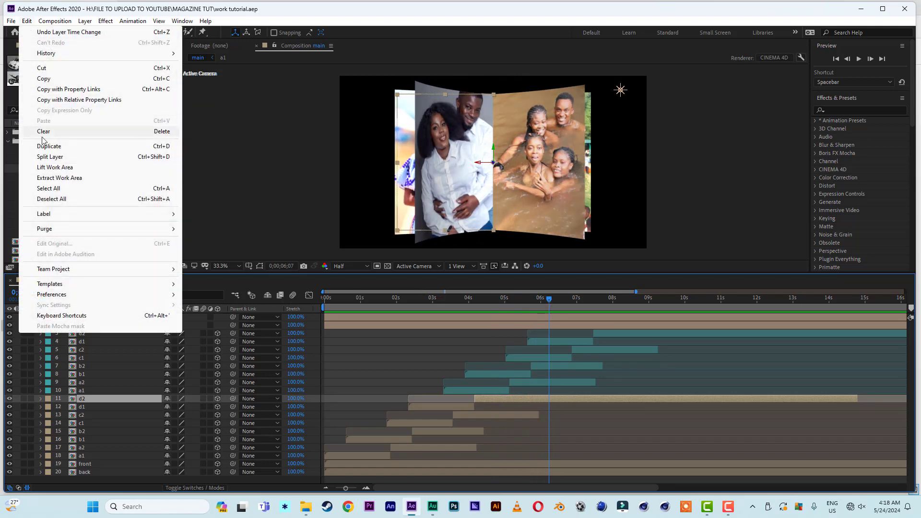
left_click(67, 157)
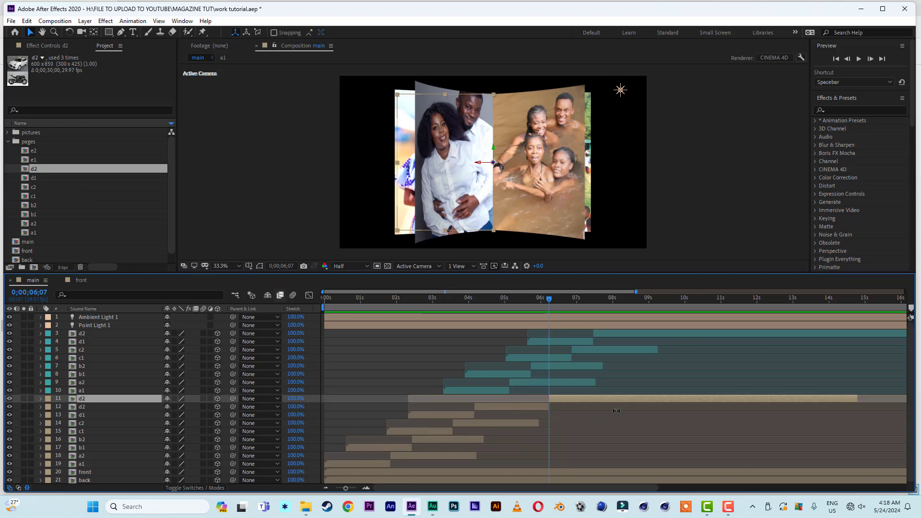
key("Delete")
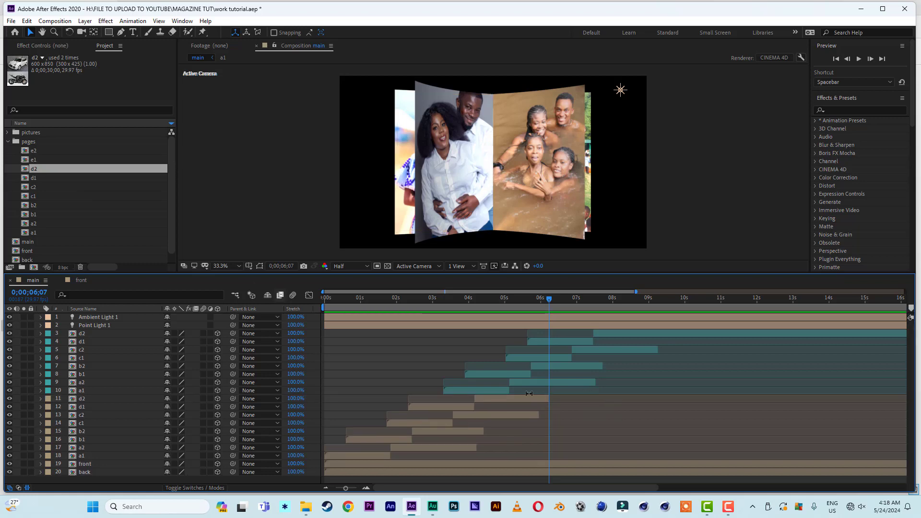
Save the project and check the Position value of the original d2 layer
left_click(11, 21)
left_click(21, 110)
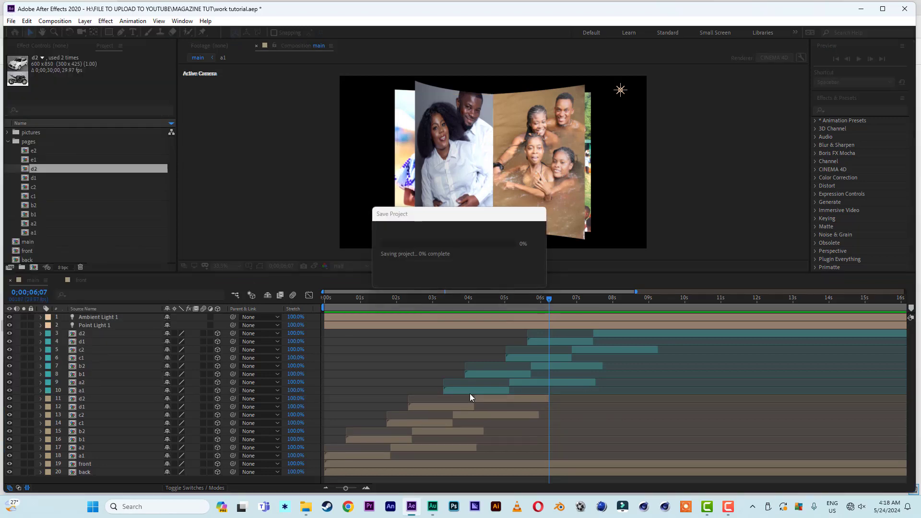
left_click(518, 400)
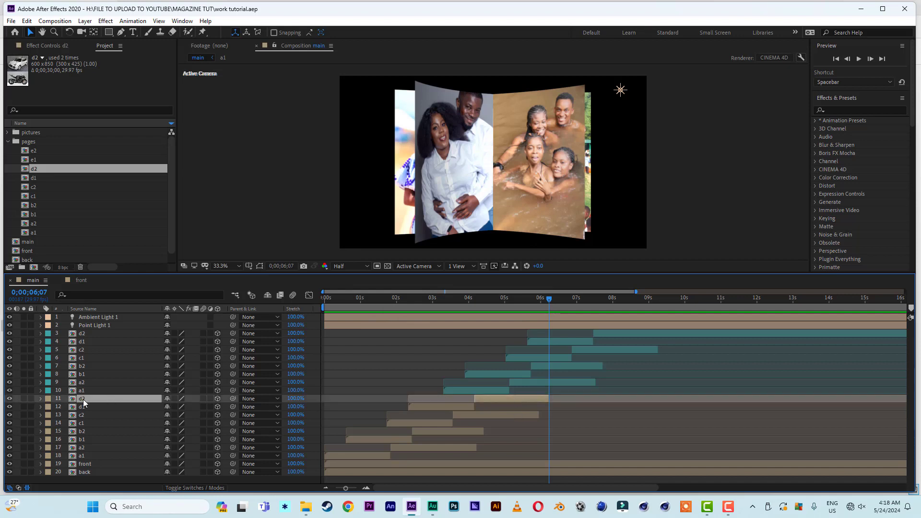
key("p")
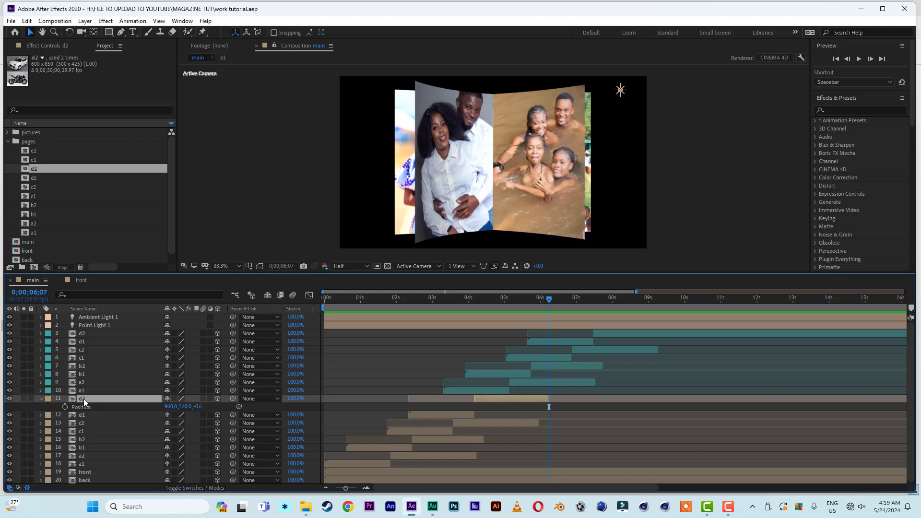
key("p")
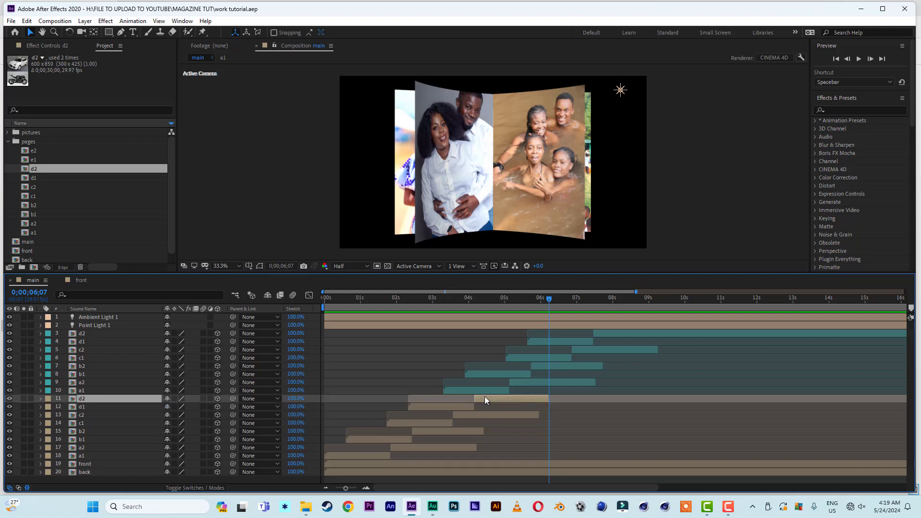
Reveal Position on the eight Cyan layers a1 to d2 and set their Z values together, first to -0.6 and finally to -0.7
left_click(482, 390)
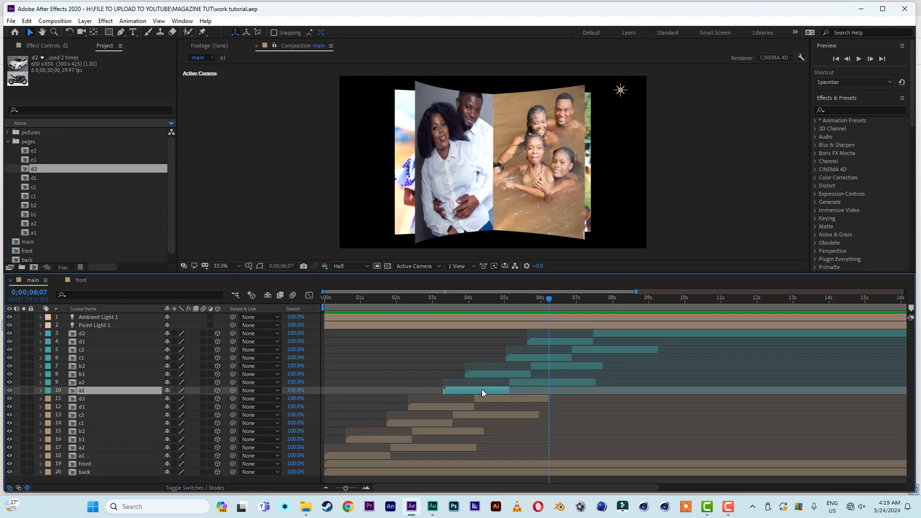
left_click(86, 336, "shift")
key("p")
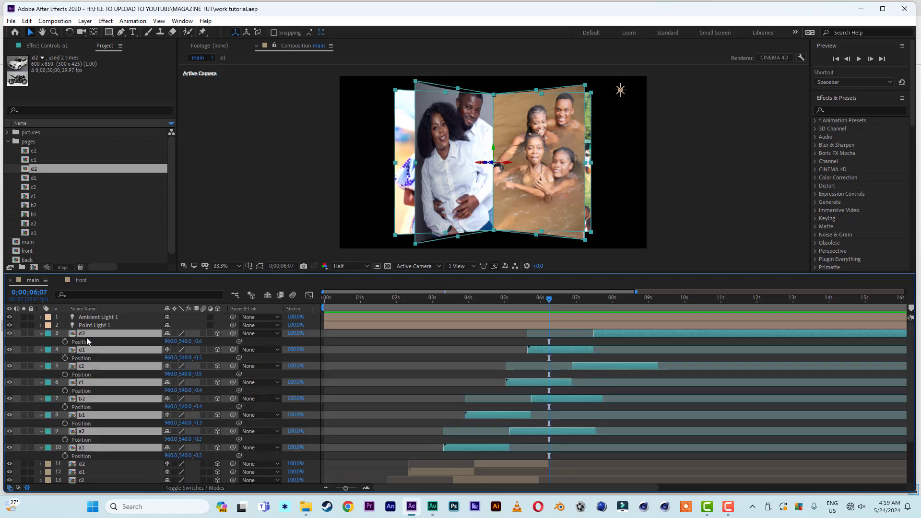
scroll(96, 430, "down", 1)
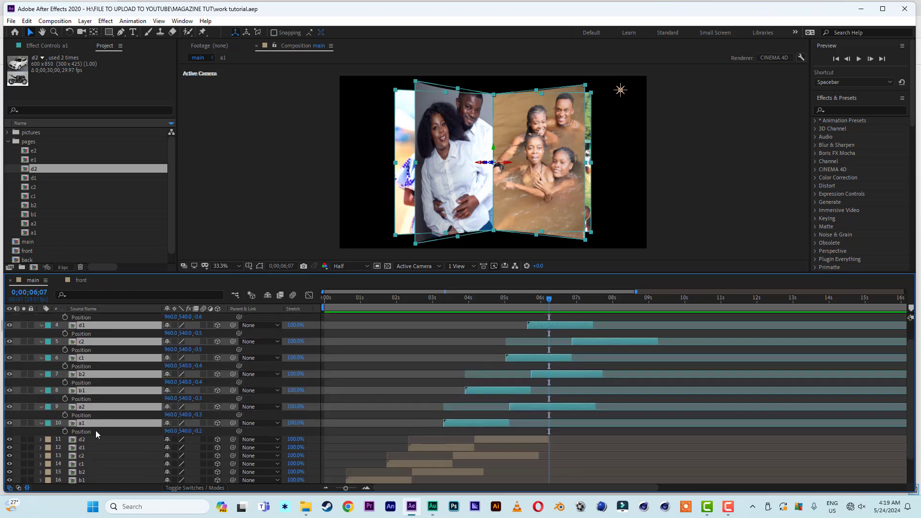
left_click(198, 431)
type("-0.6")
left_click(203, 415)
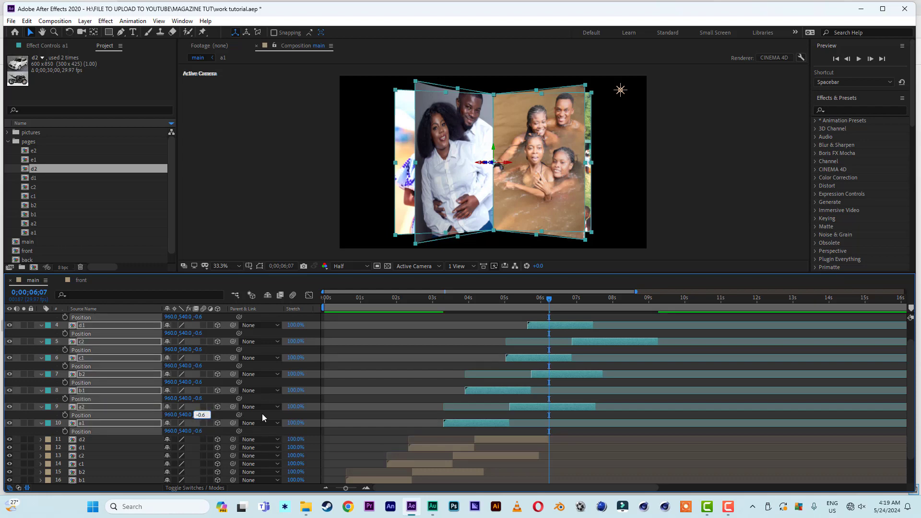
type("-0")
left_click(128, 393)
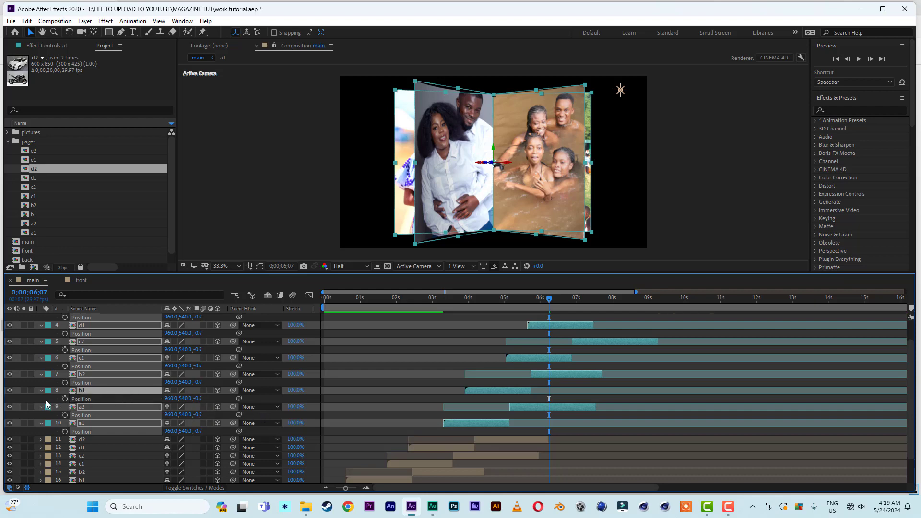
Deselect the Cyan layers and set the Z position of the Cyan a1 alone to -0.6
key("F2")
left_click(88, 392)
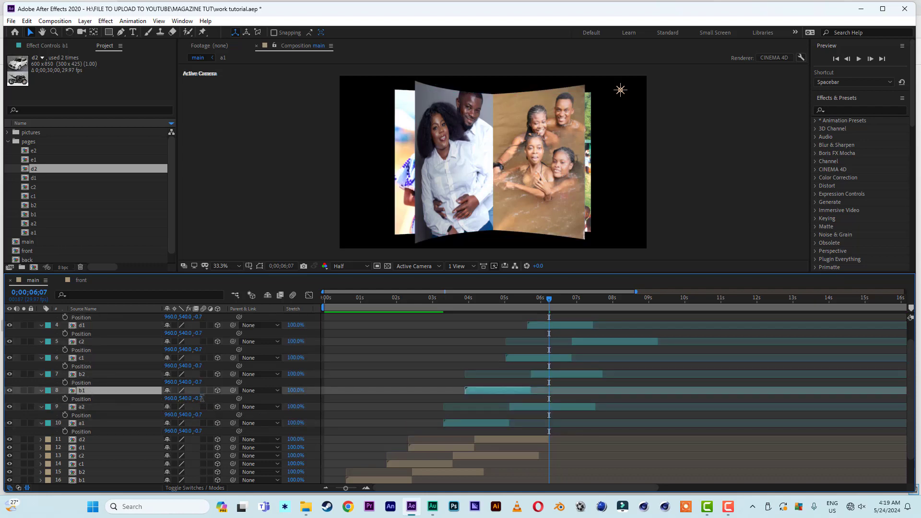
left_click(201, 399)
left_click(200, 432)
left_click(206, 431)
key("BackSpace")
type("6")
key("Return")
left_click(201, 398)
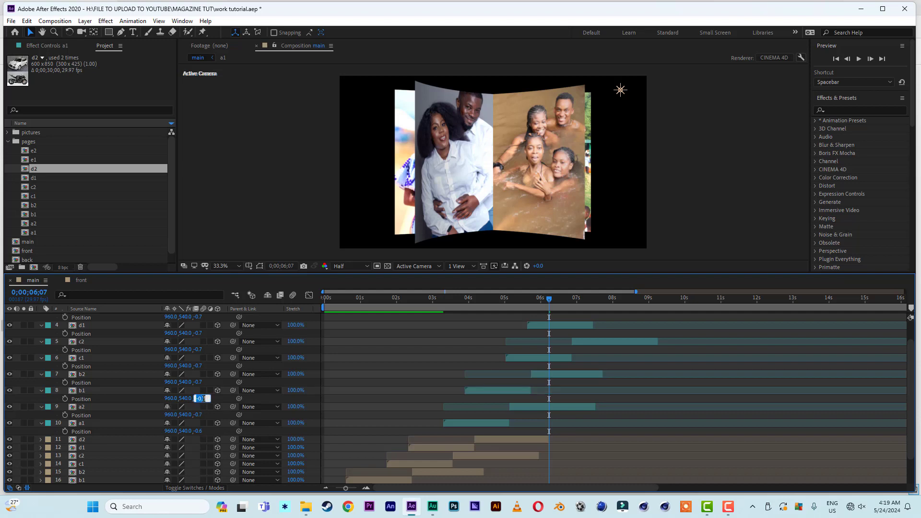
left_click(208, 398)
Set the Z position of the Cyan layers b2 and c1 to -0.8 each
left_click(201, 382)
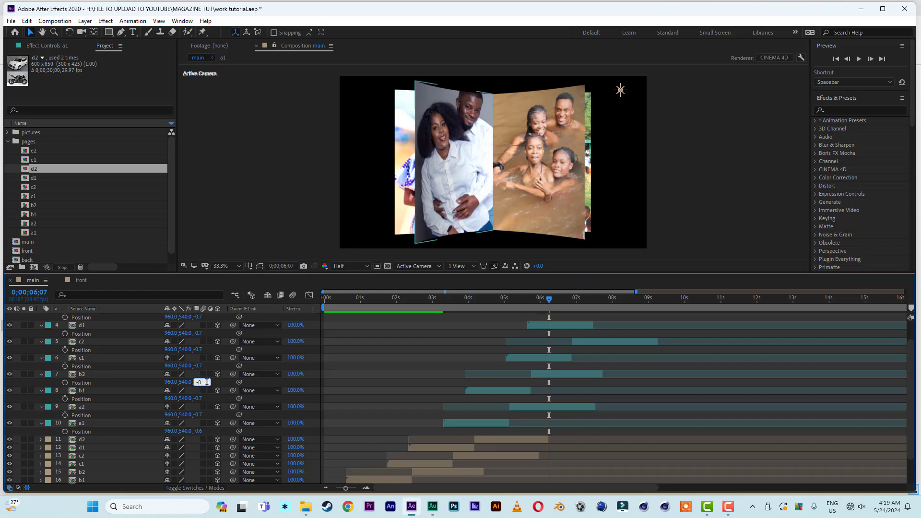
type("-0.8")
key("Return")
left_click(201, 366)
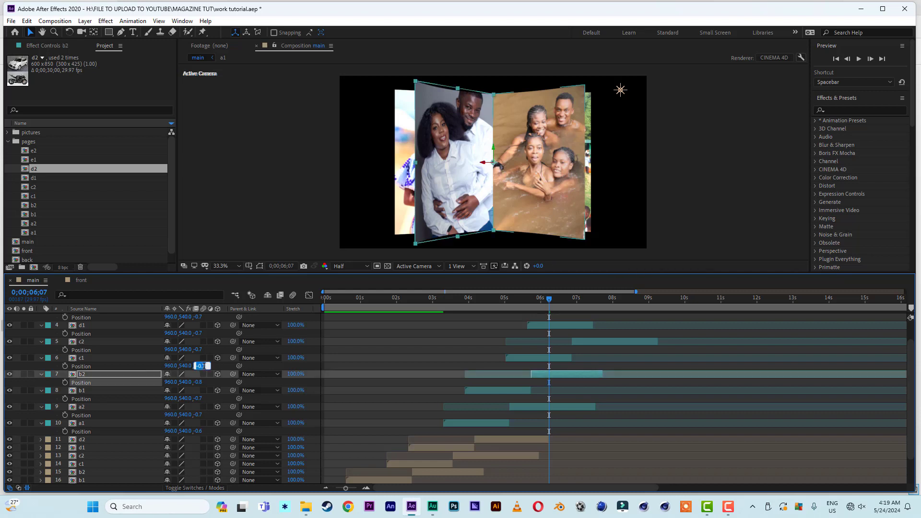
type("-0.8")
key("Return")
Set the Z position of the Cyan layers c2 and d1 to -0.9 each
left_click(201, 349)
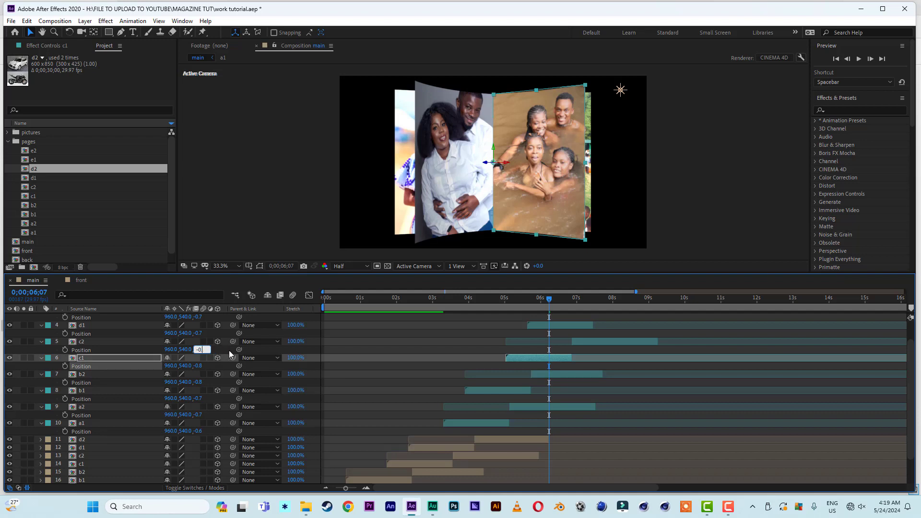
type("-0.9")
key("Return")
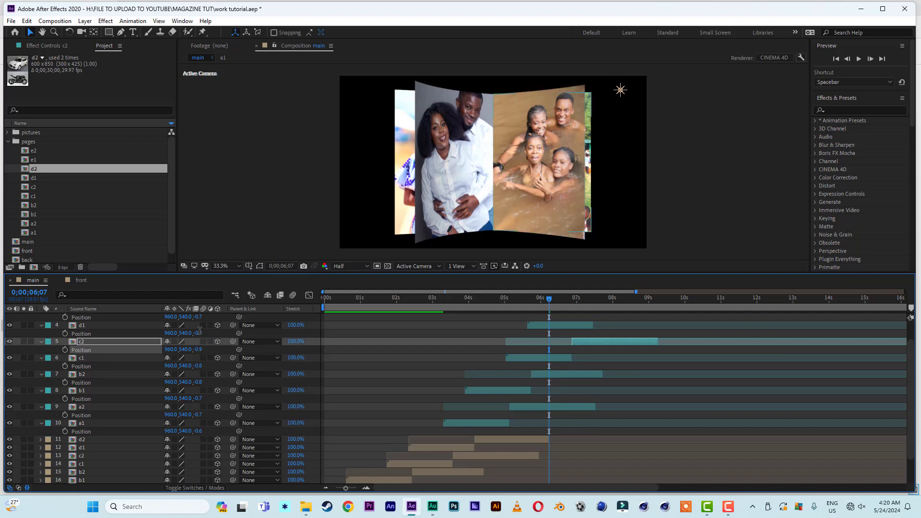
left_click(201, 333)
type("-0.9")
key("Return")
Set the Z position of the Cyan layer d2 to -0.11
scroll(208, 329, "up", 1)
left_click(201, 341)
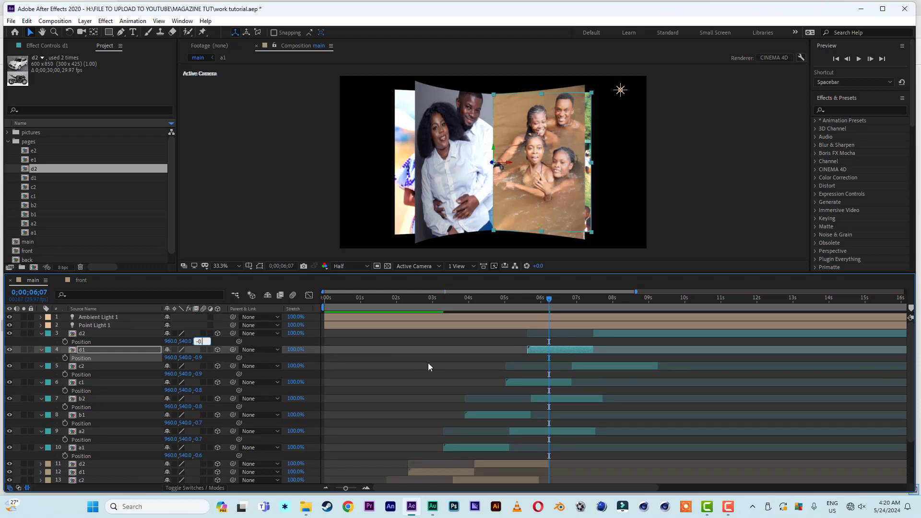
type("-0.11")
key("Return")
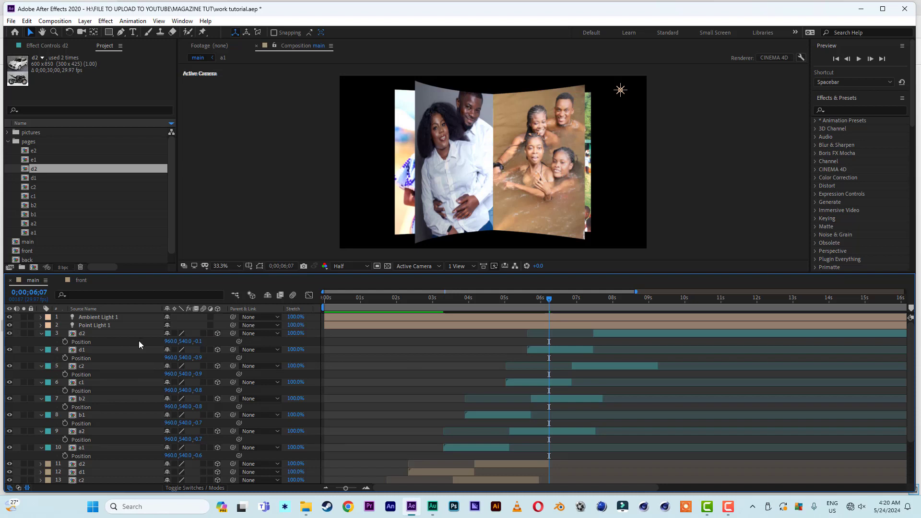
Preview the whole page-flip animation from the first frame, and replay it to check the page order
left_click(384, 297)
key("Home")
key("space")
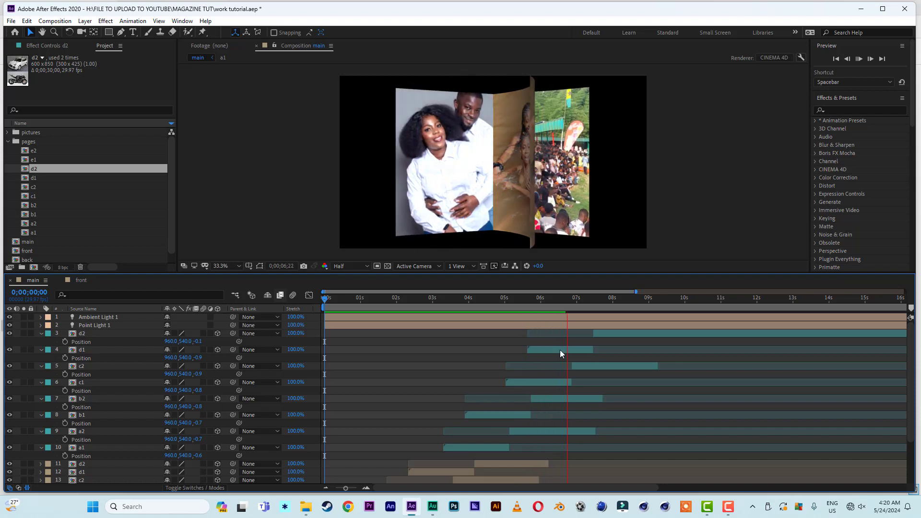
key("space")
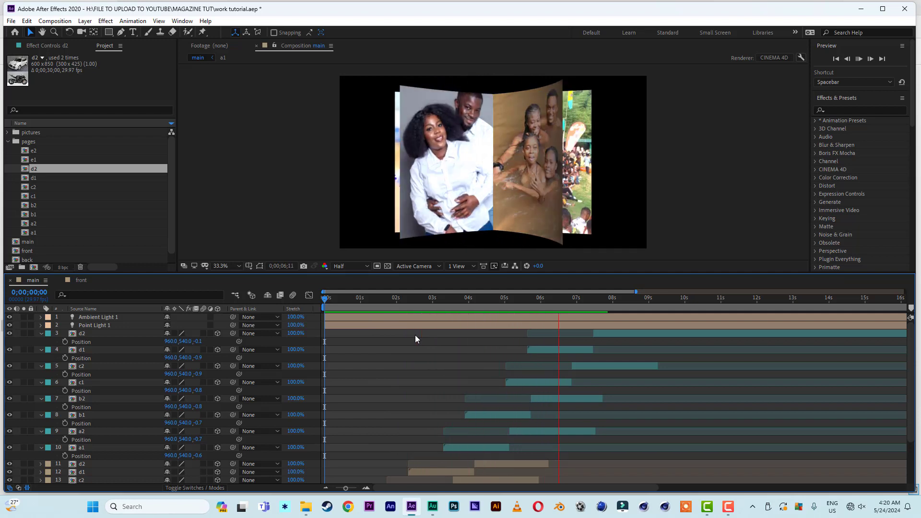
key("space")
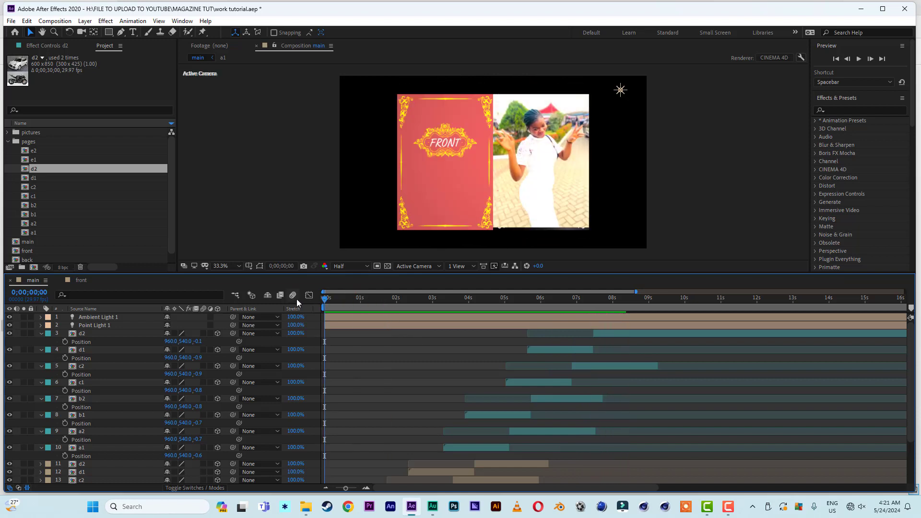
key("space")
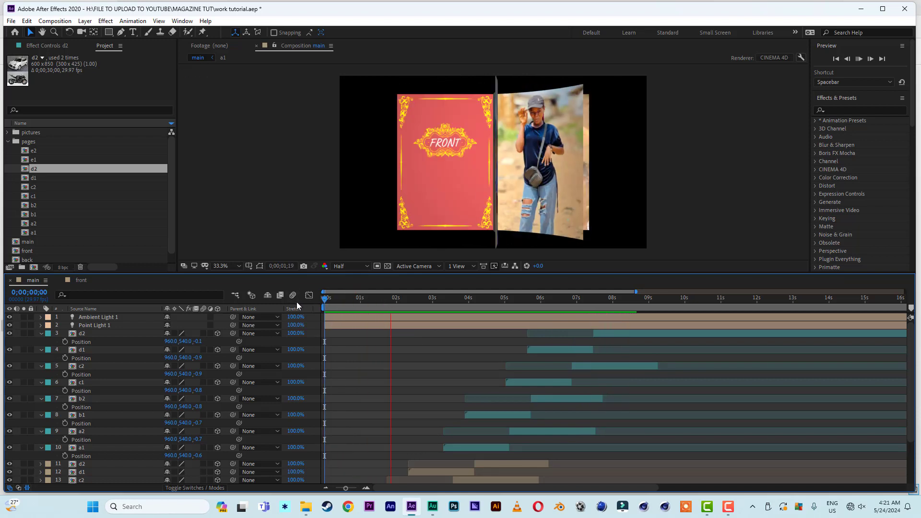